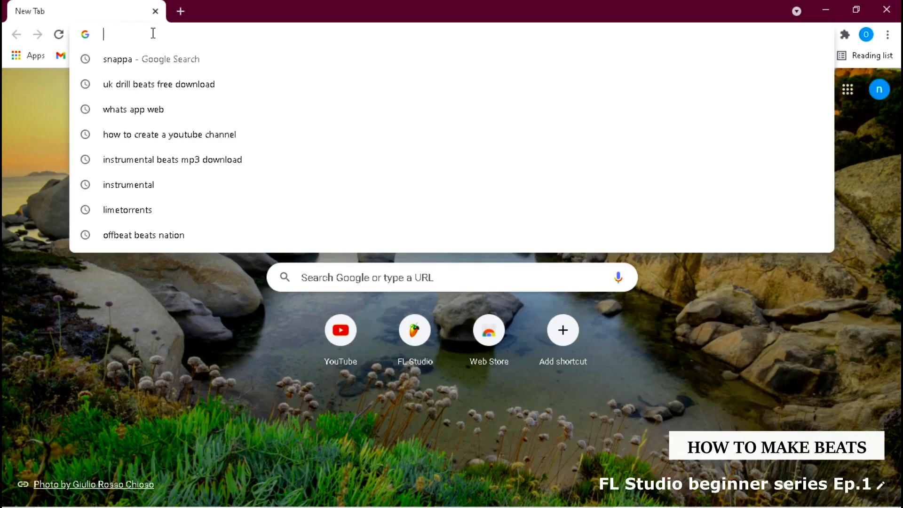
text(ww)
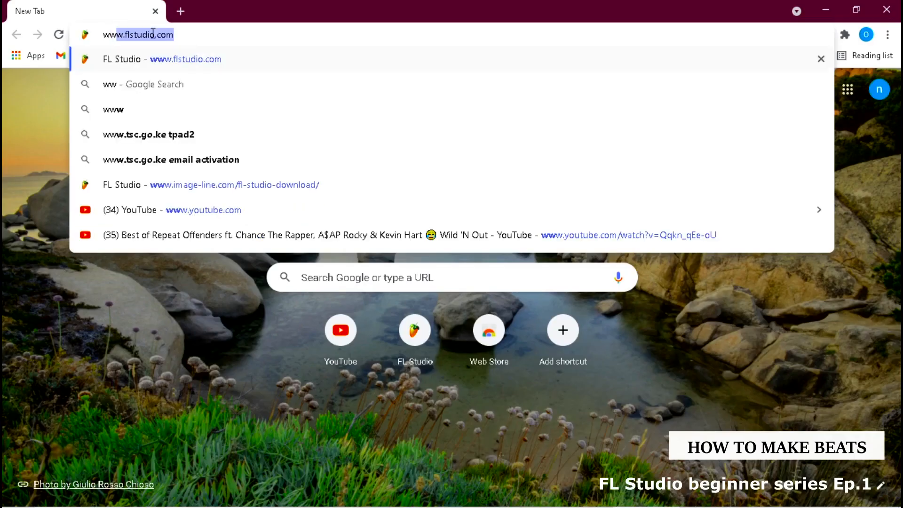
key(Return)
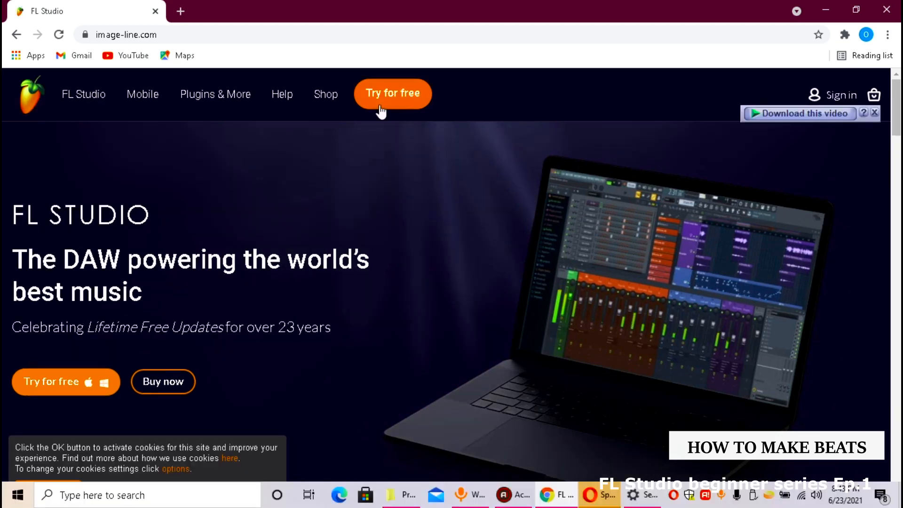
click(382, 106)
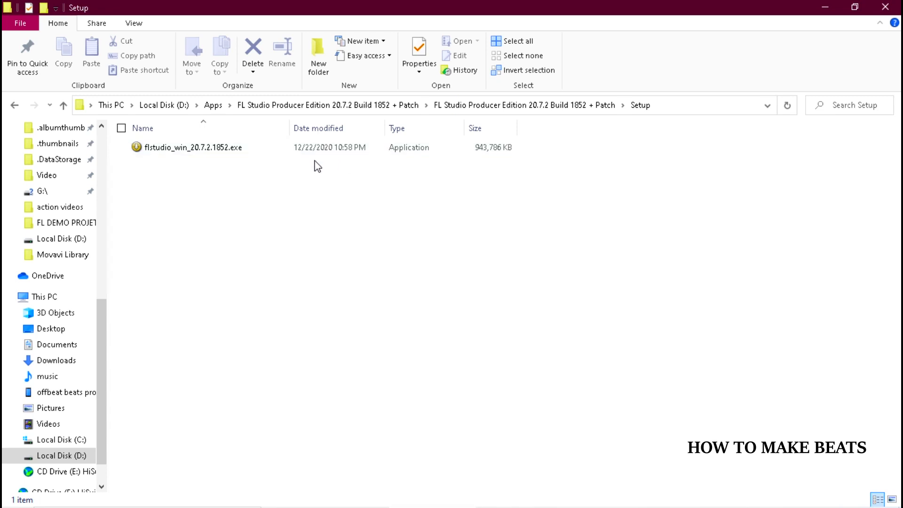
Run flstudio_win_20.7.2.1852.exe, accept the license agreement and choose to install for all users.
double_click(186, 153)
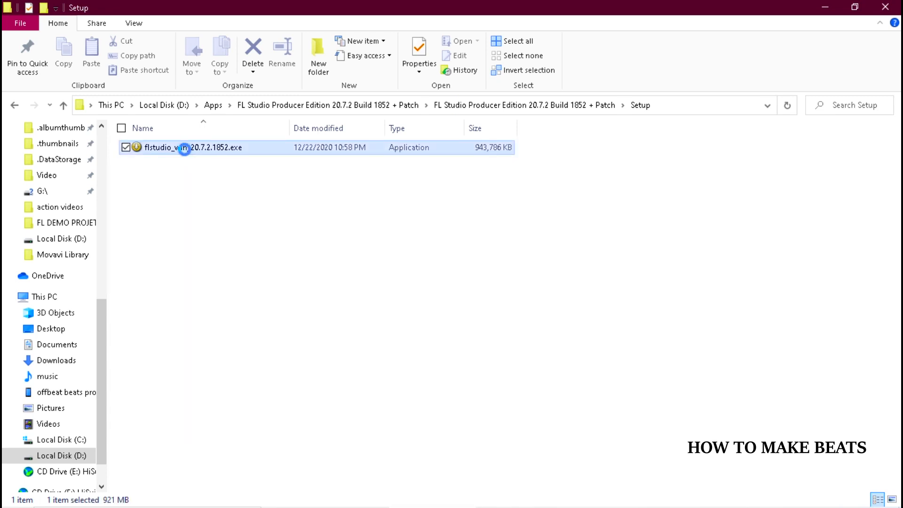
click(498, 273)
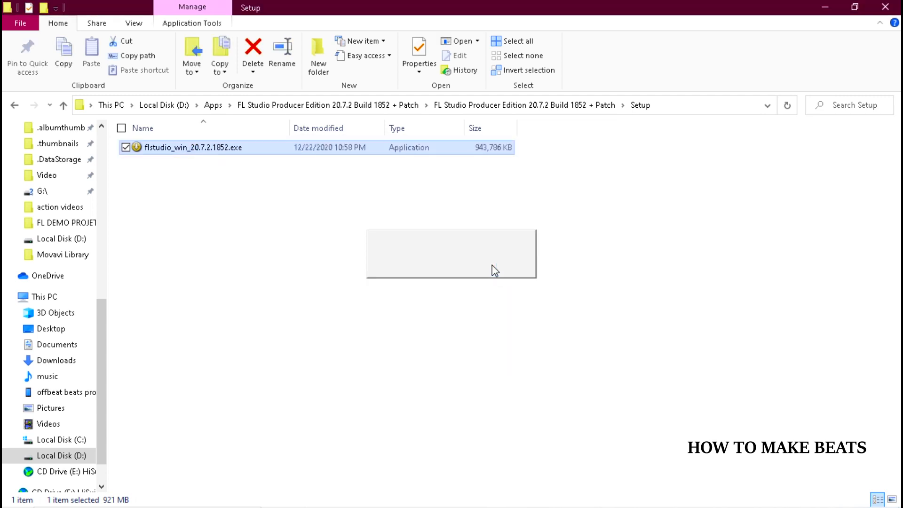
click(521, 369)
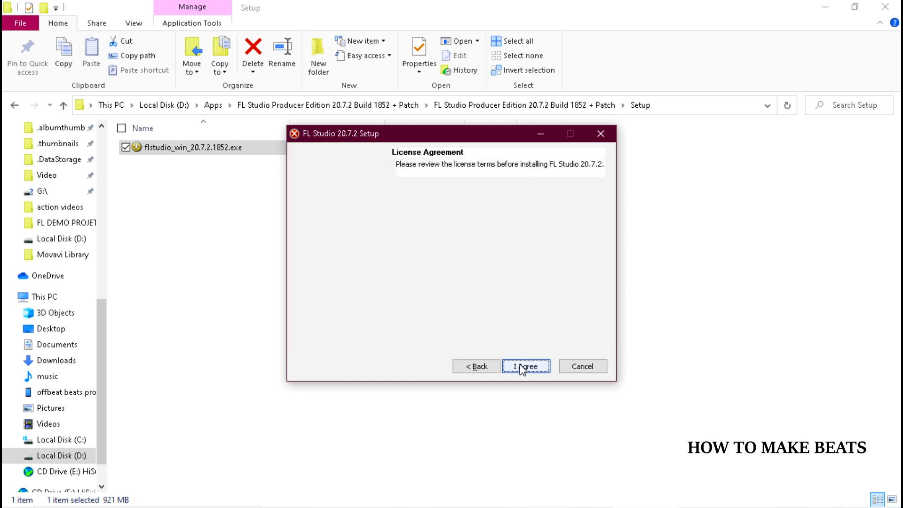
click(526, 370)
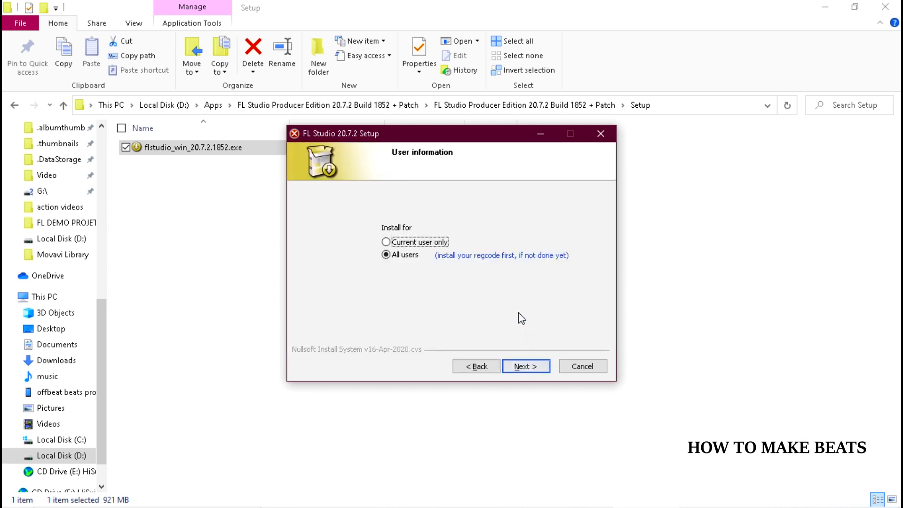
click(510, 368)
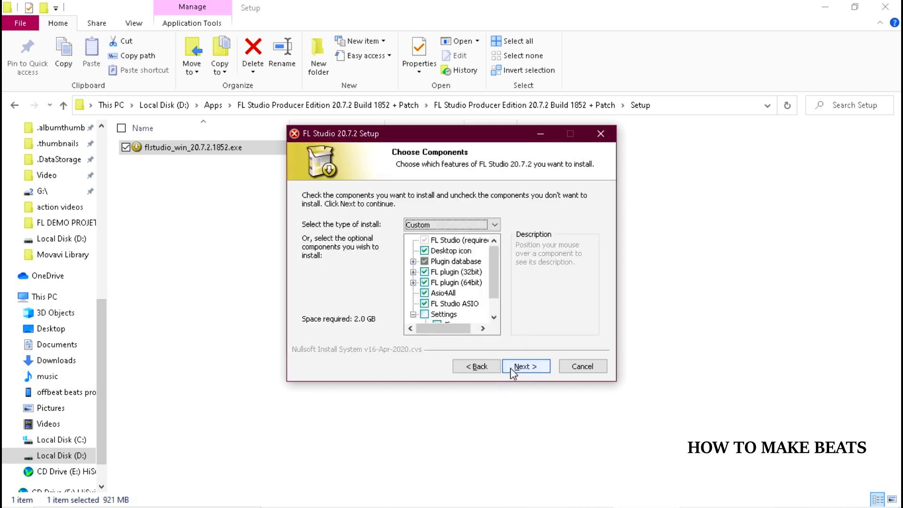
Install FL Studio with the preselected components into C:\Program Files\Image-Line\FL Studio 20 and finish the setup.
click(523, 365)
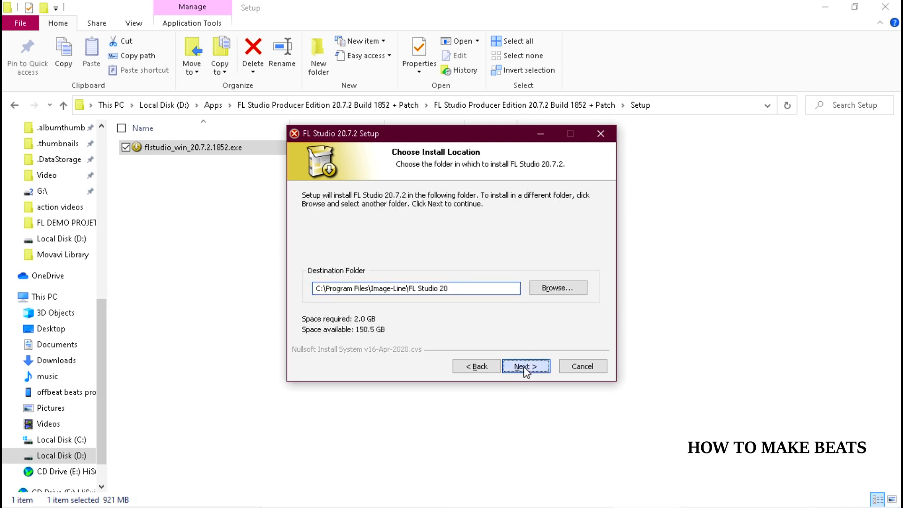
click(524, 367)
click(522, 367)
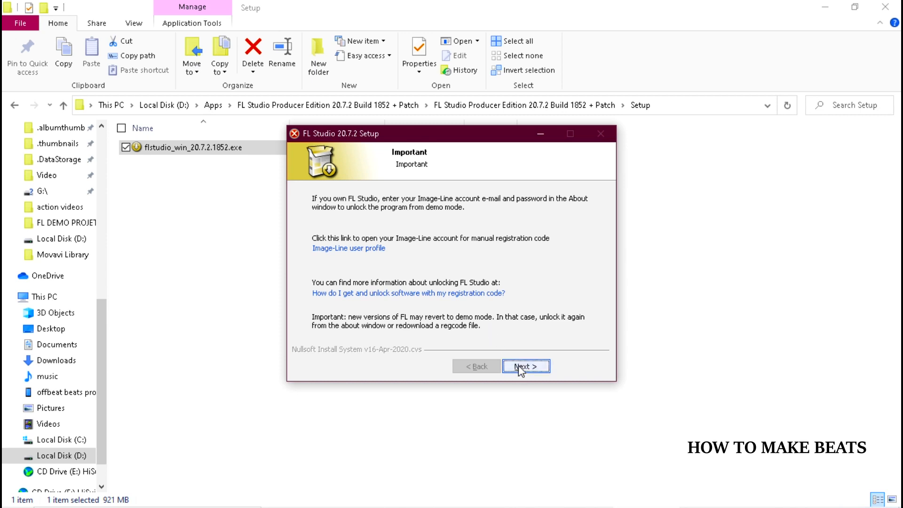
click(520, 368)
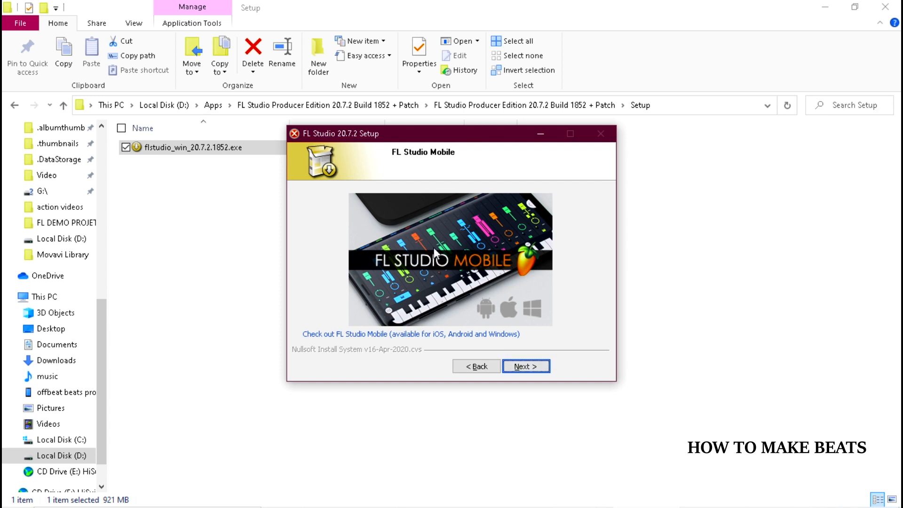
click(528, 367)
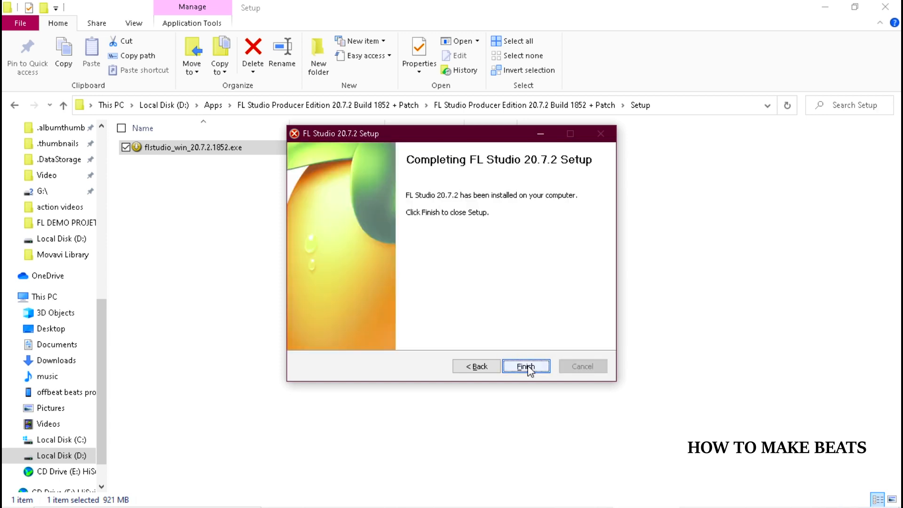
click(526, 366)
Launch FL Studio 20 from the desktop and close its Channel rack and Playlist windows.
click(825, 6)
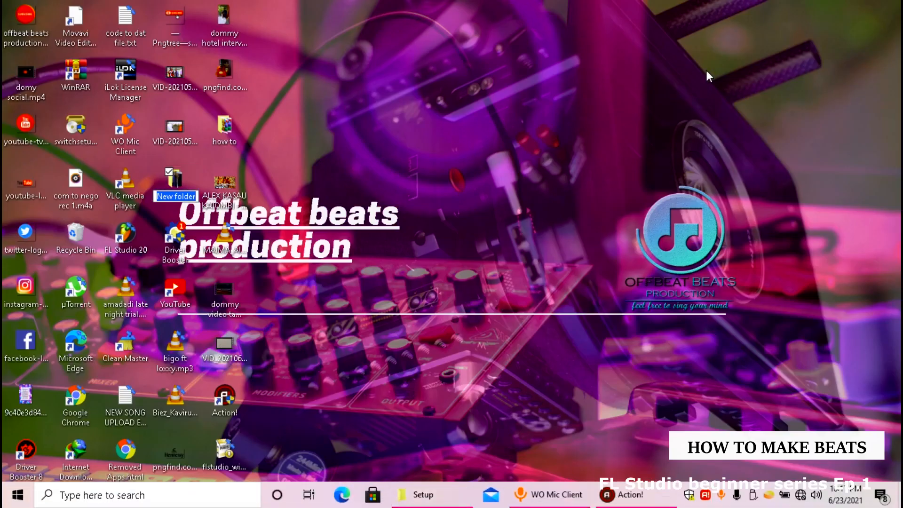
double_click(129, 237)
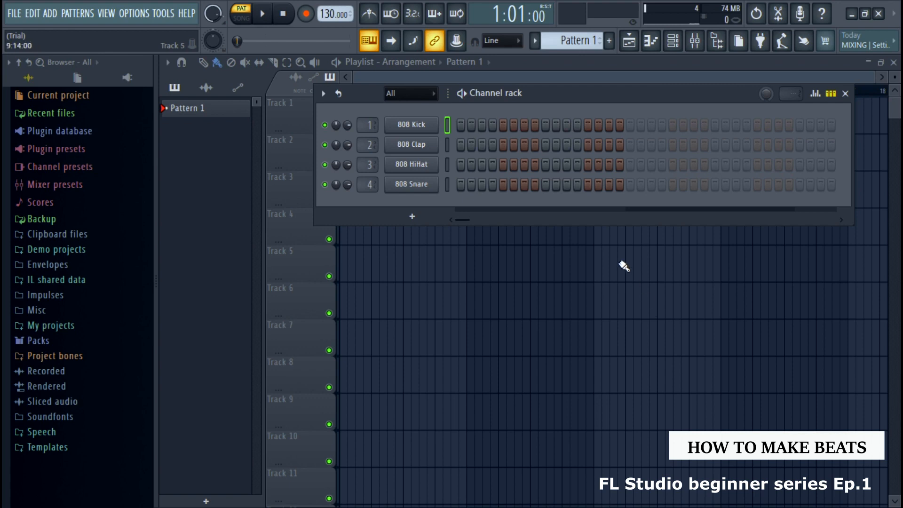
click(845, 93)
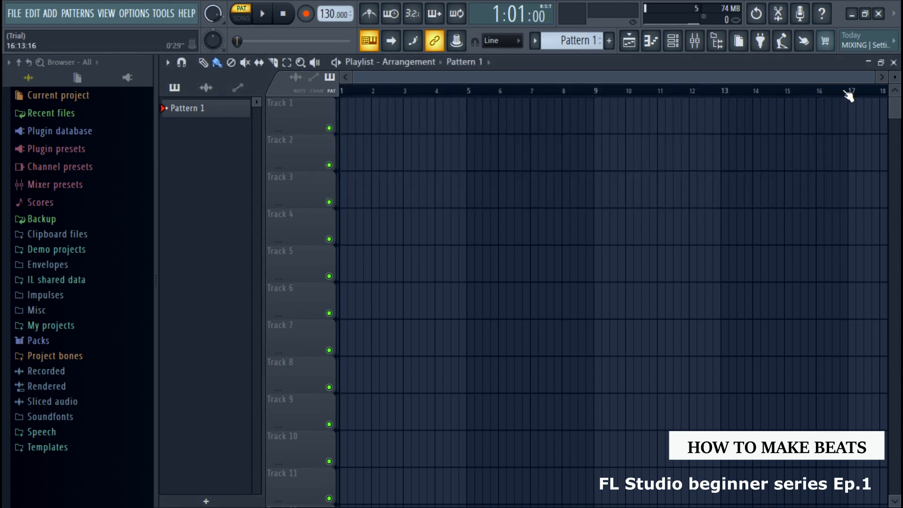
click(893, 62)
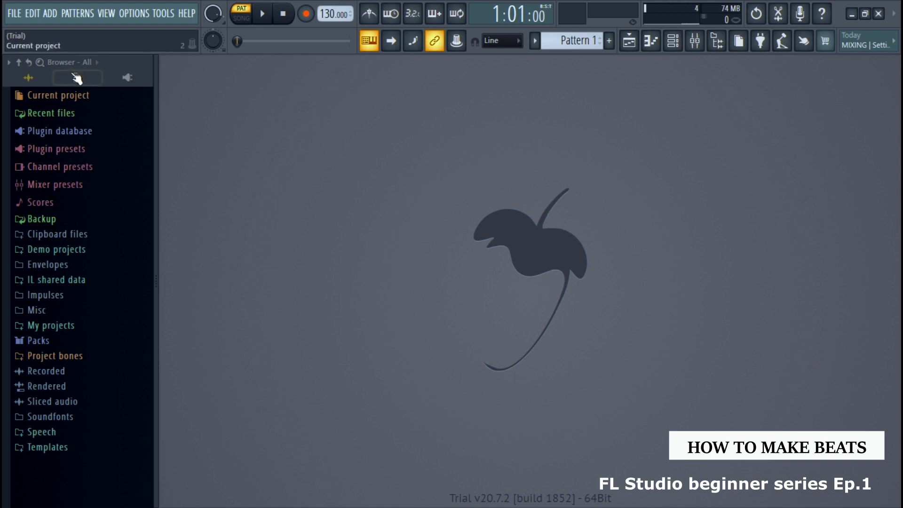
Examine the available commands for saving and exporting projects, adding plugins, managing patterns and showing windows.
click(14, 15)
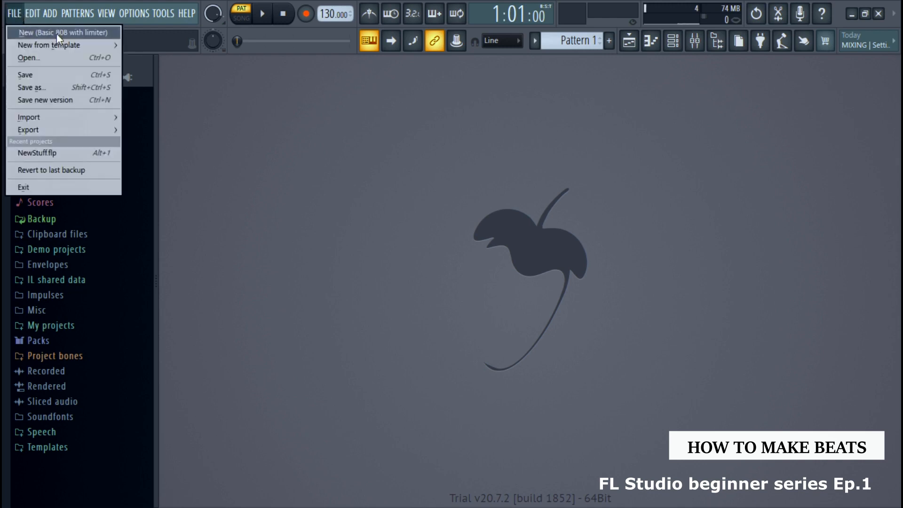
mouse_move(61, 41)
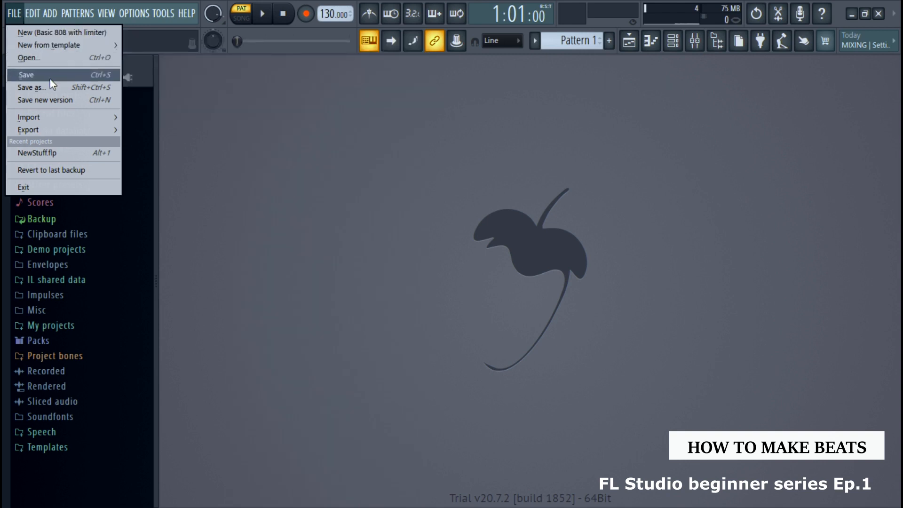
mouse_move(46, 130)
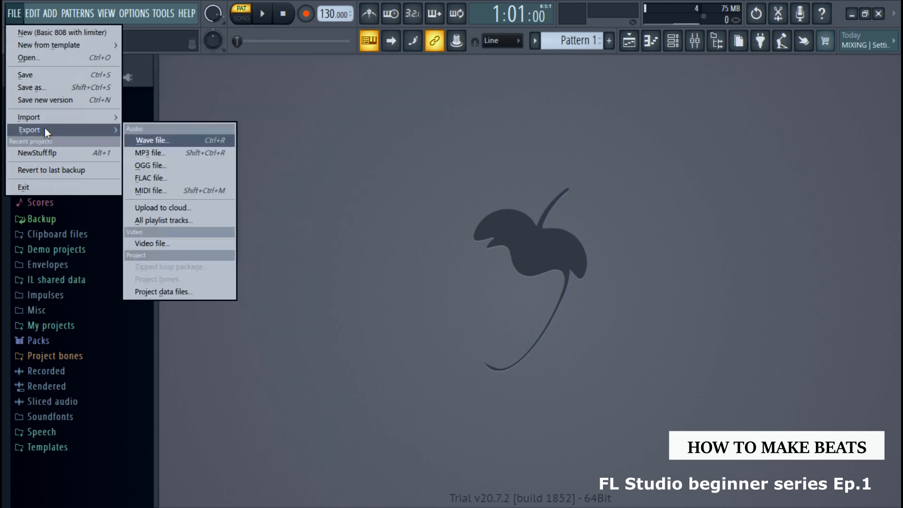
click(39, 19)
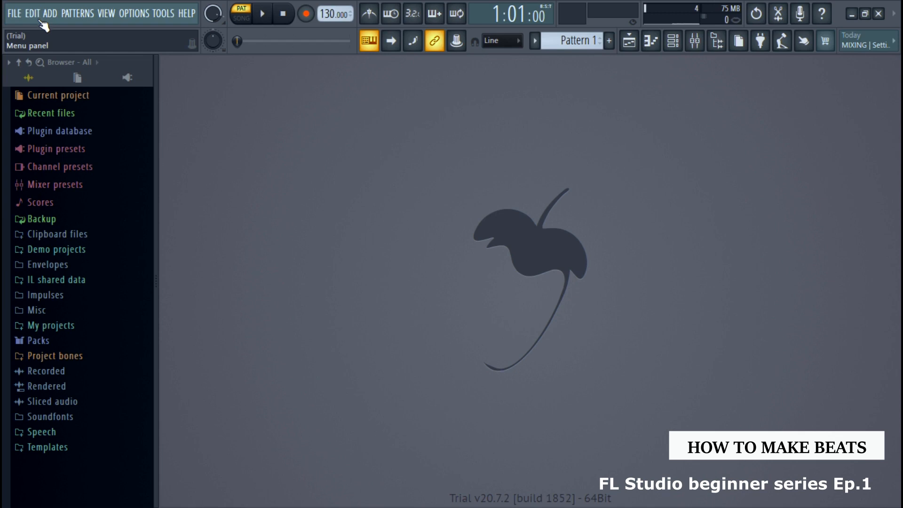
click(51, 13)
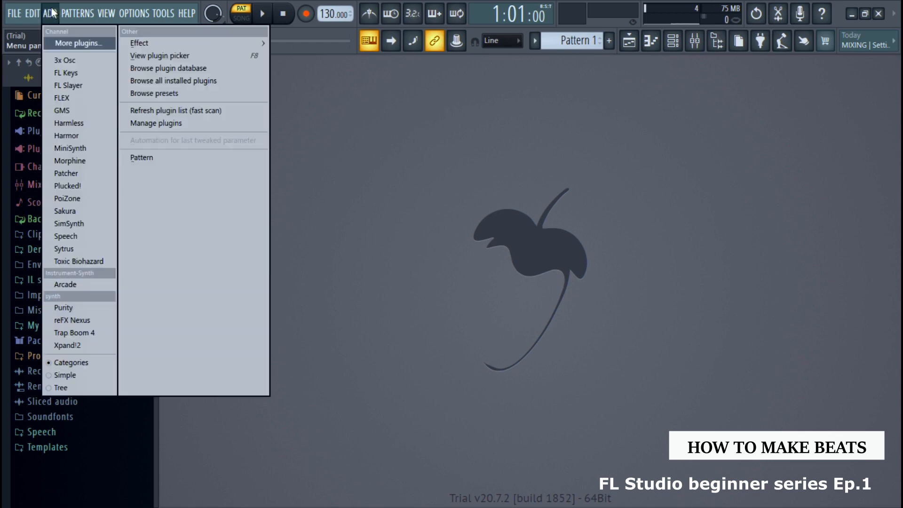
click(49, 18)
mouse_move(75, 14)
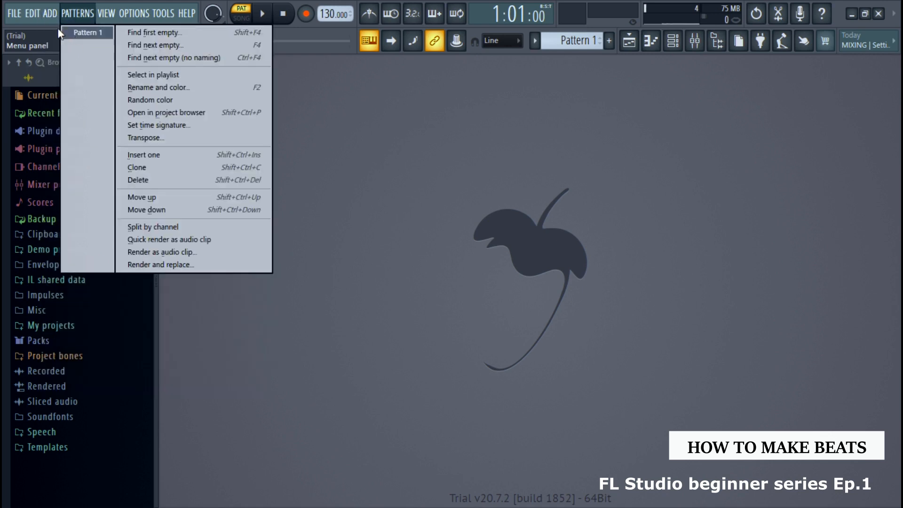
mouse_move(47, 17)
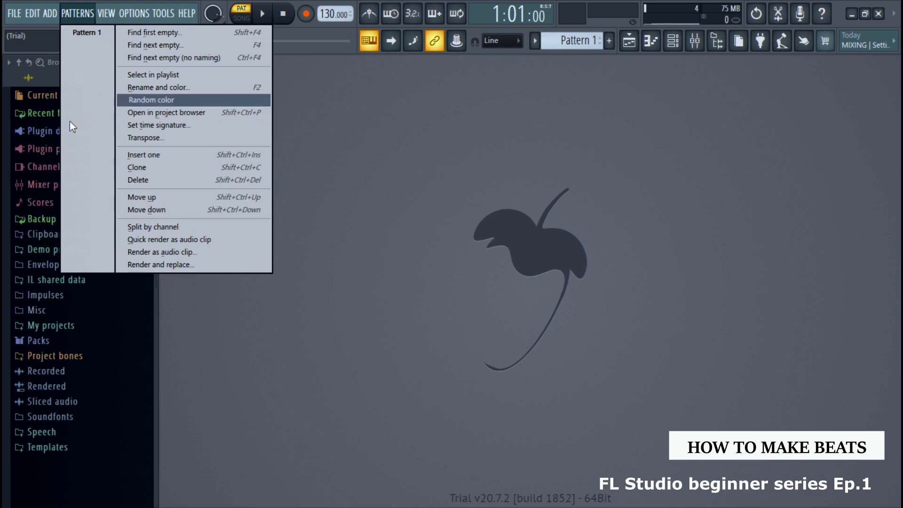
click(111, 13)
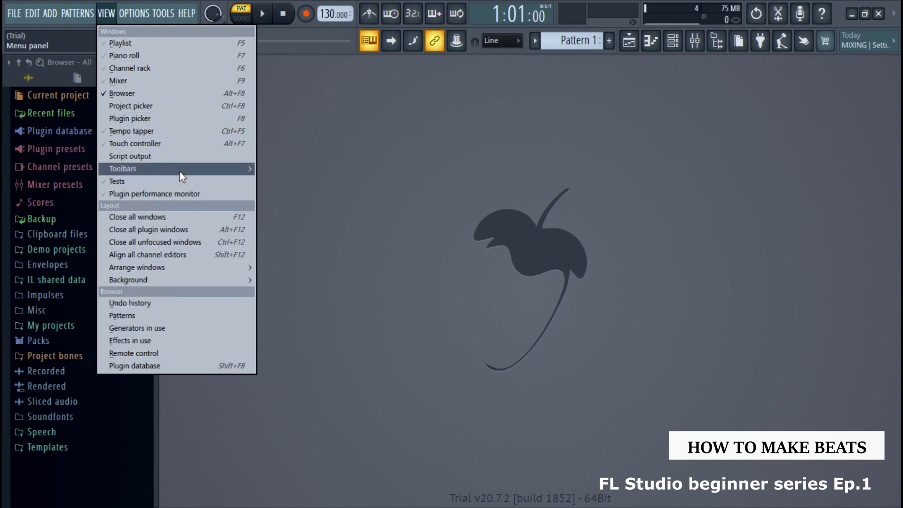
Review the MIDI device settings and the audio device settings, and close the settings window.
mouse_move(133, 14)
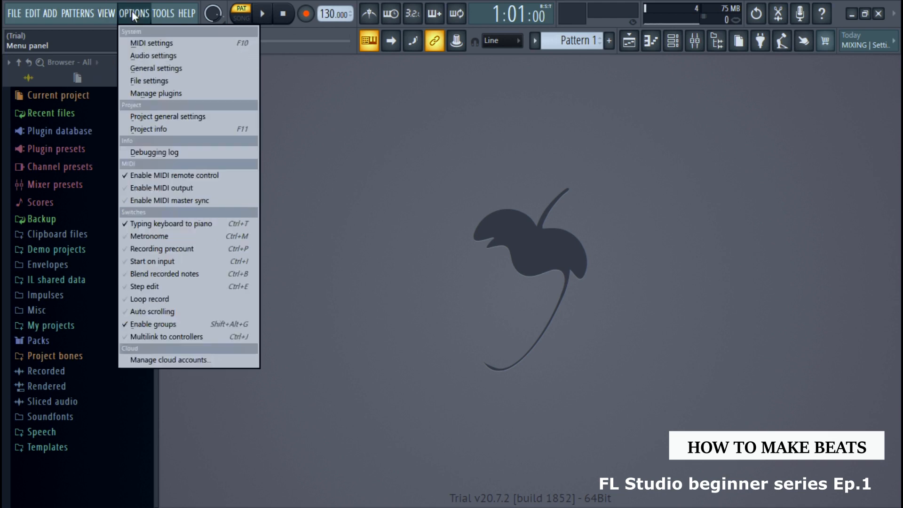
click(154, 40)
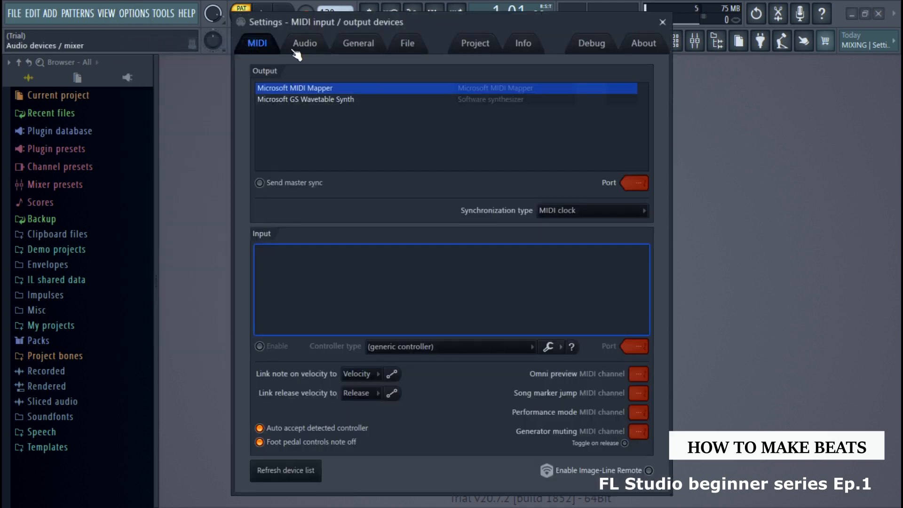
click(305, 43)
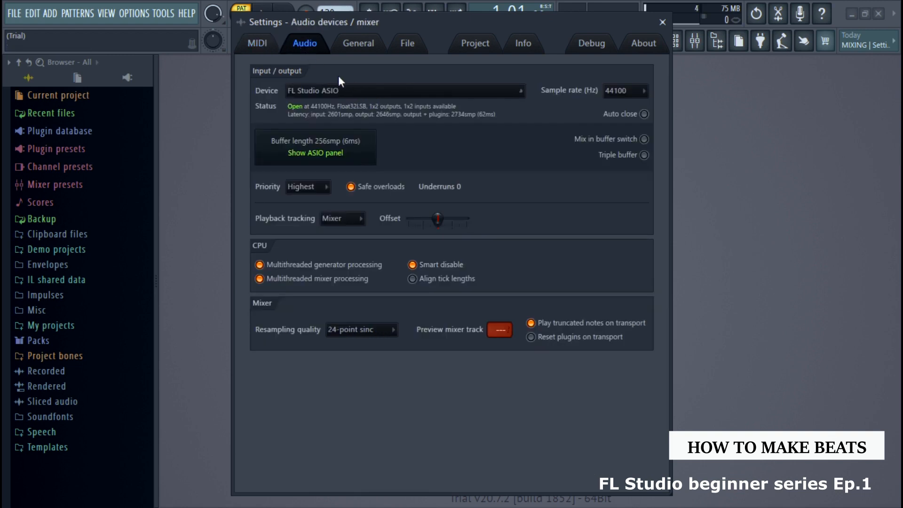
click(399, 118)
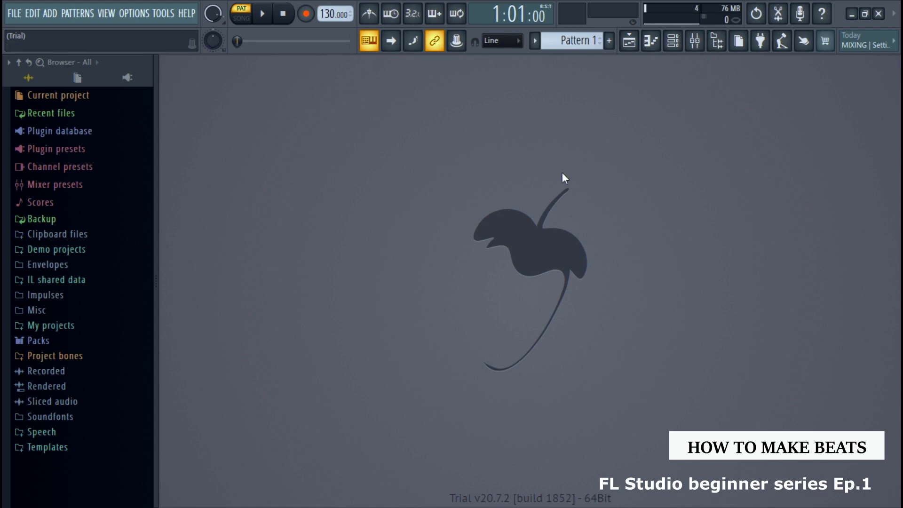
Toggle playback between pattern and song mode, leaving it in song mode.
click(249, 15)
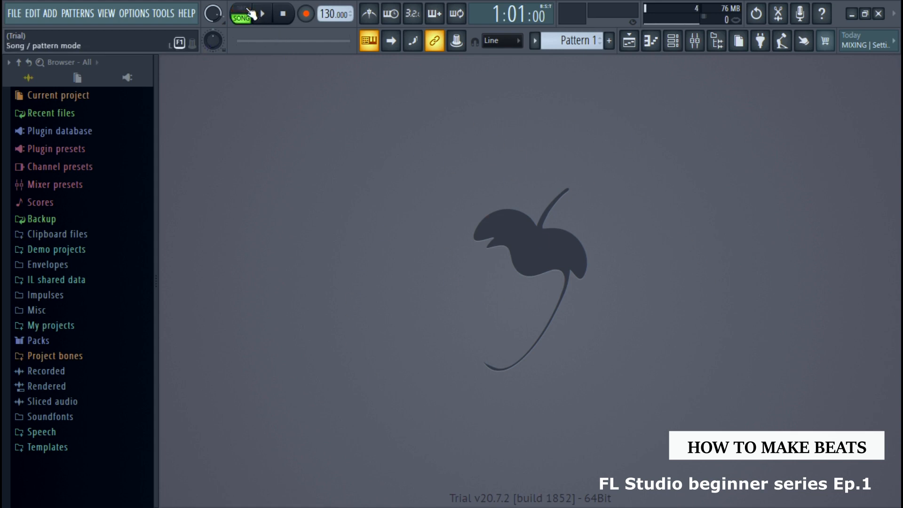
click(249, 12)
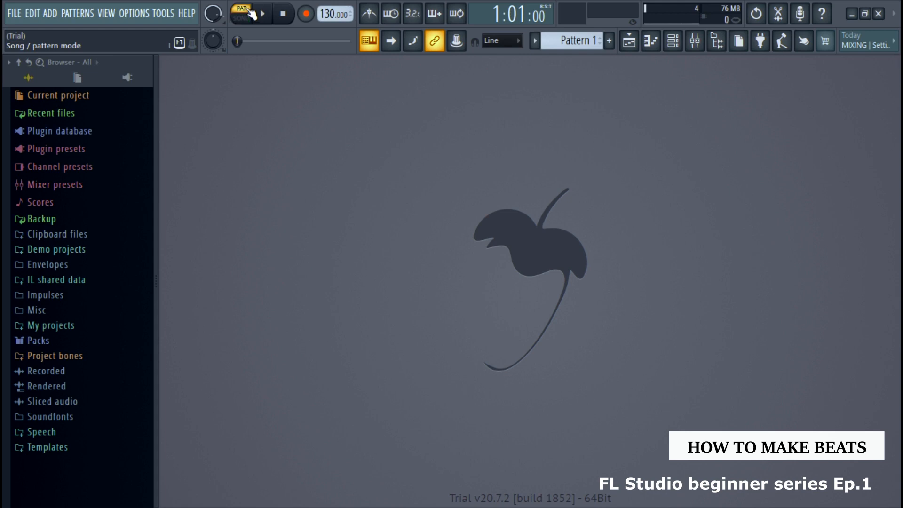
click(248, 19)
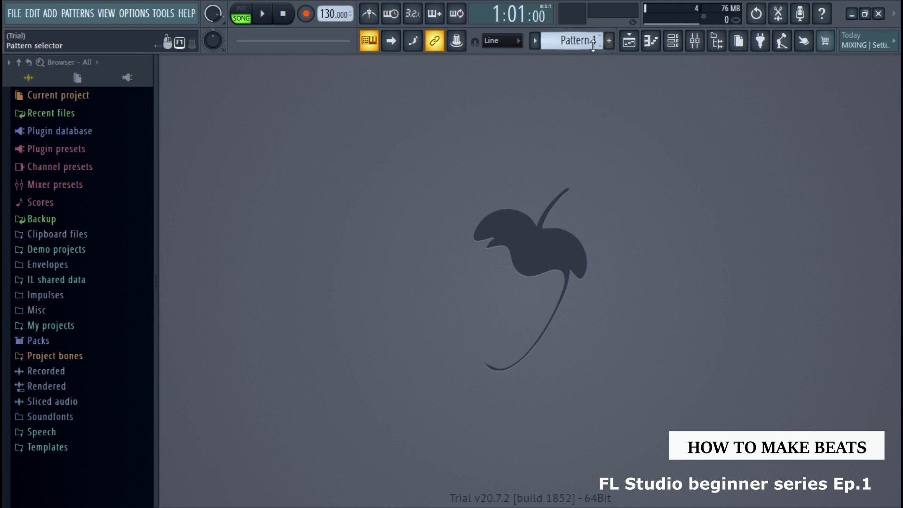
Show the Playlist, the piano roll for the 808 Kick, the Channel rack and the Mixer one after another.
click(629, 43)
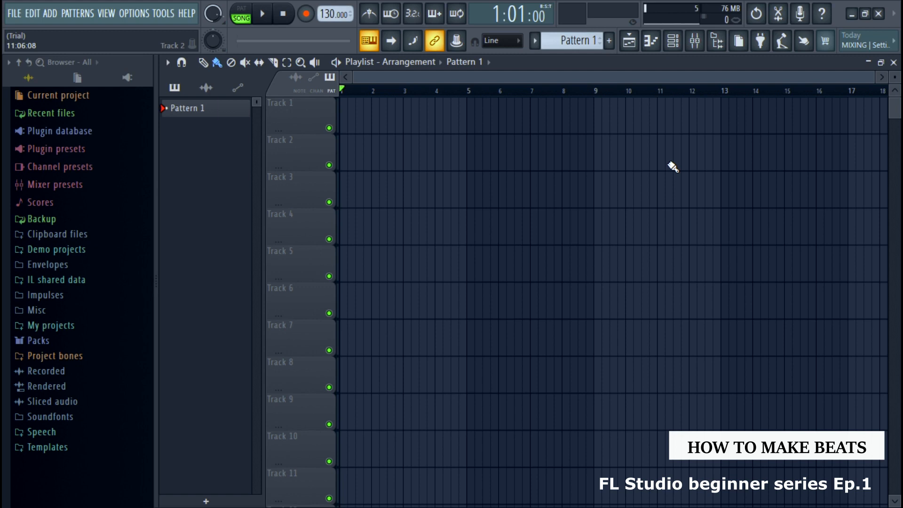
click(654, 46)
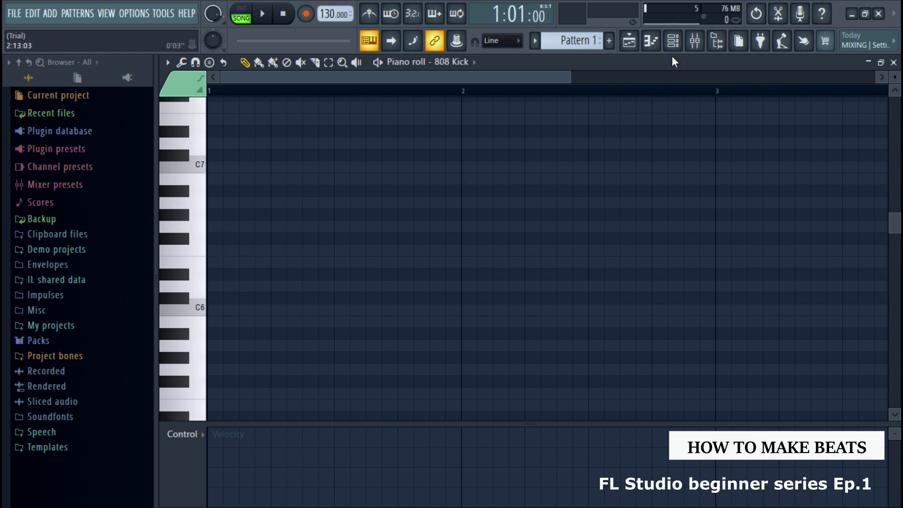
click(672, 41)
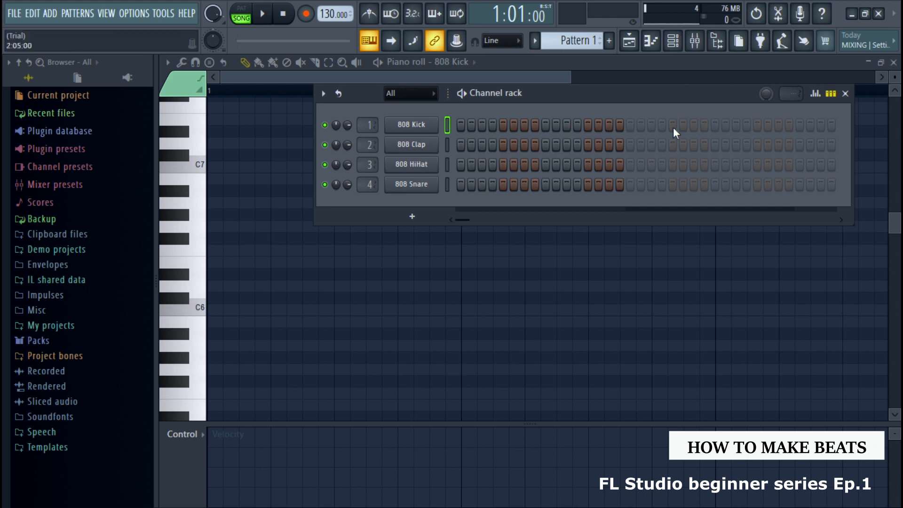
click(694, 40)
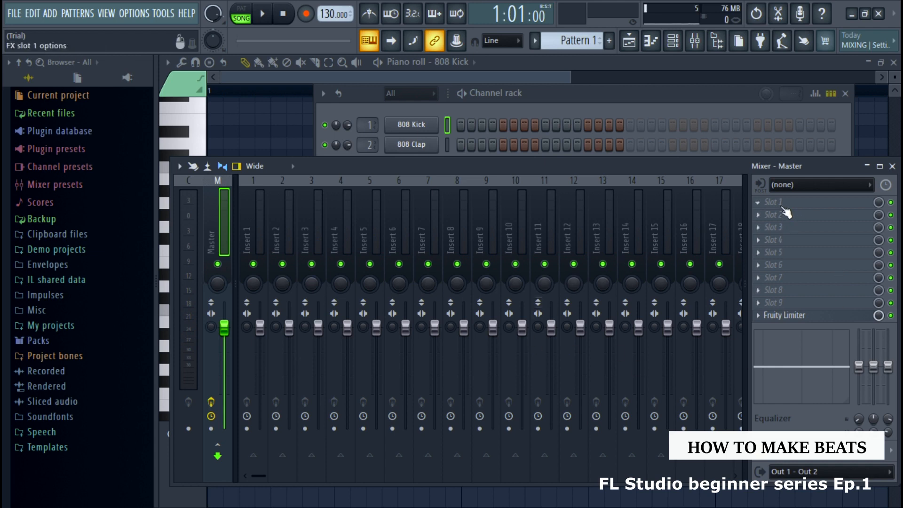
Close the open windows and start a new project from the Basic 808 with limiter template.
click(892, 166)
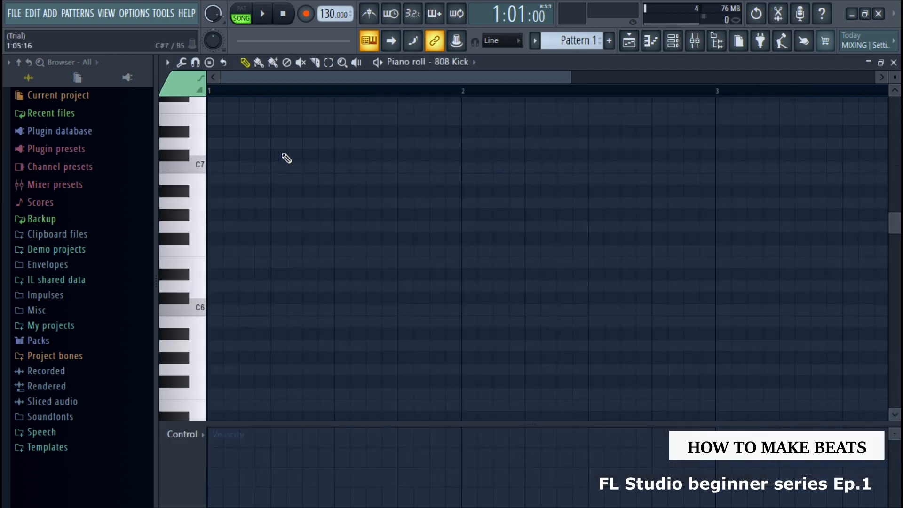
click(893, 62)
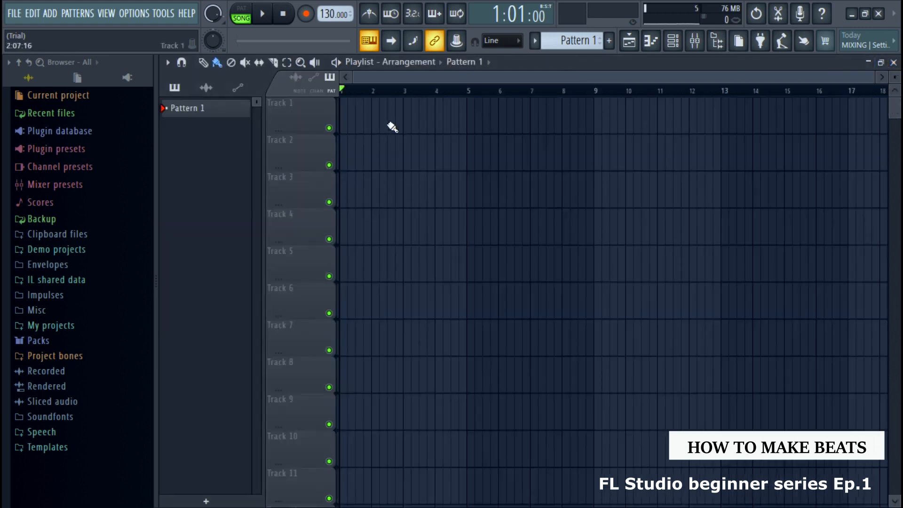
click(892, 63)
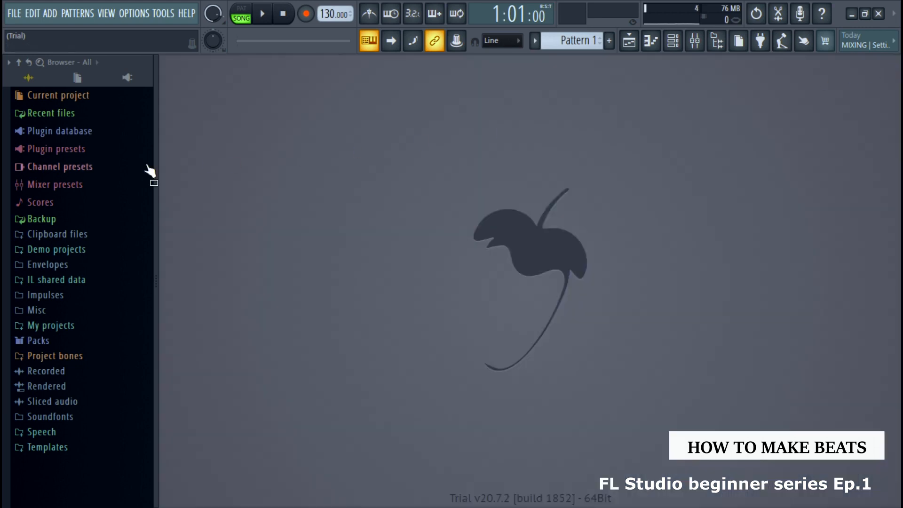
click(14, 12)
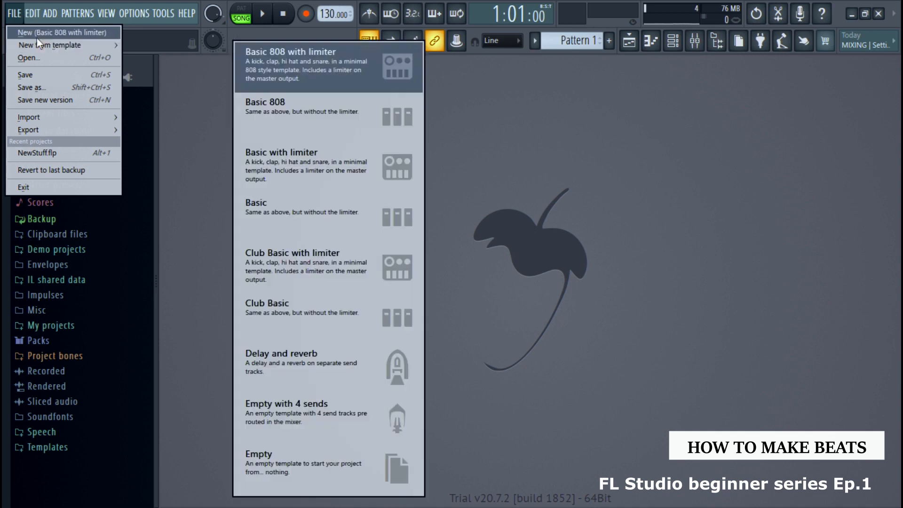
click(38, 32)
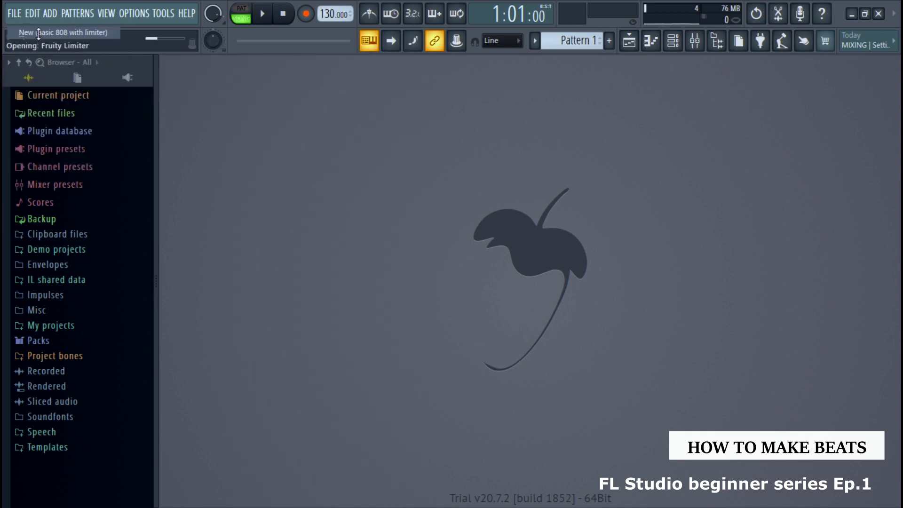
Toggle the Channel rack and examine its options for adding, sorting, grouping and displaying channels.
click(680, 50)
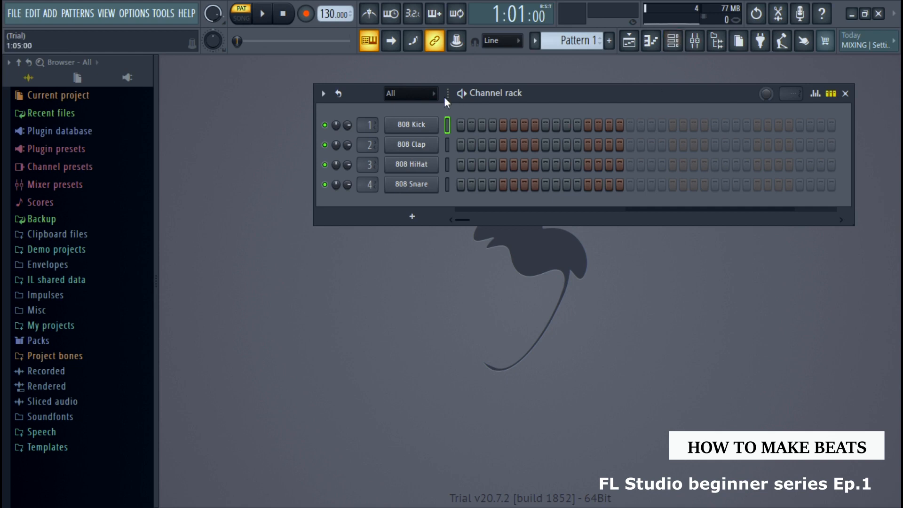
click(673, 48)
click(674, 50)
click(324, 94)
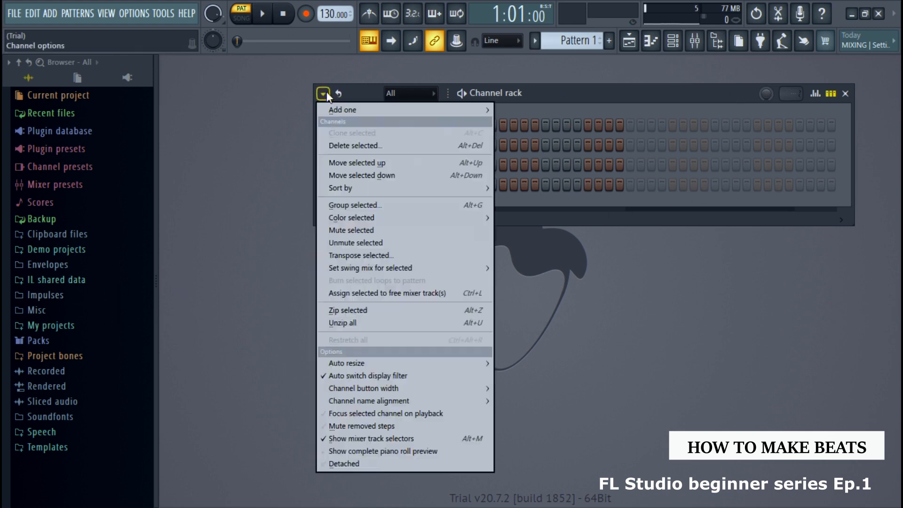
click(348, 464)
click(263, 151)
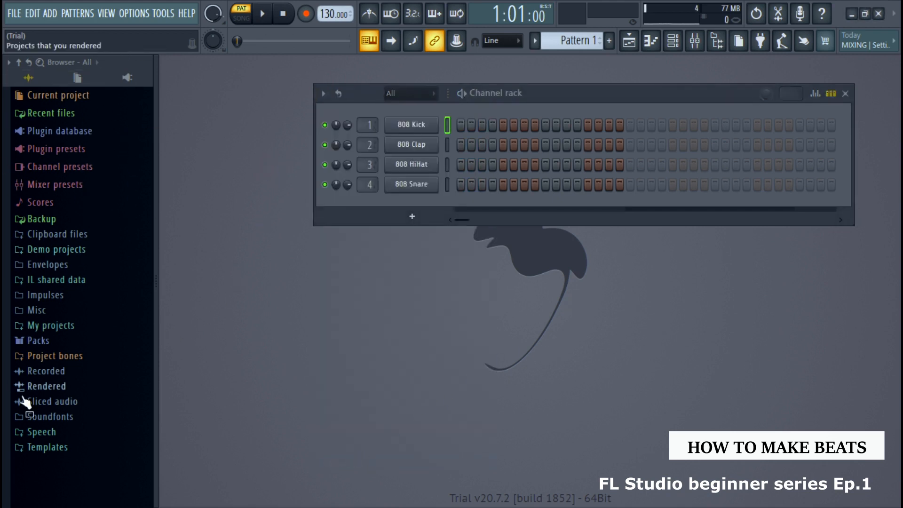
Look through the sample packs in the browser and expand the Drums folder.
click(67, 340)
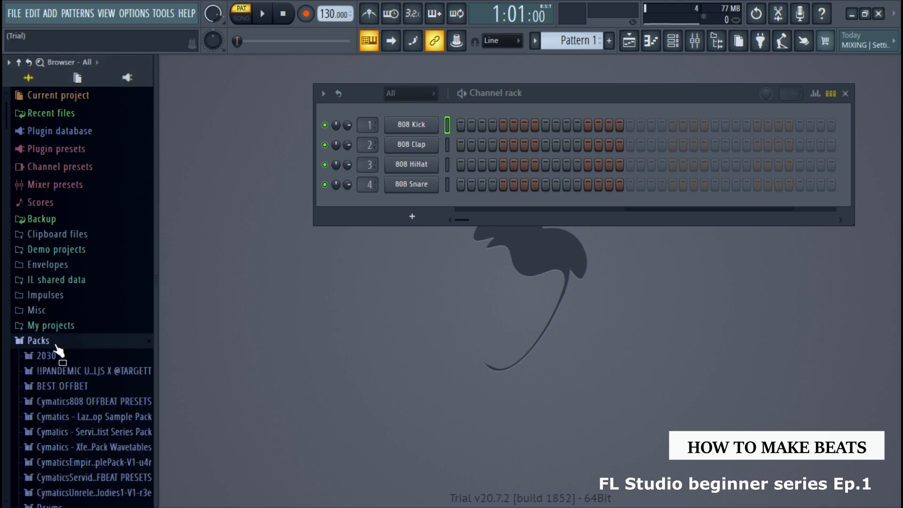
scroll(71, 344, down, 10)
scroll(71, 345, up, 5)
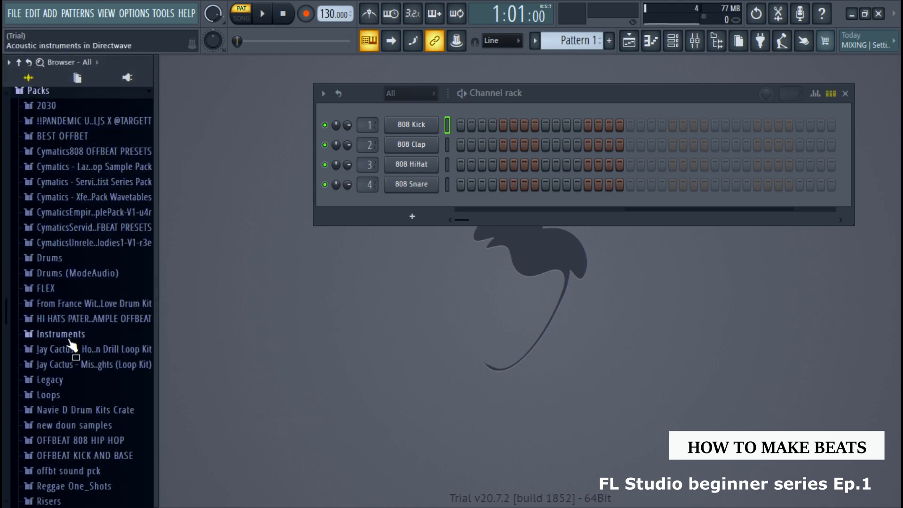
click(65, 344)
scroll(70, 338, down, 5)
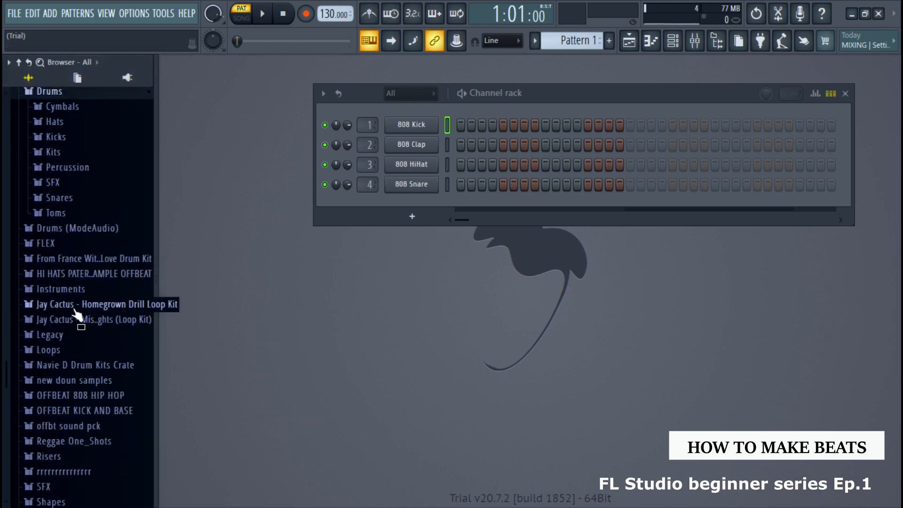
scroll(77, 289, up, 4)
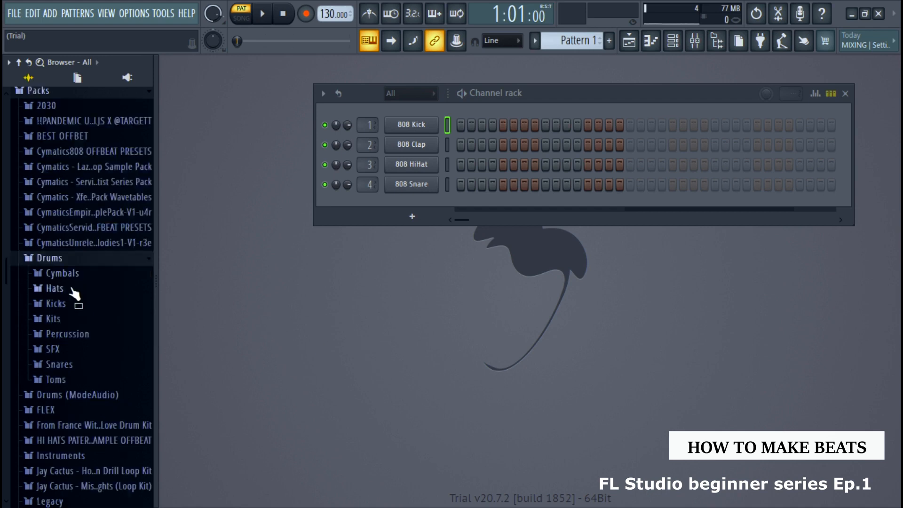
Open the Kicks folder within the Drums pack, look through its samples and audition Ekit Kick.
click(75, 306)
scroll(69, 308, up, 2)
mouse_move(56, 206)
mouse_down()
mouse_move(66, 258)
mouse_move(46, 463)
mouse_move(65, 266)
mouse_move(60, 177)
mouse_move(56, 206)
mouse_up()
scroll(51, 366, down, 6)
scroll(52, 187, up, 6)
click(41, 263)
click(48, 289)
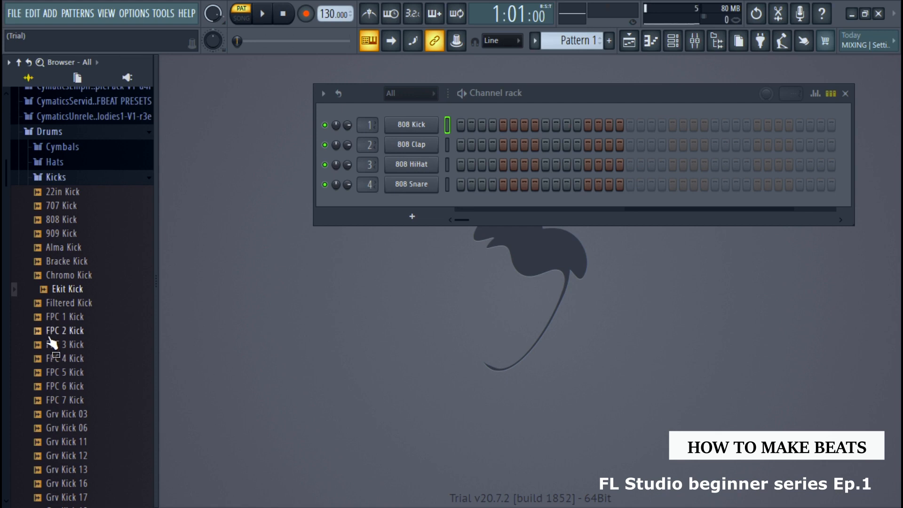
Audition FPC 2 Kick, add it as a channel below 808 Snare, and open it again in another new channel.
click(51, 331)
drag(50, 333, 421, 205)
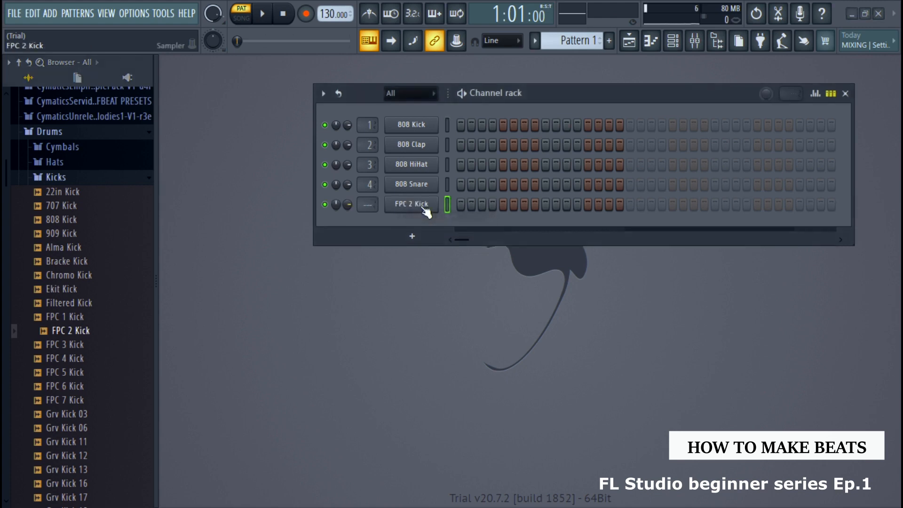
right_click(65, 325)
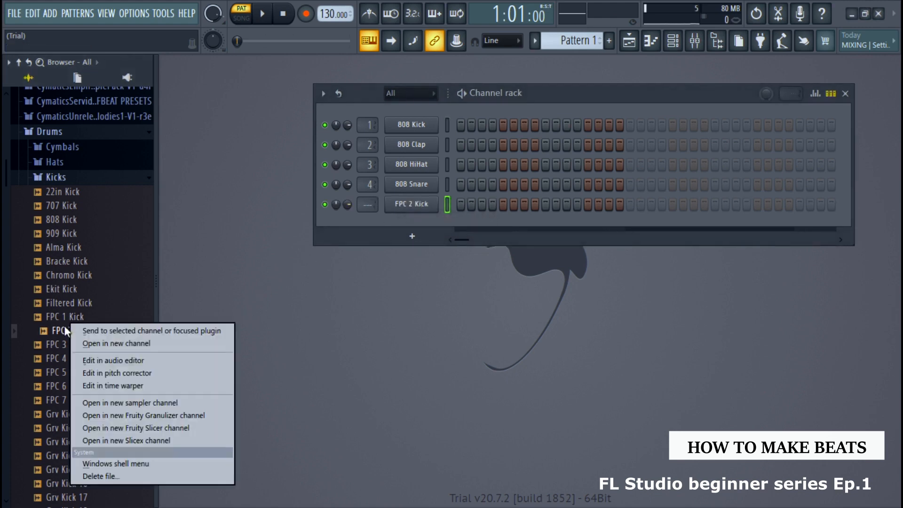
click(102, 342)
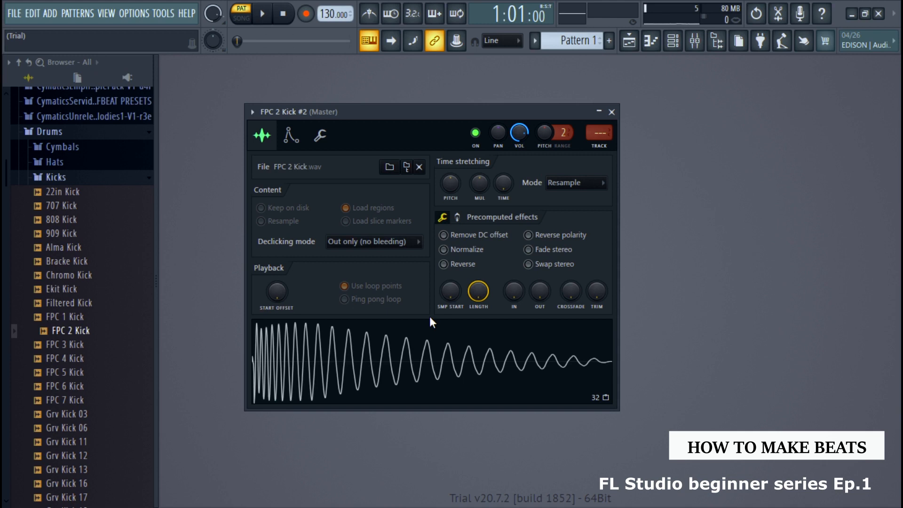
Audition the FPC 2 Kick #2 sample from its waveform and lower the channel's volume.
click(301, 365)
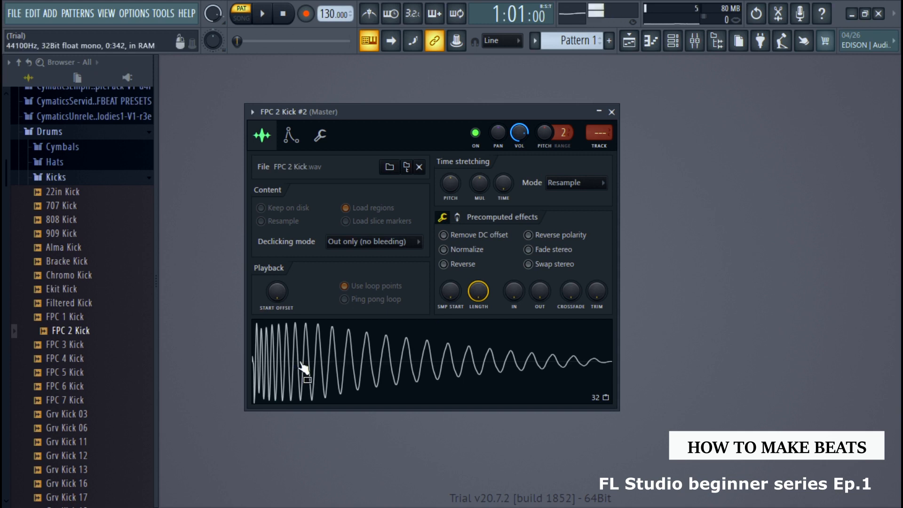
click(303, 365)
drag(544, 132, 533, 160)
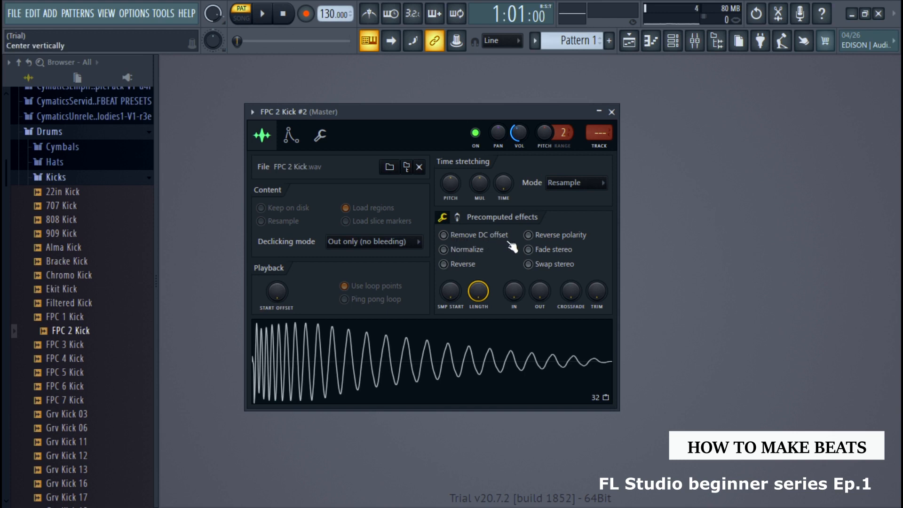
Review the time stretching modes for FPC 2 Kick #2, leave it on Resample and close the channel settings.
click(563, 182)
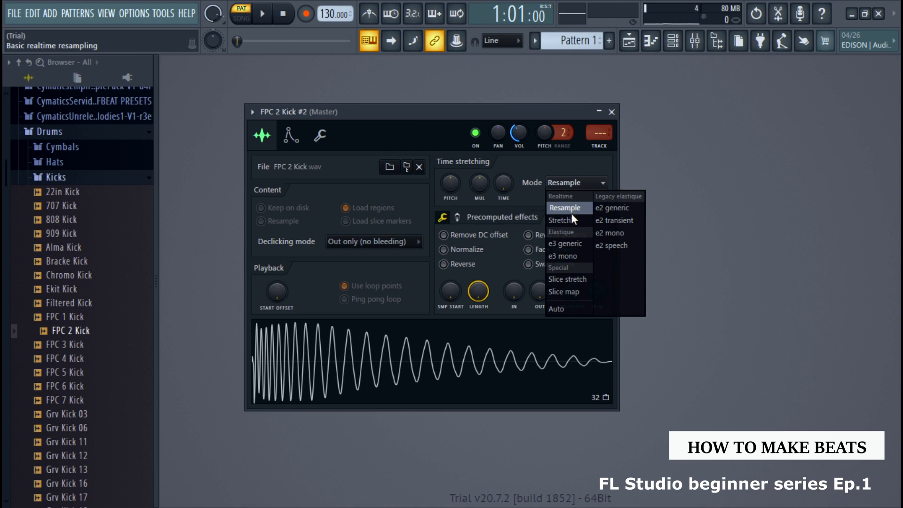
click(581, 184)
click(611, 112)
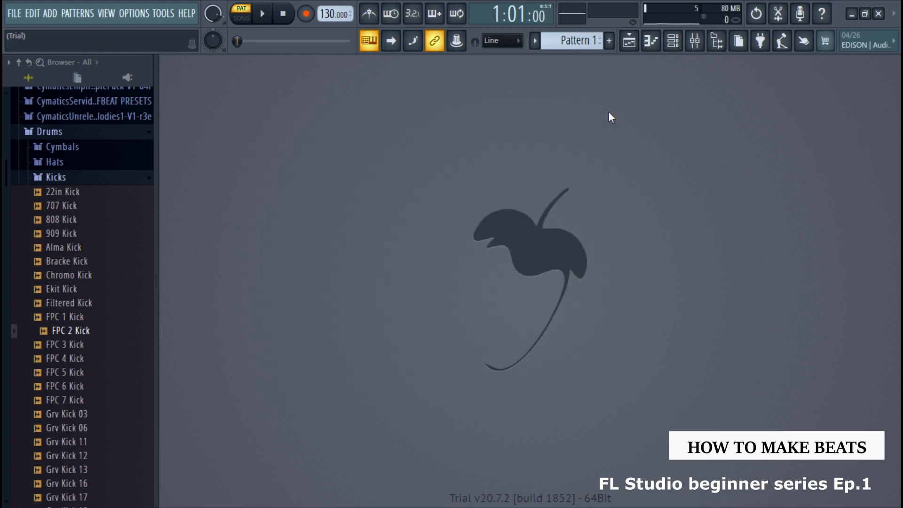
Show the Channel rack and set the project tempo to 140 BPM.
click(672, 41)
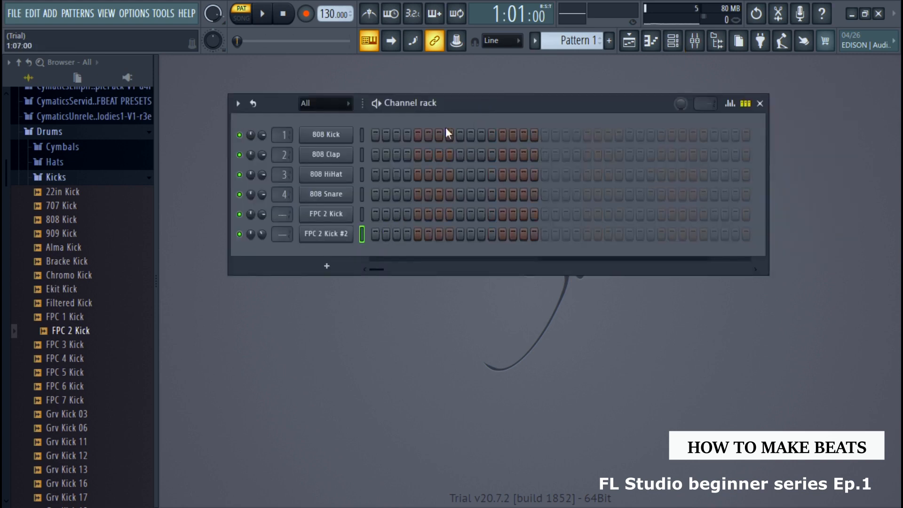
right_click(330, 14)
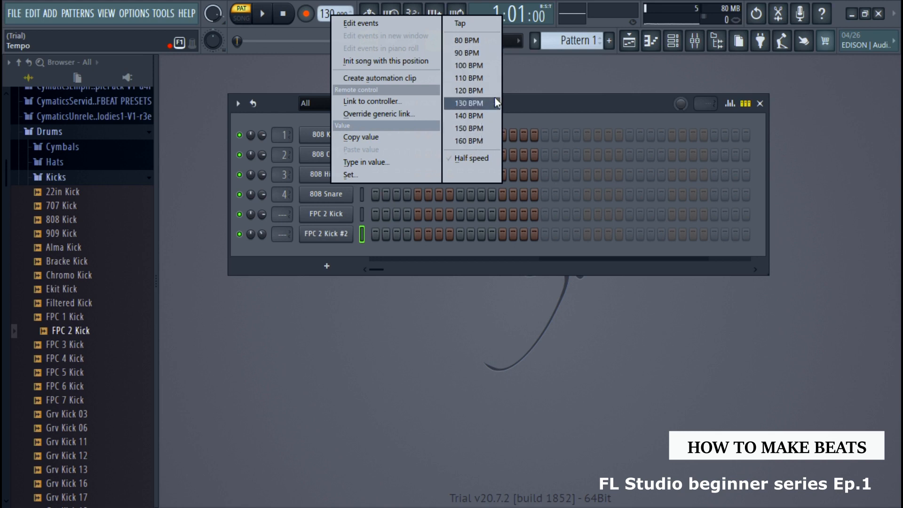
click(475, 116)
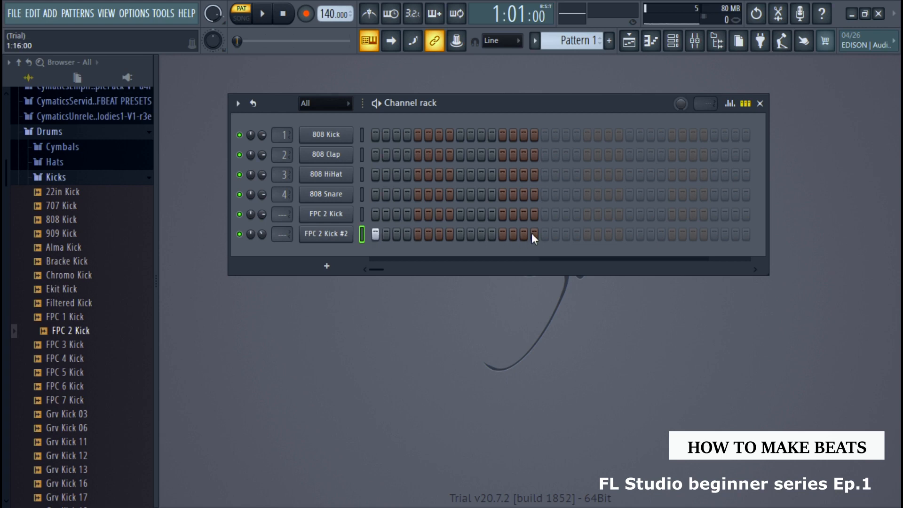
Place FPC 2 Kick #2 hits on steps 1, 17 and 33, play the pattern, and close the Channel rack.
click(544, 235)
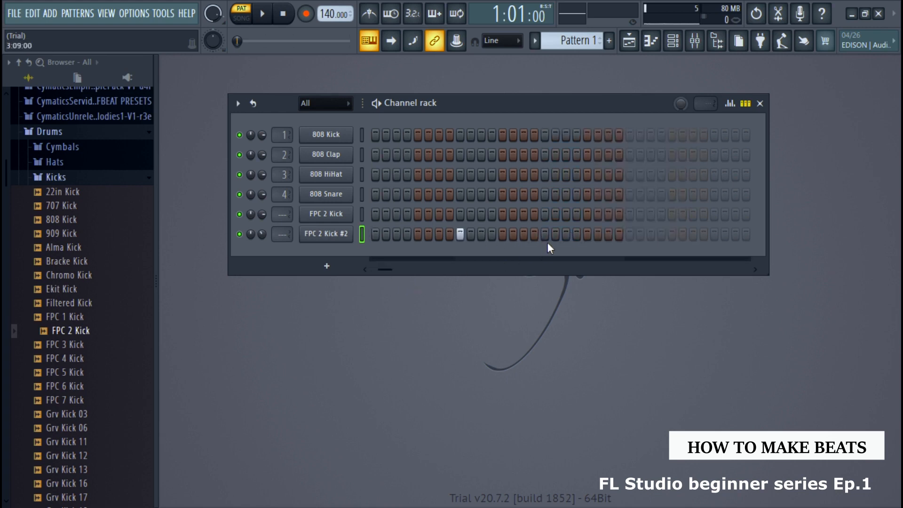
click(374, 234)
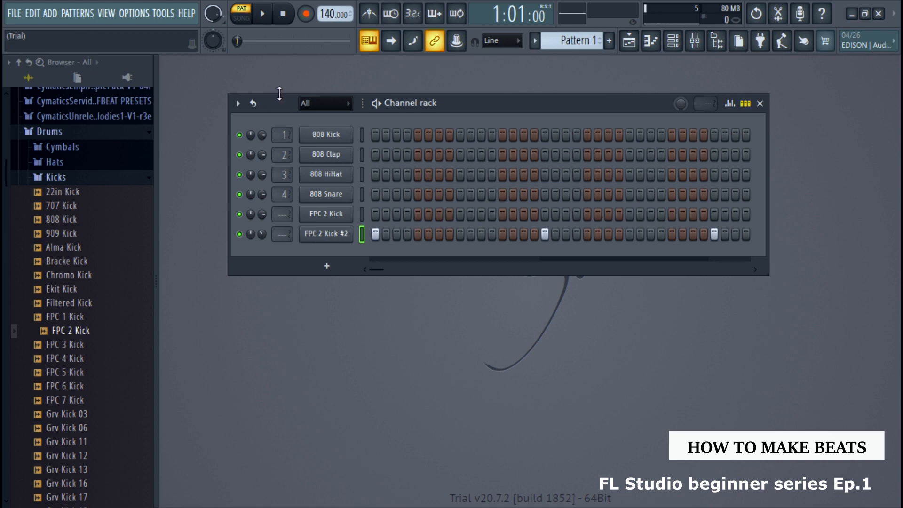
key(space)
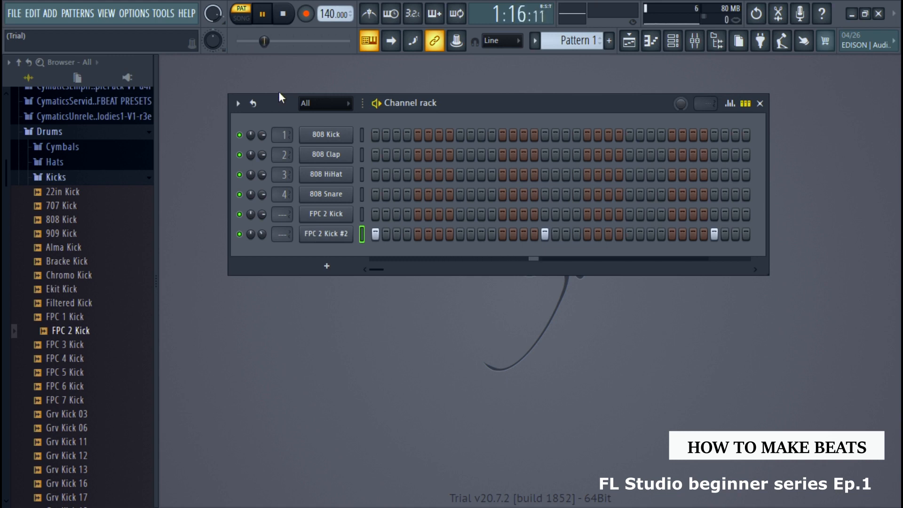
click(760, 103)
key(space)
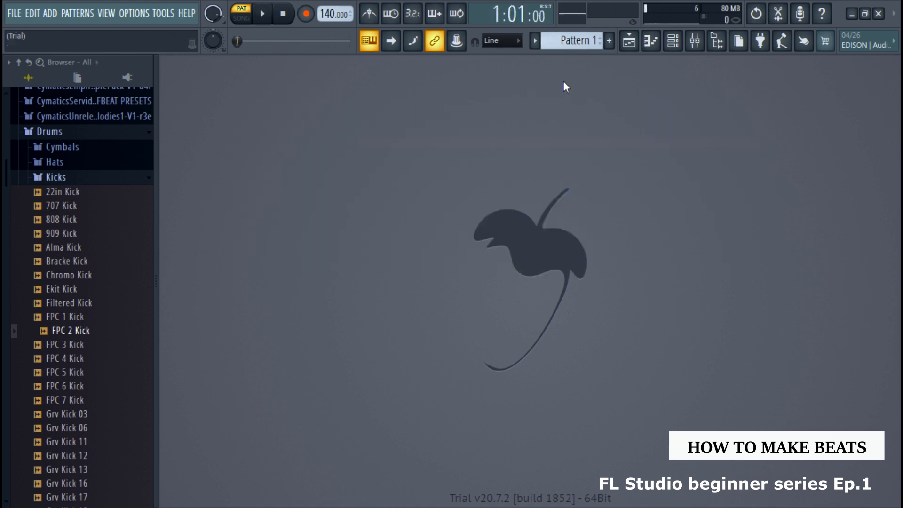
Rename Pattern 1 as "kick" and set its color to dark green #2F7628.
click(591, 41)
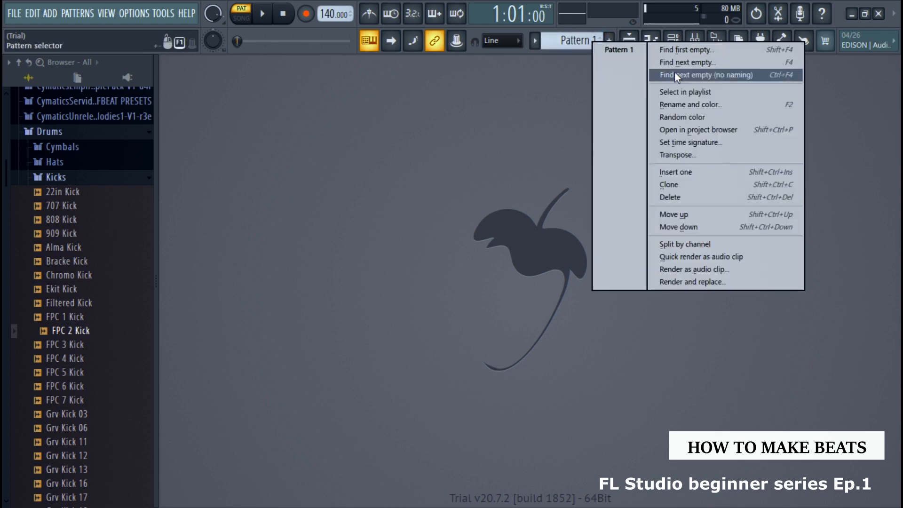
click(689, 105)
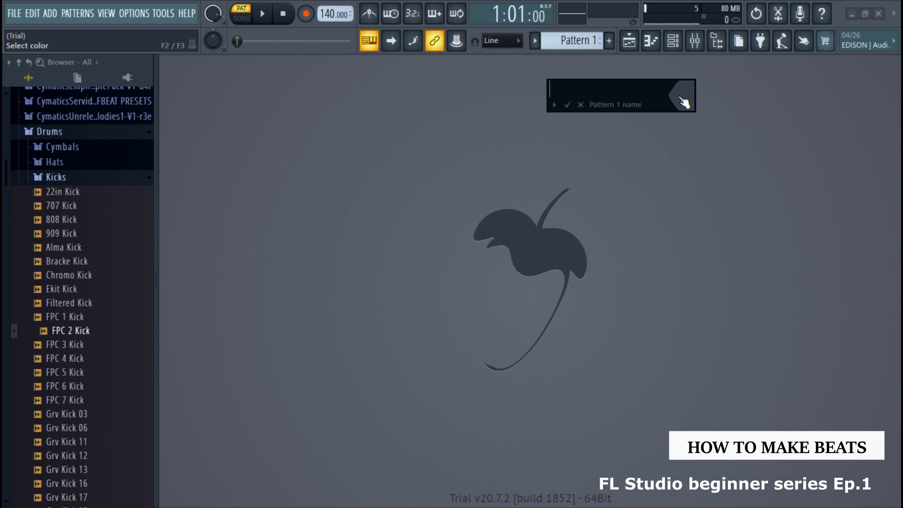
click(683, 101)
click(808, 227)
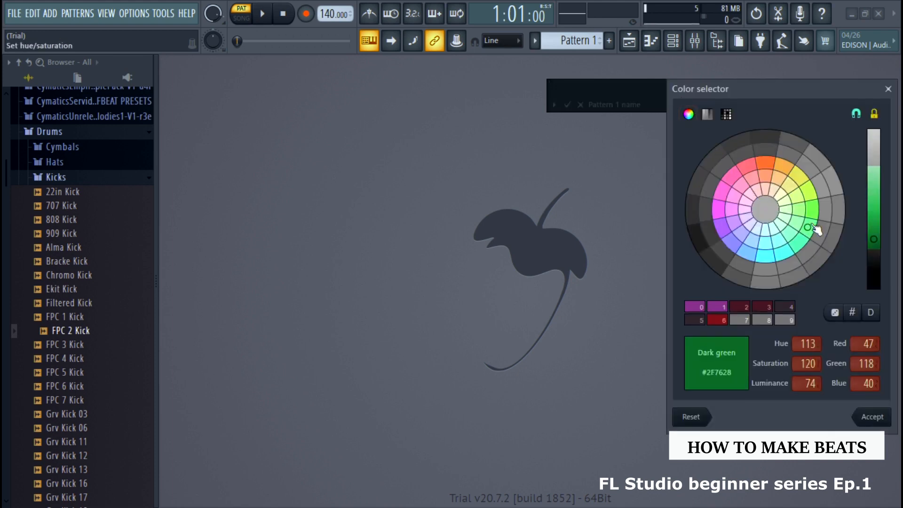
click(873, 418)
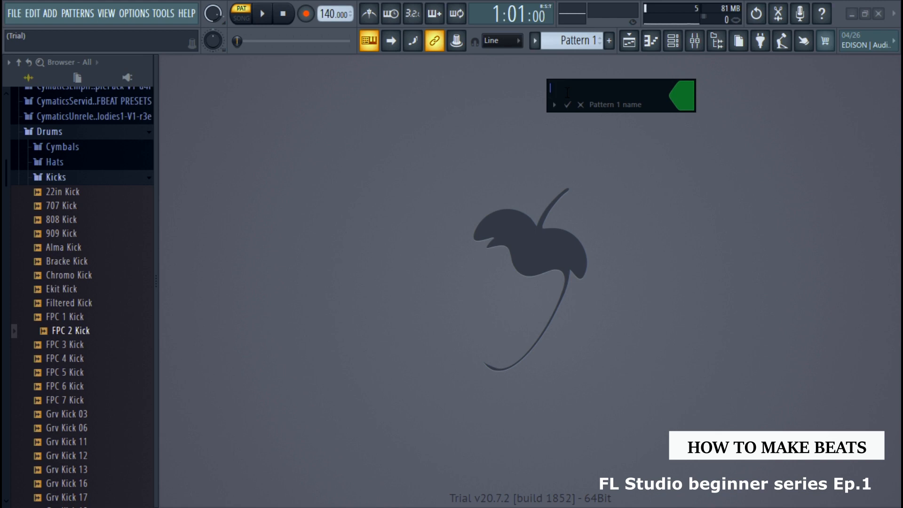
key(Return)
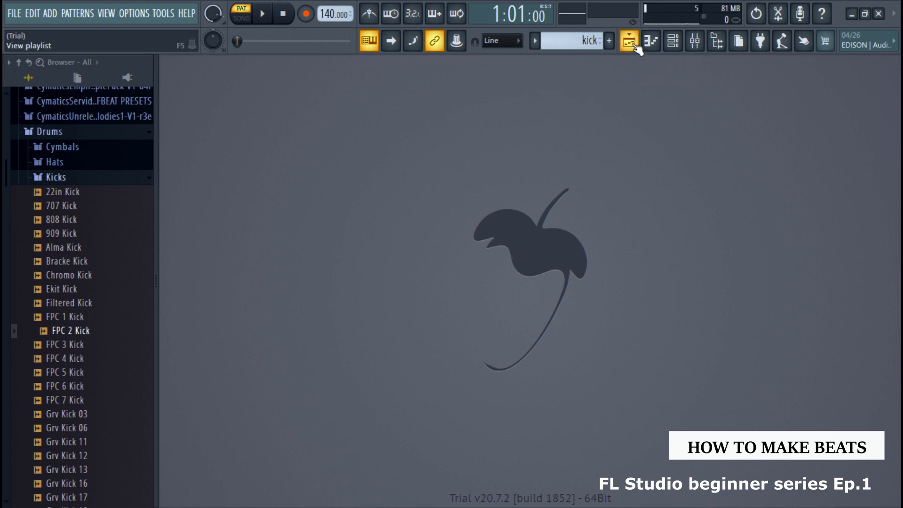
Toggle the Playlist and leave it shown to view the kick pattern in its list.
click(630, 42)
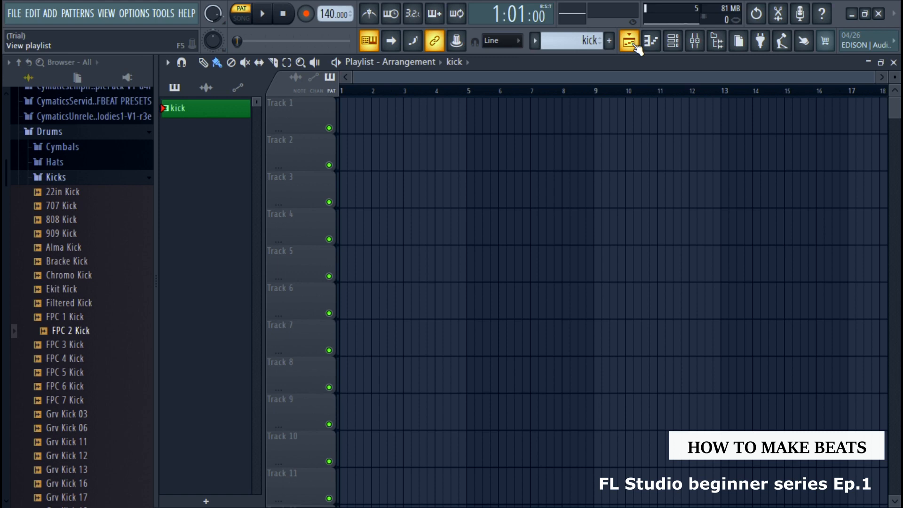
click(633, 43)
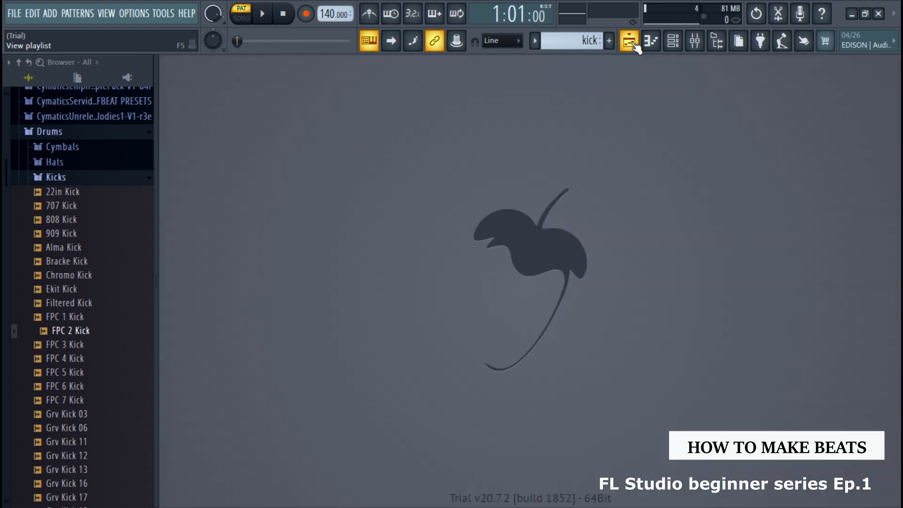
click(635, 45)
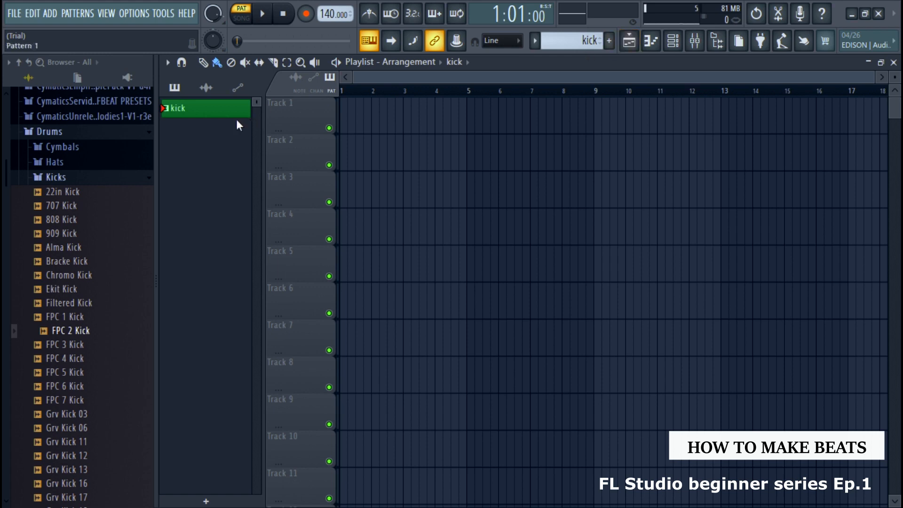
Place the kick pattern at bar 1 of Track 1, and name that track "kick" with the pattern's green color.
click(343, 110)
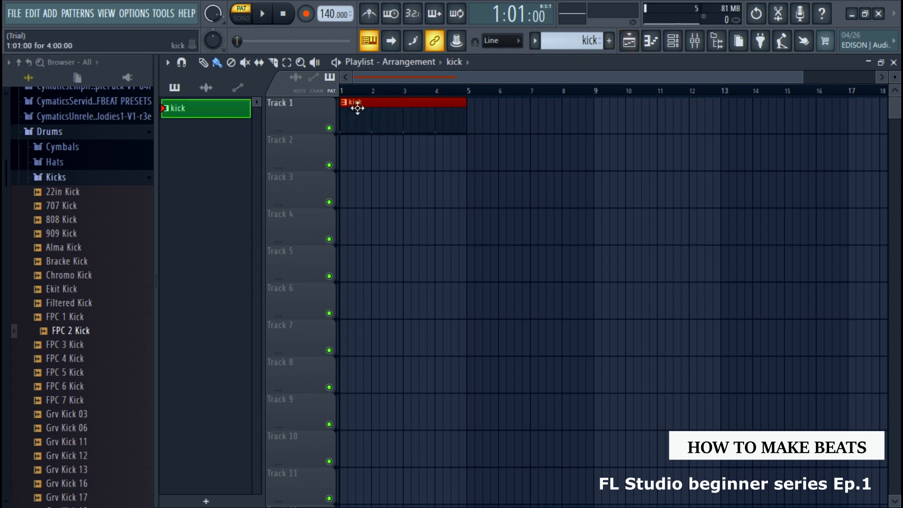
right_click(310, 112)
click(329, 105)
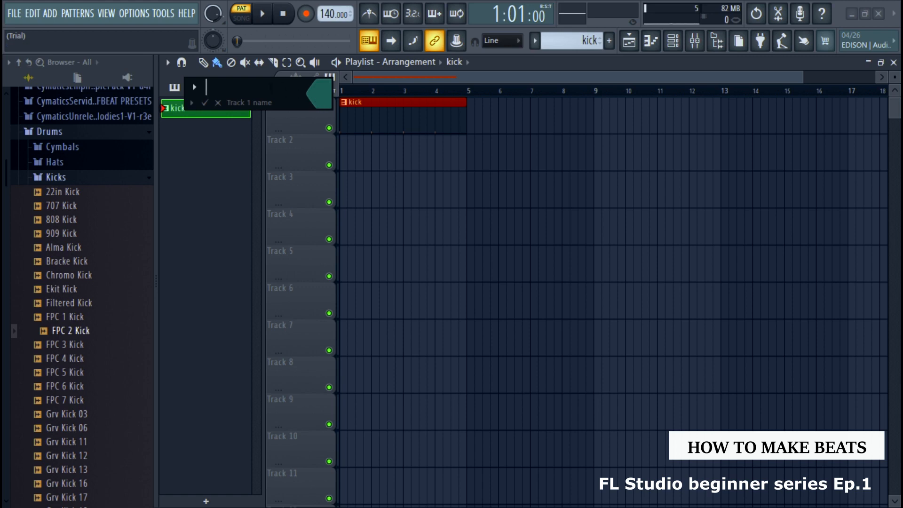
click(319, 94)
click(546, 419)
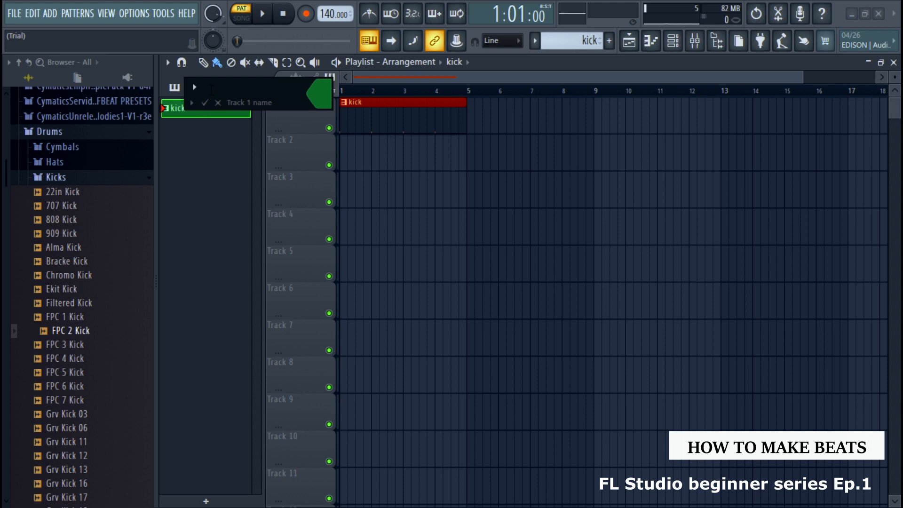
text(kick)
key(Return)
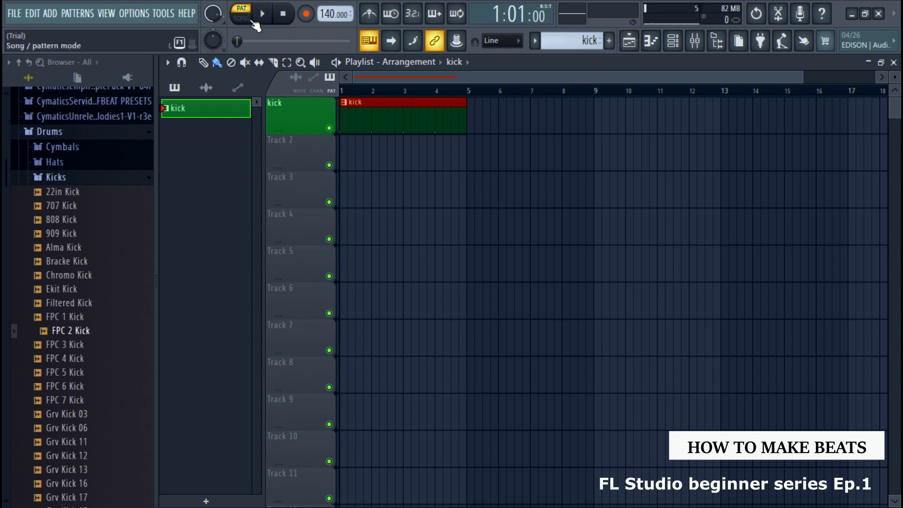
Switch playback to song mode, play the arrangement with the kick clip, and stop it.
click(248, 19)
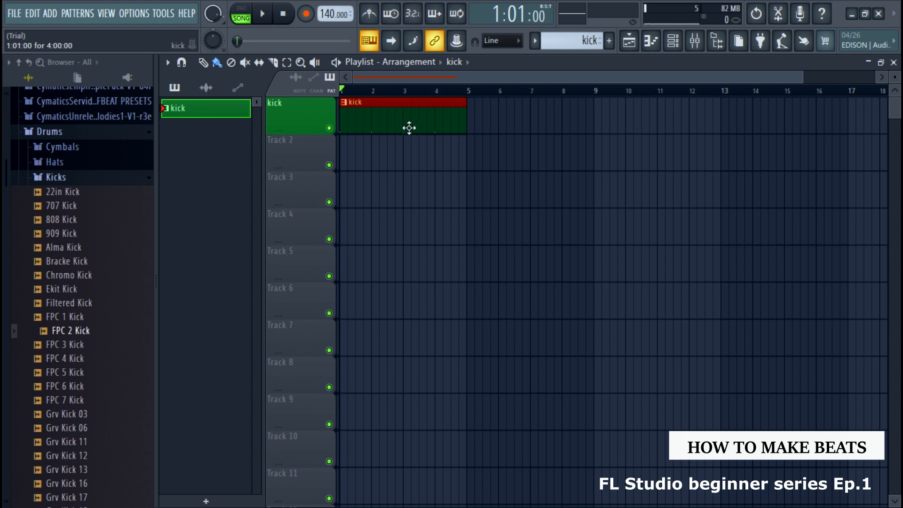
click(263, 15)
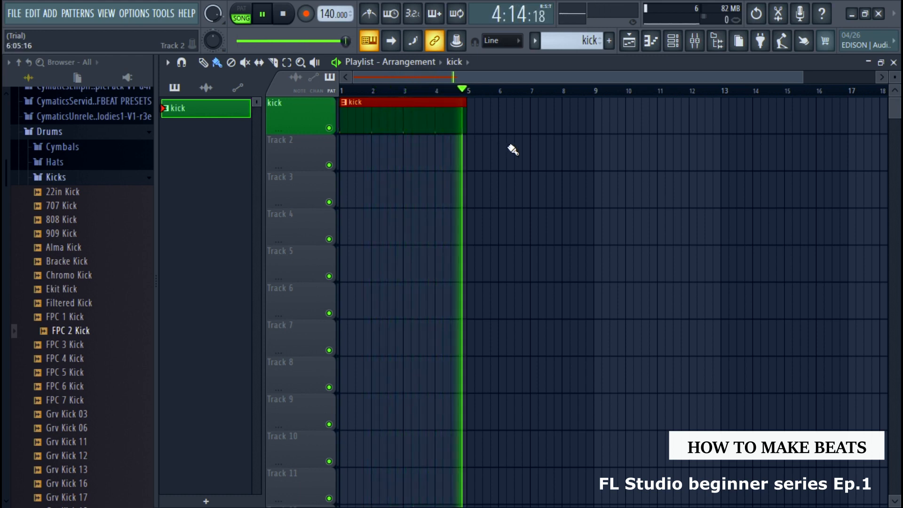
key(space)
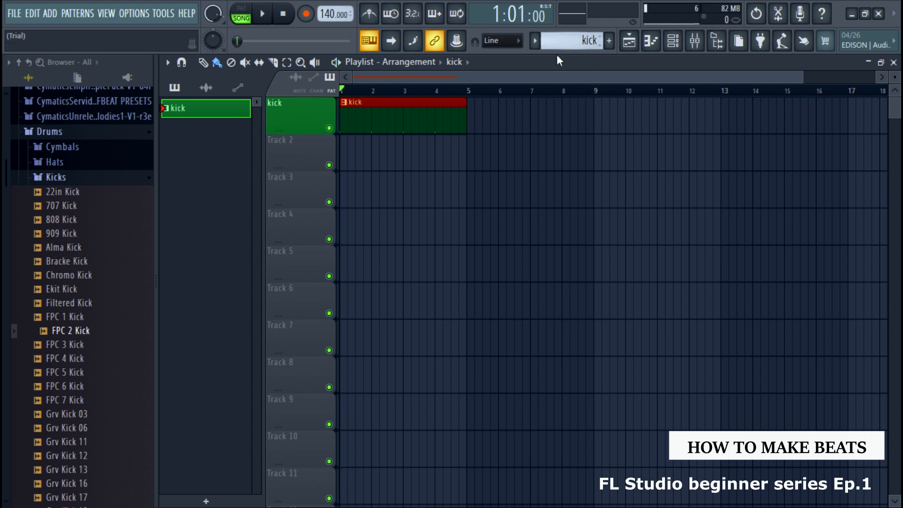
Create a new pattern named "clap and snare" and color it teal.
click(672, 42)
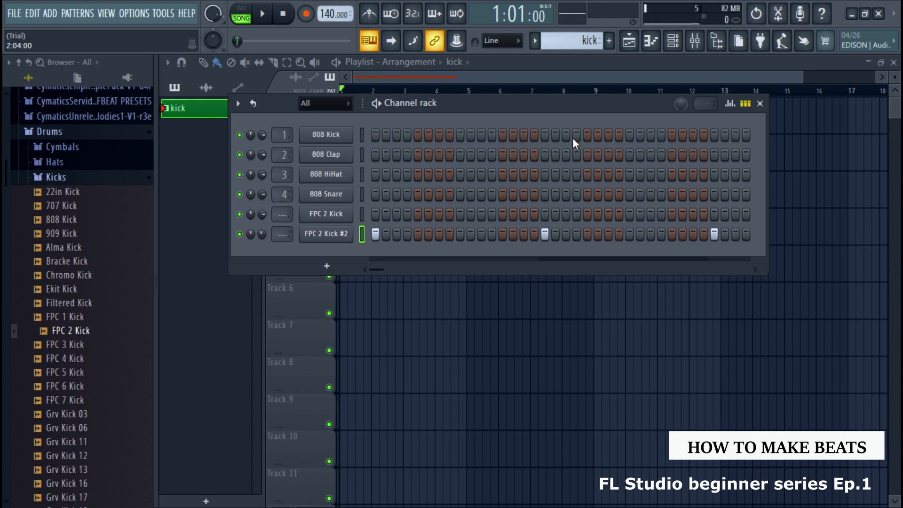
click(760, 104)
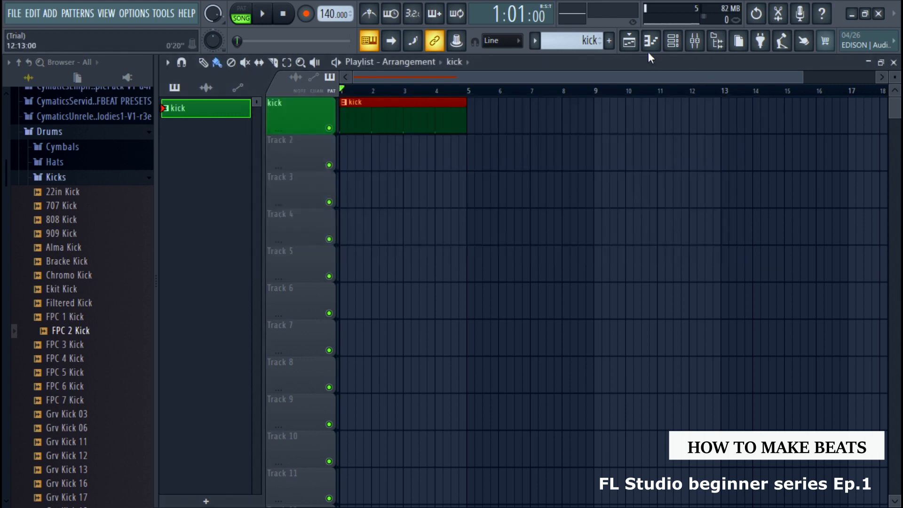
click(610, 42)
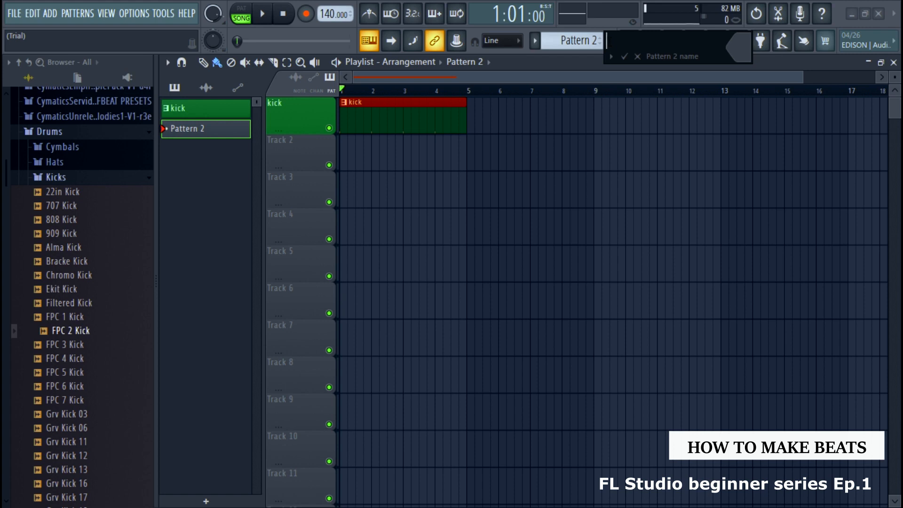
text(clap and snare)
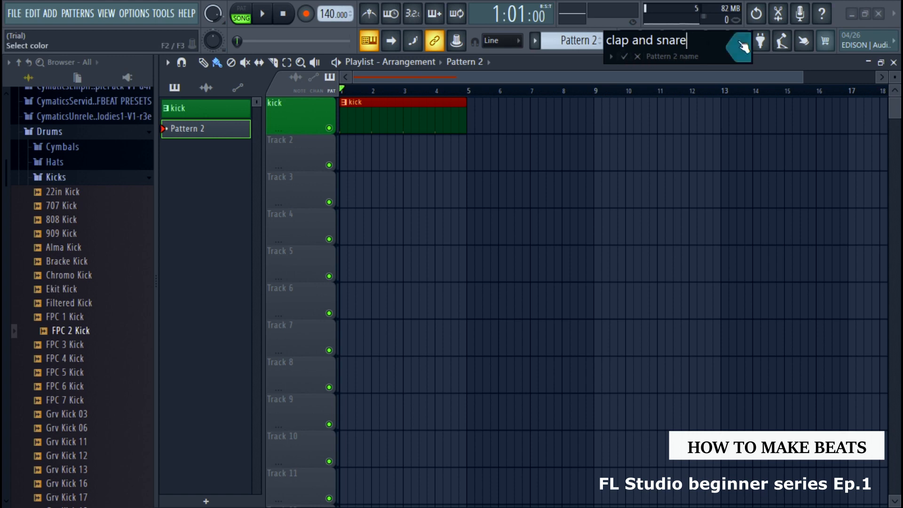
click(624, 56)
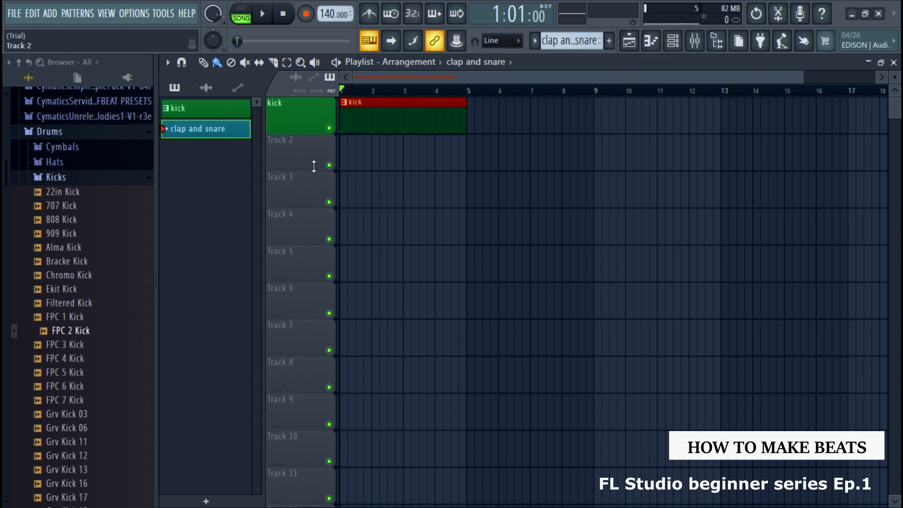
Place the clap and snare pattern at bar 1 of Track 2, and name that track "clap and snare" in teal.
click(348, 149)
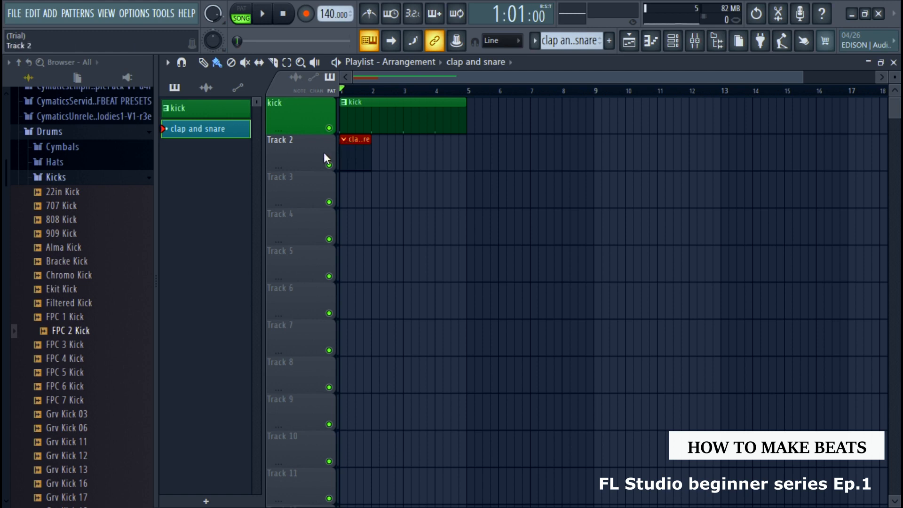
right_click(323, 152)
click(351, 150)
right_click(314, 151)
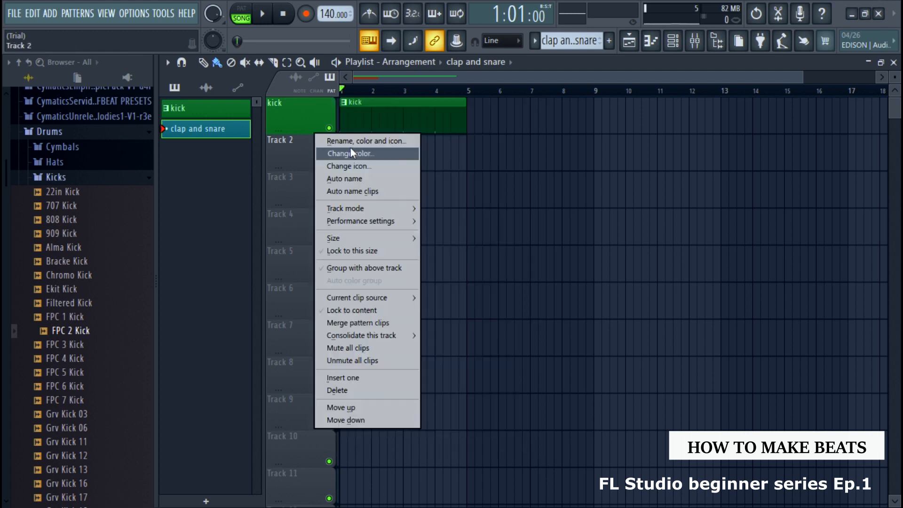
click(365, 140)
text(C)
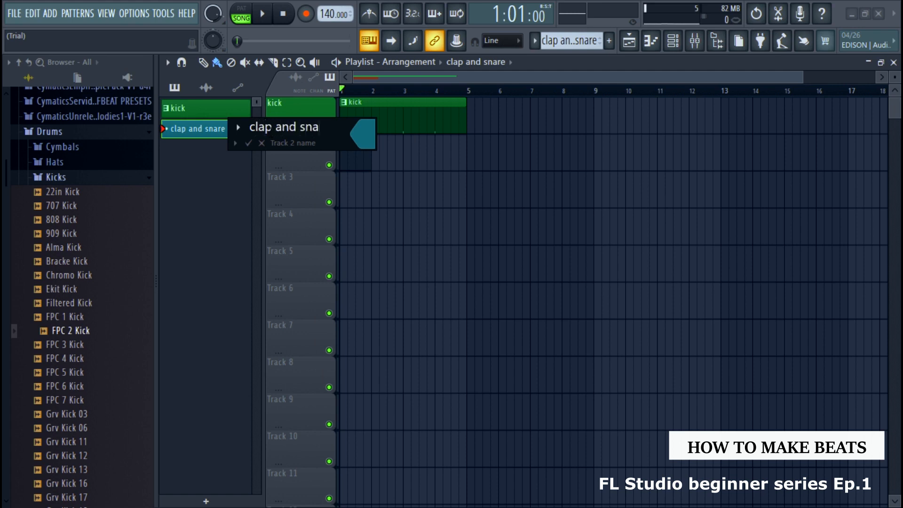
click(240, 141)
click(249, 142)
click(249, 143)
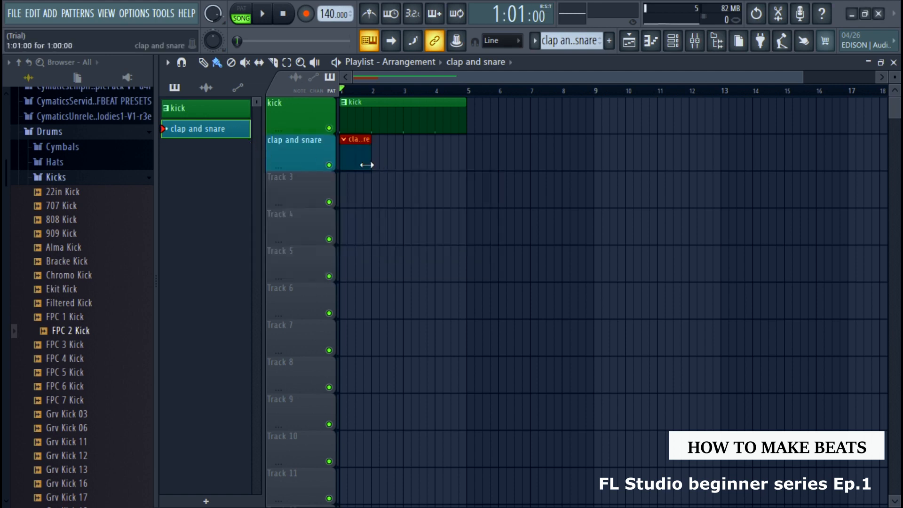
Place 808 Snare hits on steps 9, 25, 41 and 57 of the clap and snare pattern.
click(677, 40)
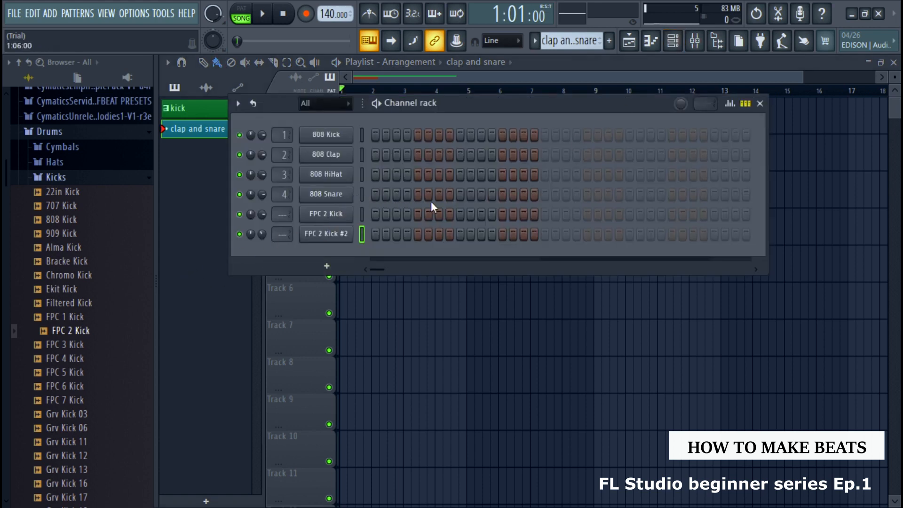
click(460, 193)
click(627, 192)
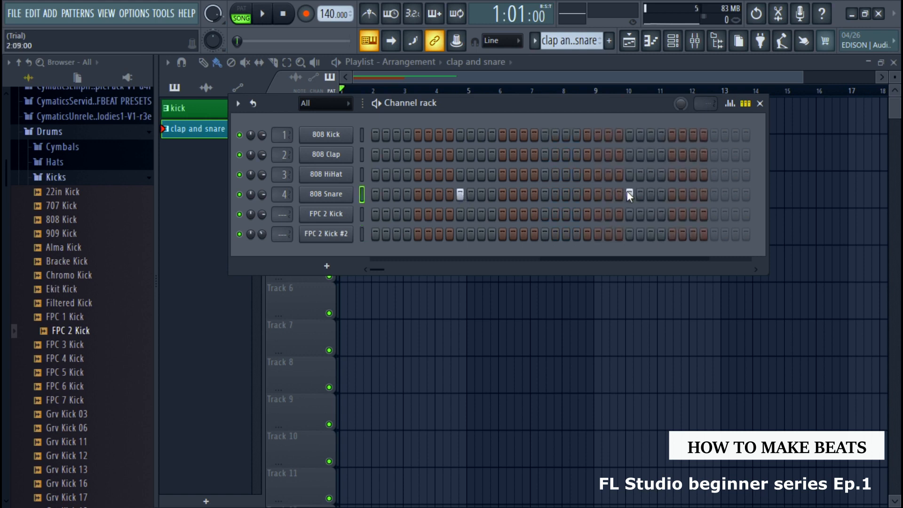
drag(377, 269, 383, 268)
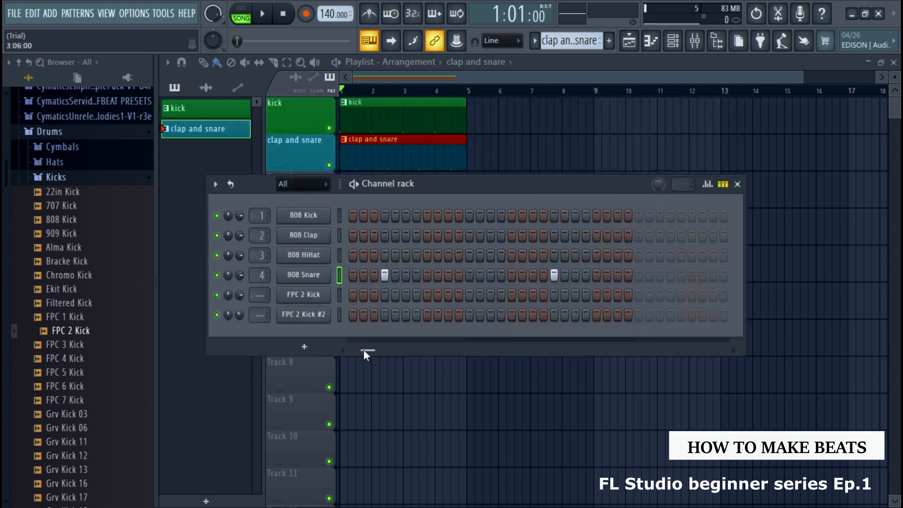
drag(364, 350, 342, 348)
Play the arrangement to hear kick and snare together, close the Channel rack, and stop playback.
key(space)
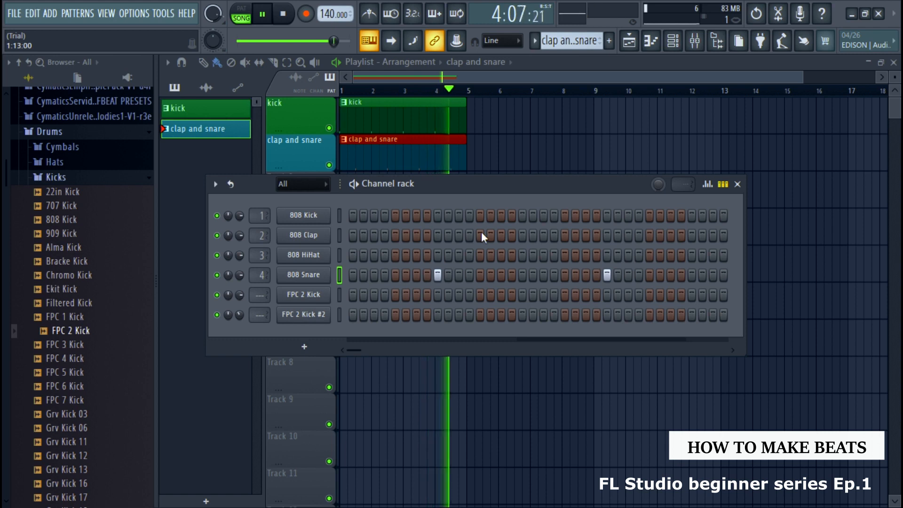
click(737, 184)
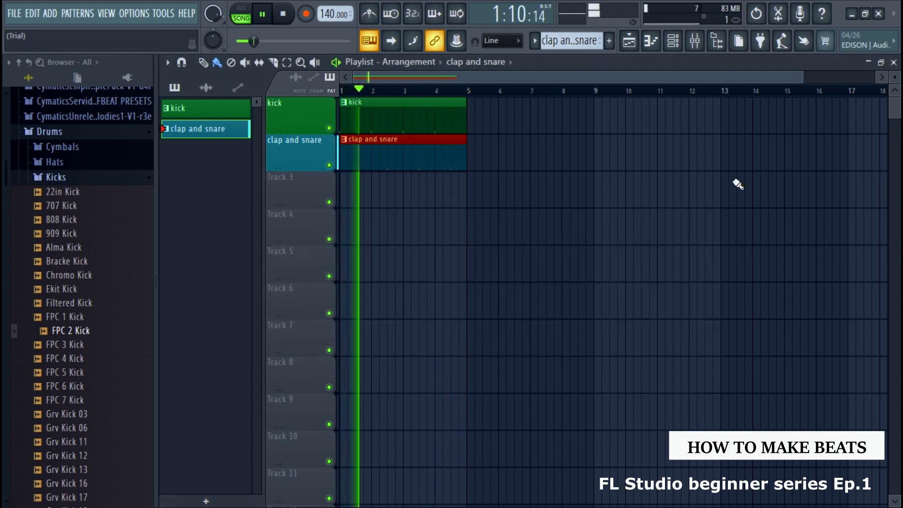
key(space)
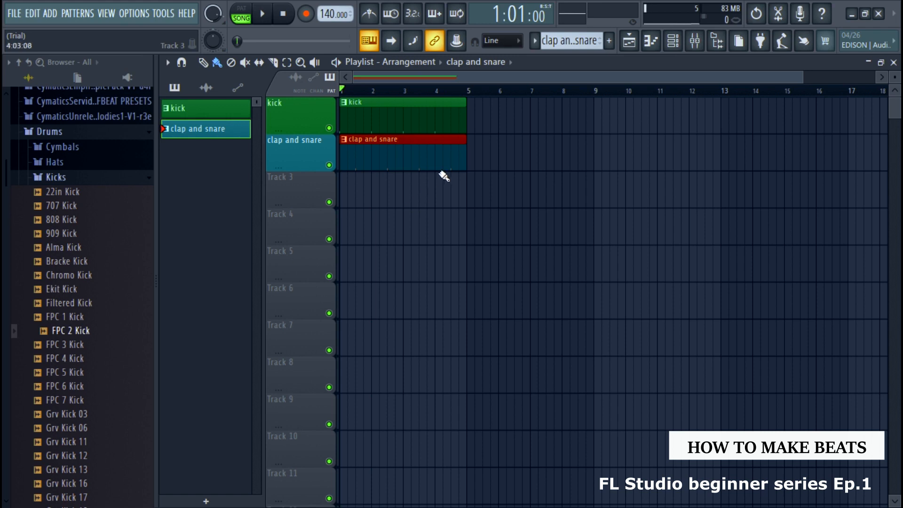
Create a third pattern named "main meiody" with a light olive green color.
click(610, 41)
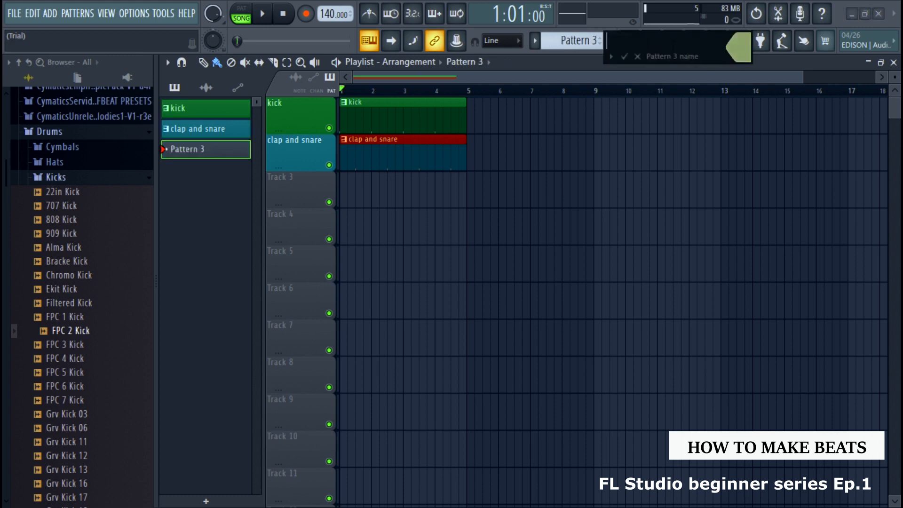
text(main meiody)
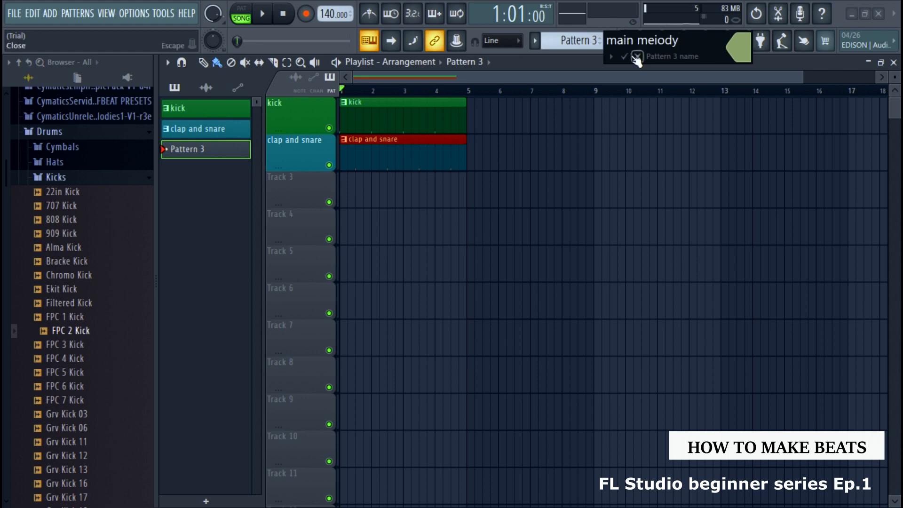
click(624, 56)
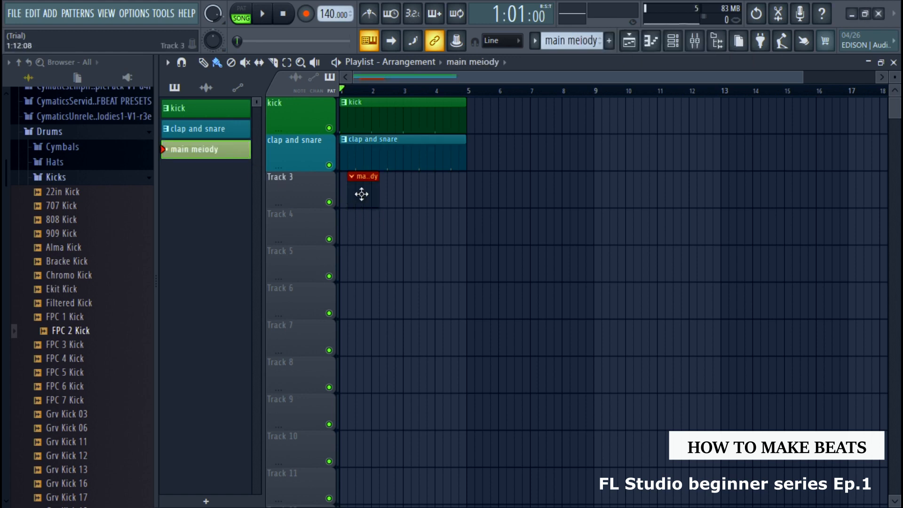
Place the melody pattern at bar 1 of Track 3, and name that track "main melody" in the matching light olive green.
right_click(295, 174)
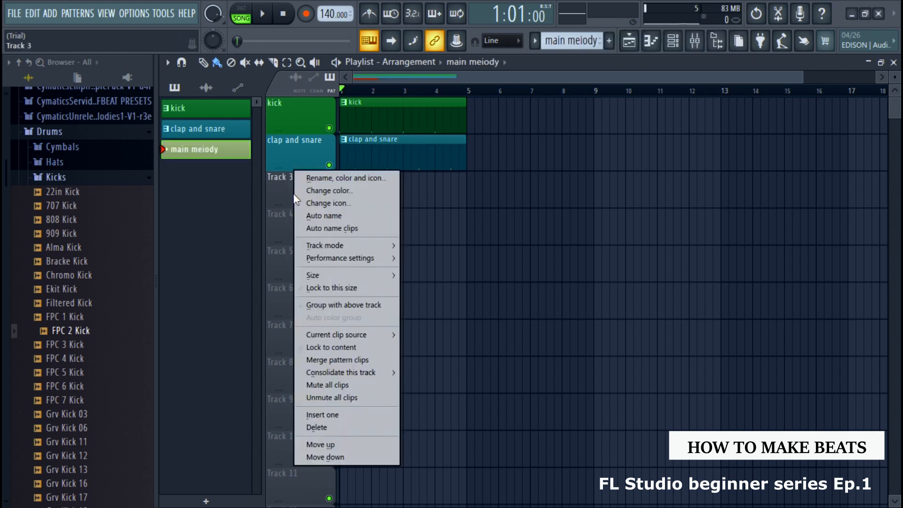
click(324, 178)
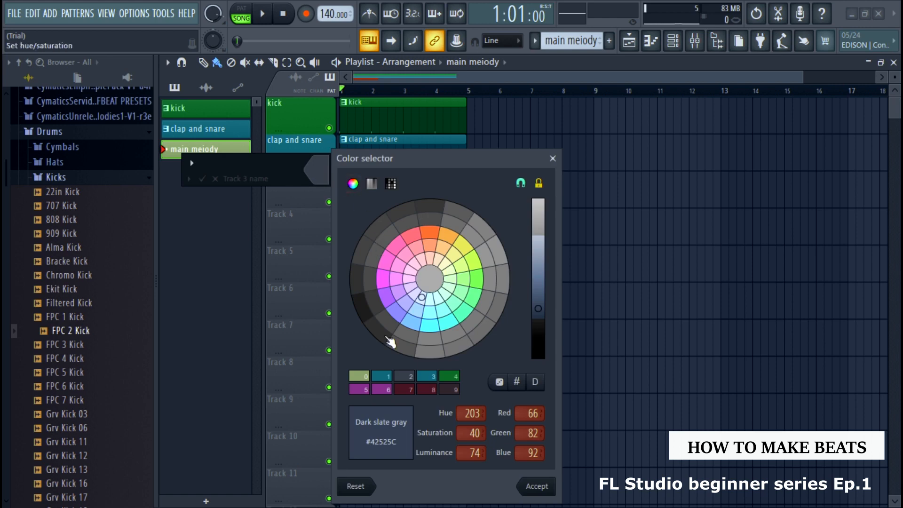
click(363, 375)
click(536, 486)
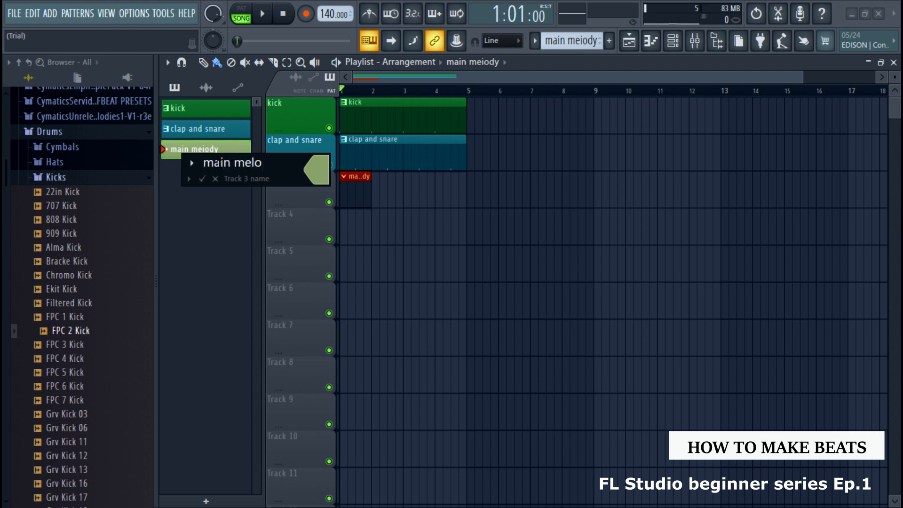
key(Return)
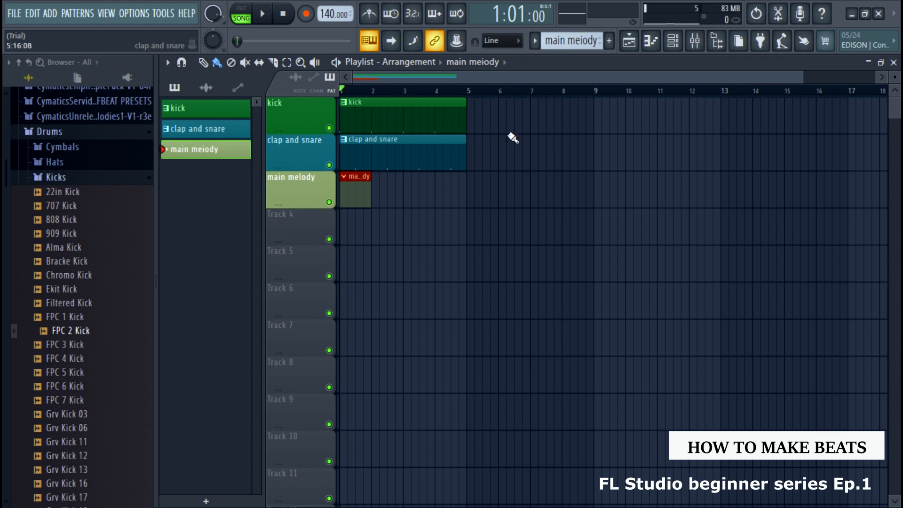
Add an FL Keys instrument channel to the Channel rack and open its Piano roll for the melody pattern.
click(675, 41)
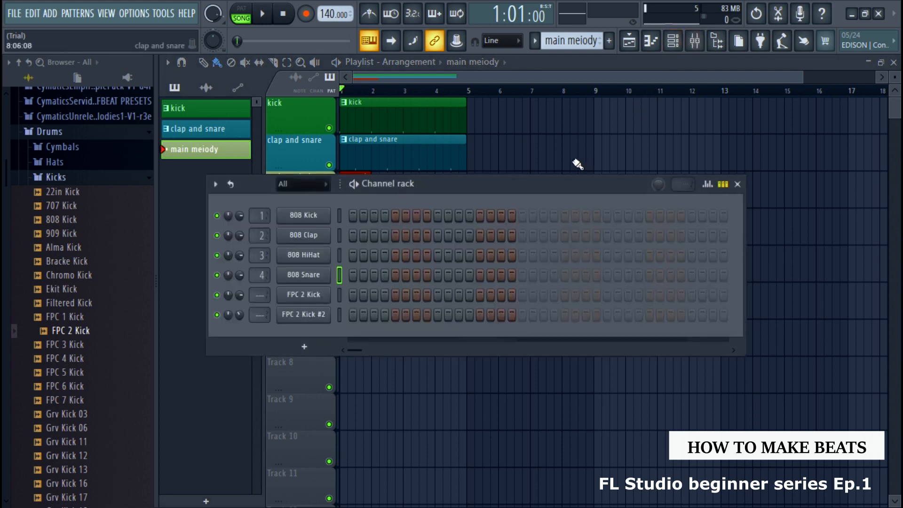
drag(543, 183, 594, 111)
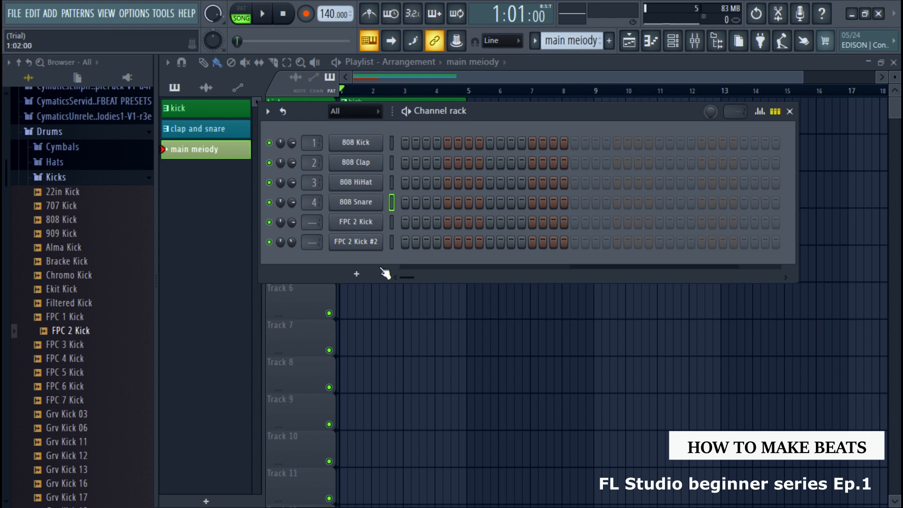
click(359, 274)
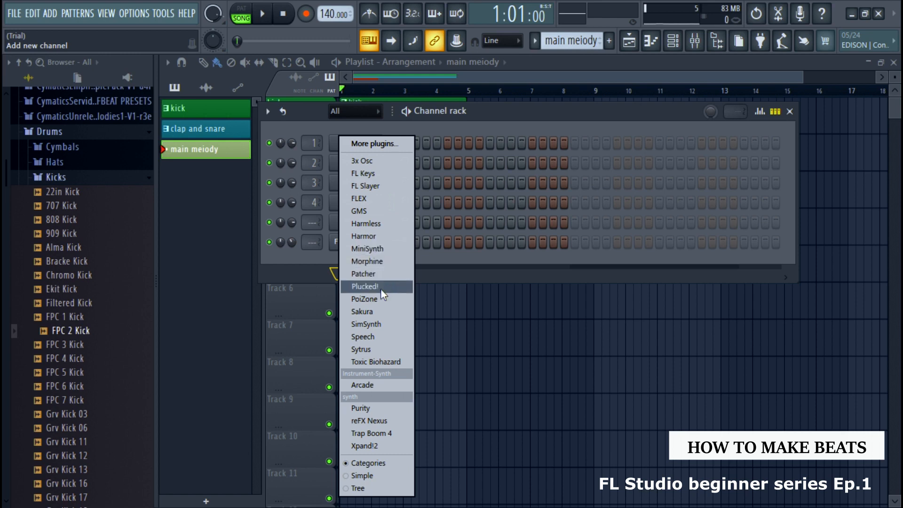
click(368, 174)
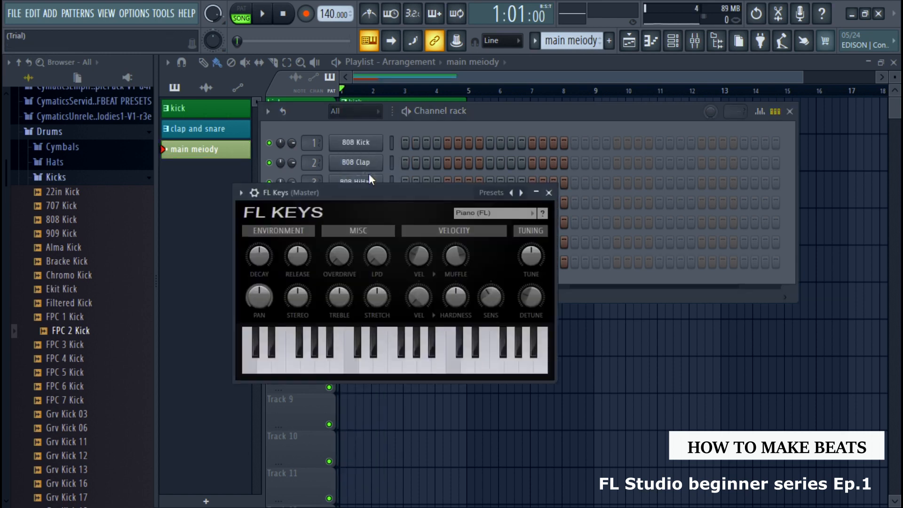
click(660, 41)
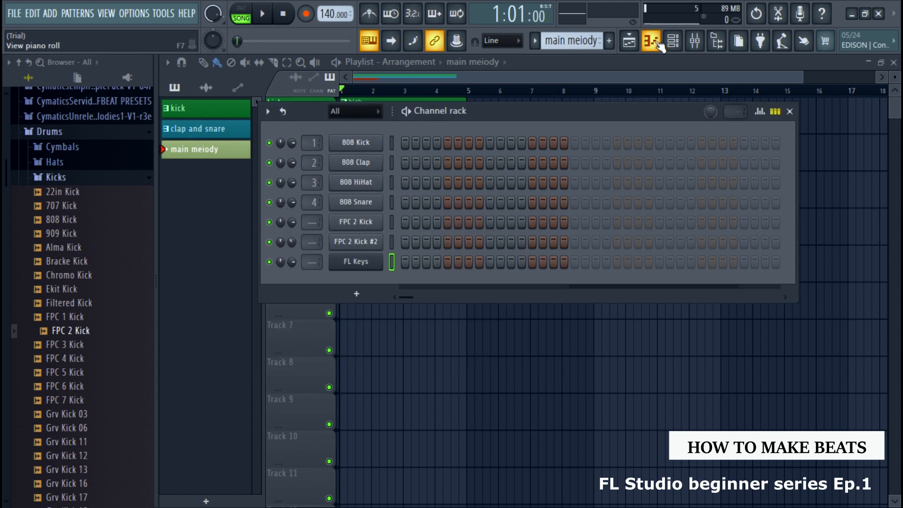
click(659, 42)
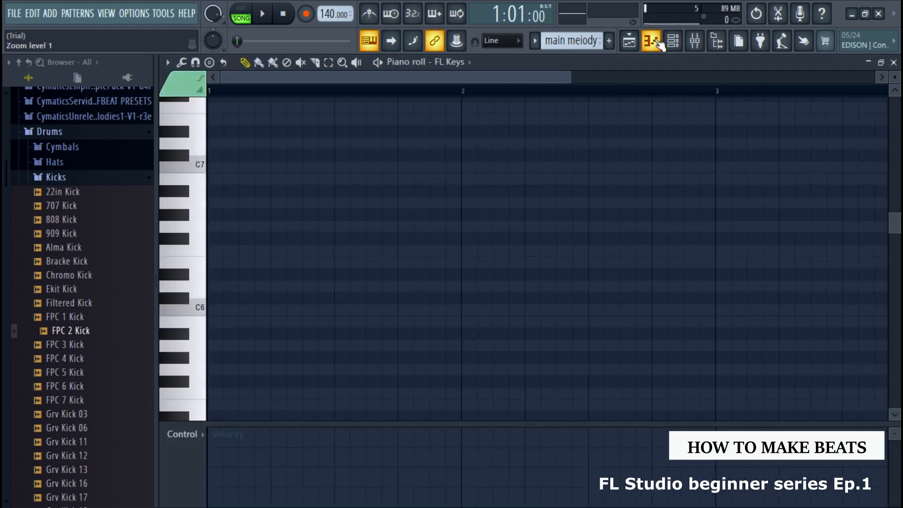
Close the Piano roll and reopen it from the FL Keys channel.
click(659, 43)
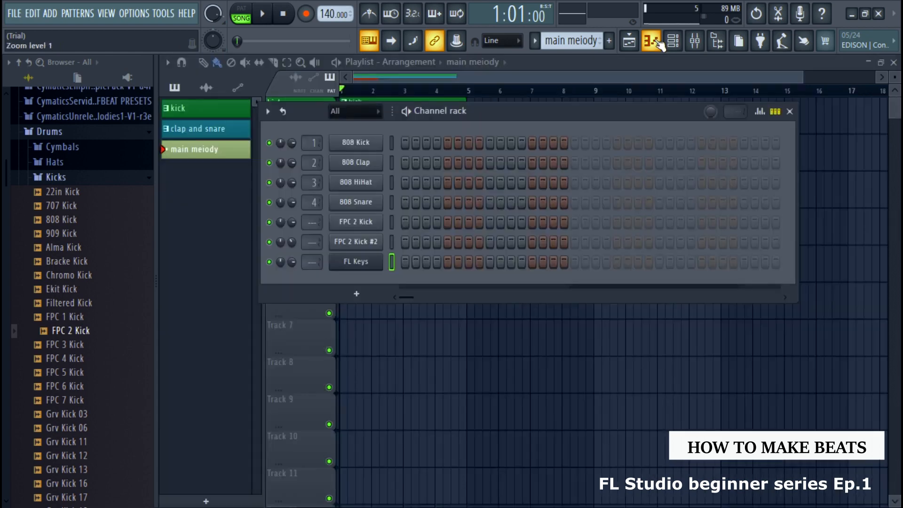
right_click(379, 265)
click(406, 260)
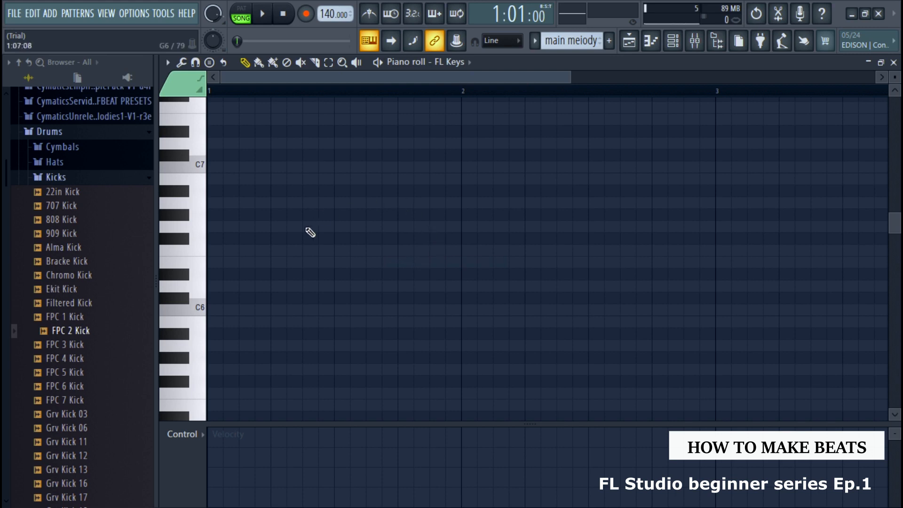
Audition different octaves of the FL Keys sound on the Piano roll's keyboard, including the range around C4 and C5.
scroll(219, 248, down, 5)
click(200, 254)
drag(200, 254, 198, 145)
scroll(198, 157, down, 3)
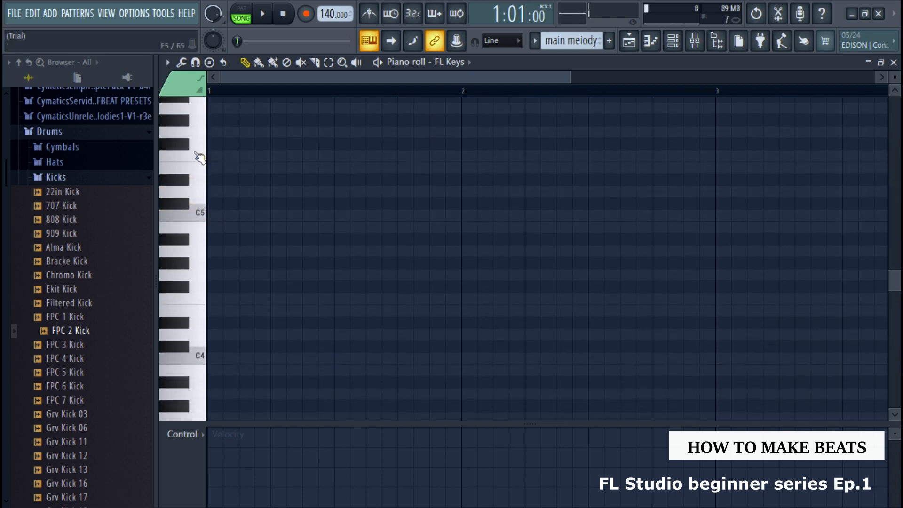
drag(202, 177, 197, 270)
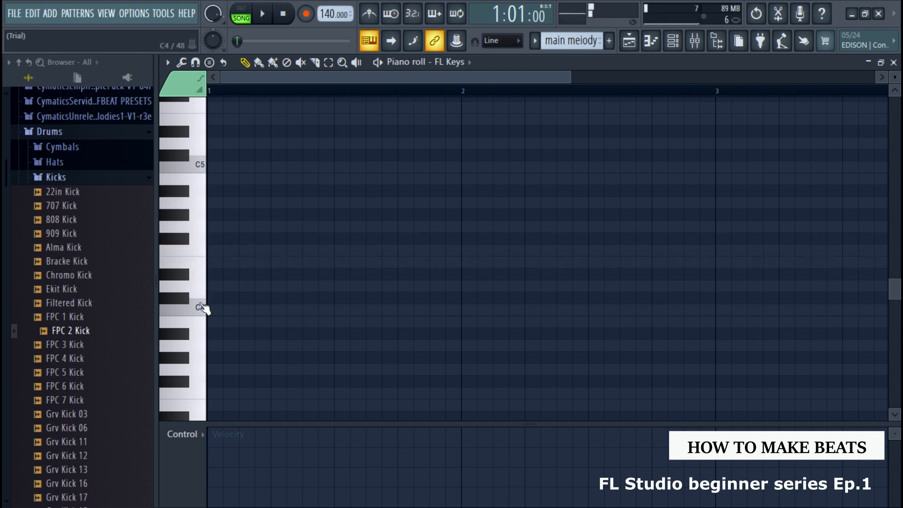
scroll(202, 256, up, 2)
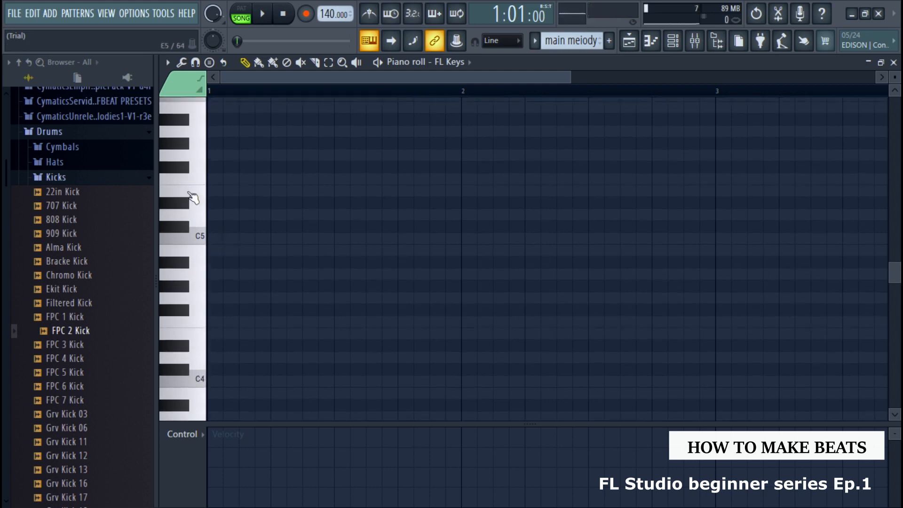
scroll(201, 188, up, 2)
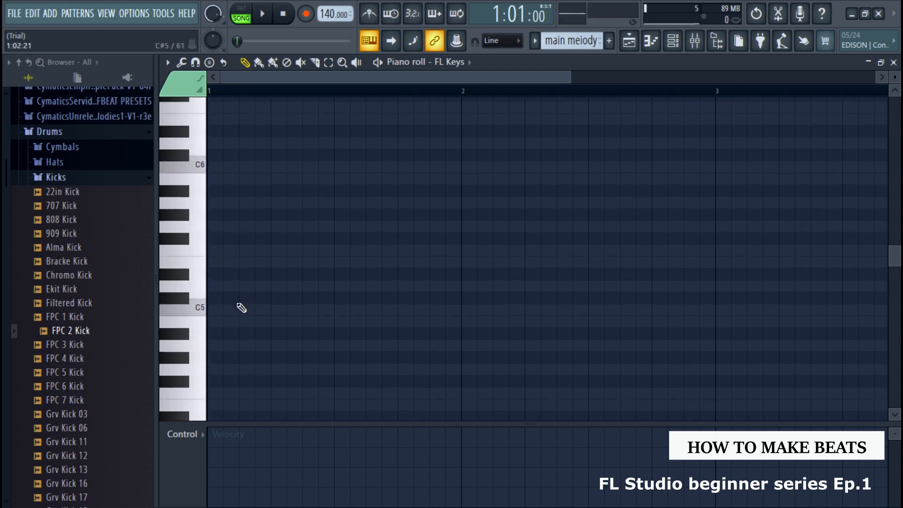
Draw a one-bar chord of C5, E5 and G5 in bar 1 and play it back.
click(240, 308)
drag(240, 308, 181, 303)
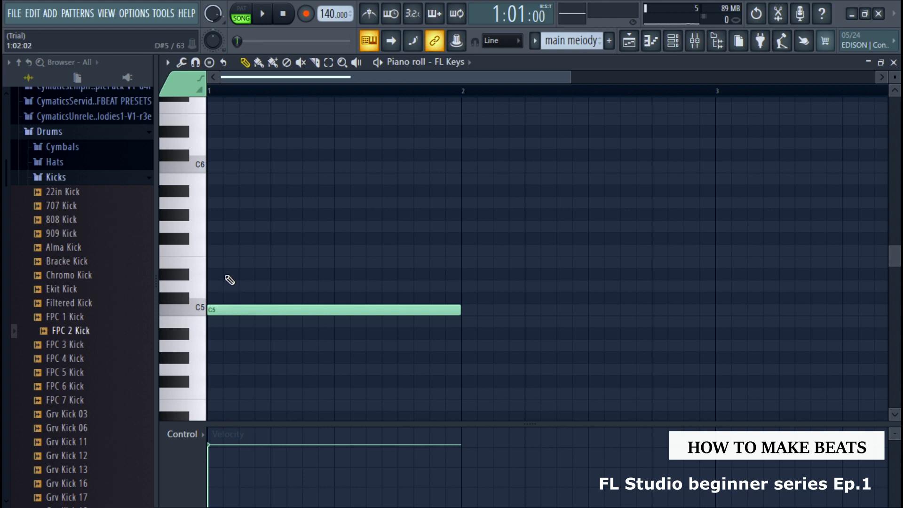
click(220, 263)
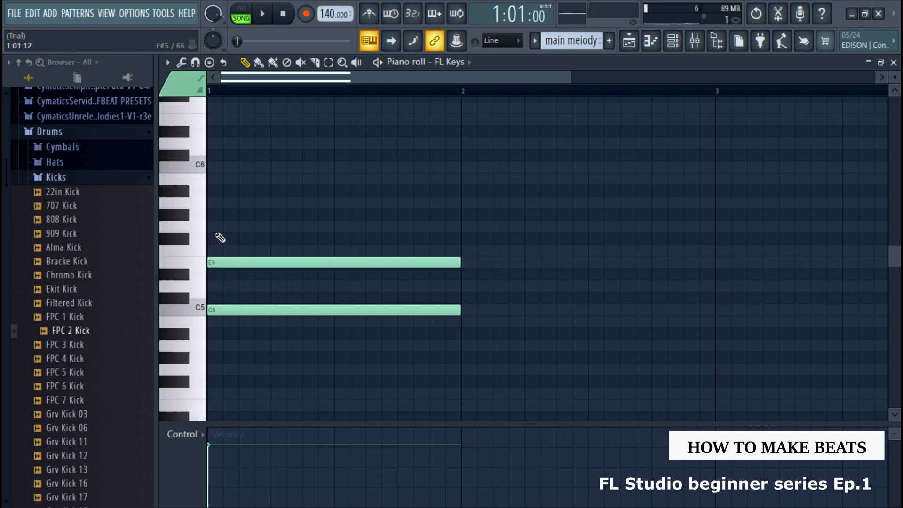
click(214, 225)
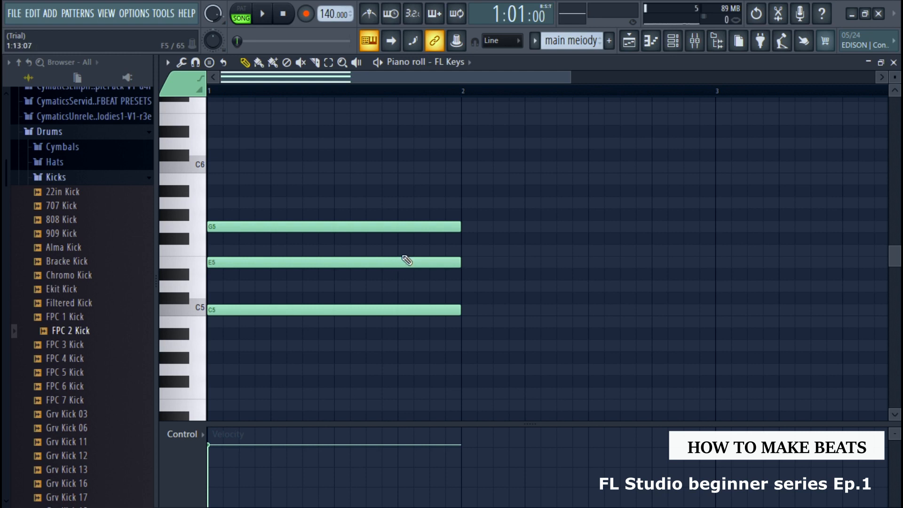
key(space)
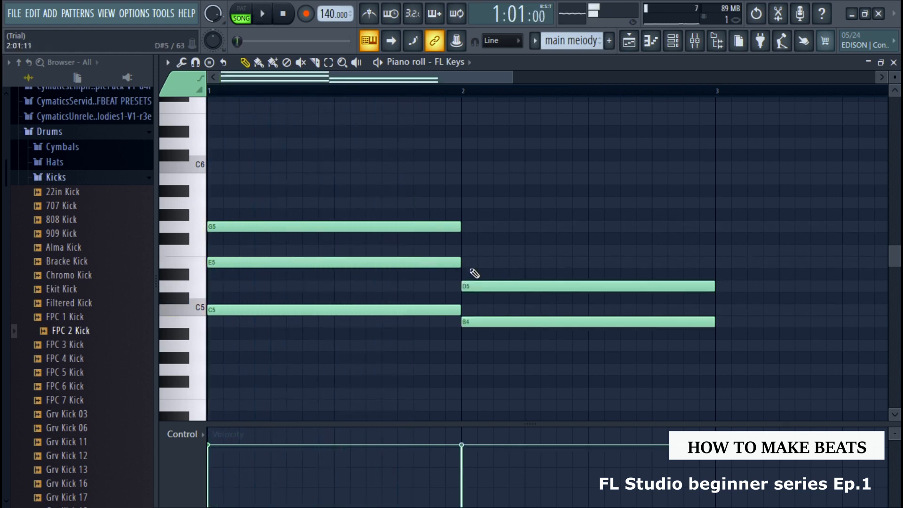
Complete the bar 2 chord of B4, D5 and G5, add a one-bar C5 note at bar 3, and play the progression.
click(465, 228)
scroll(517, 249, right, 3)
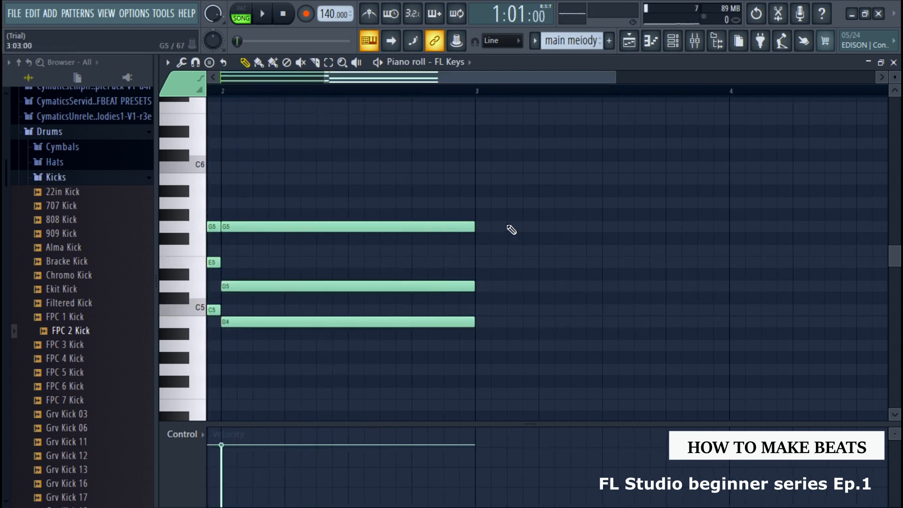
click(479, 309)
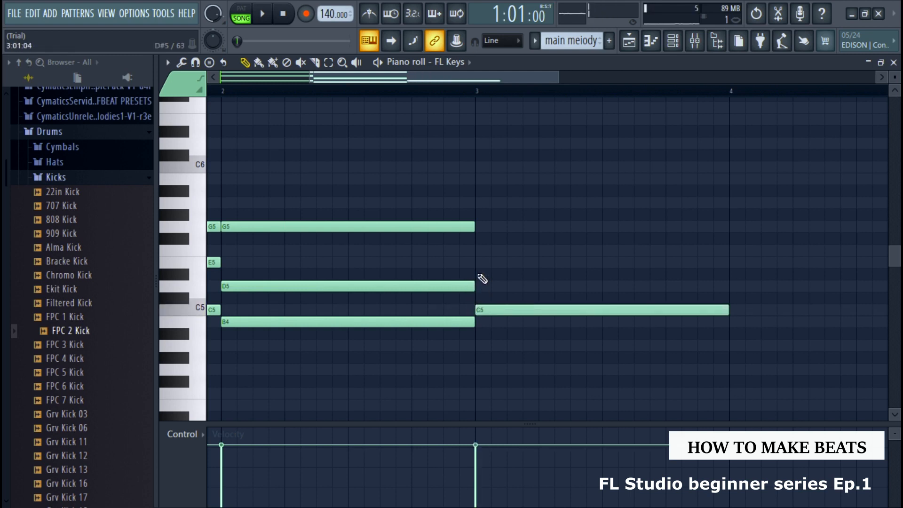
key(space)
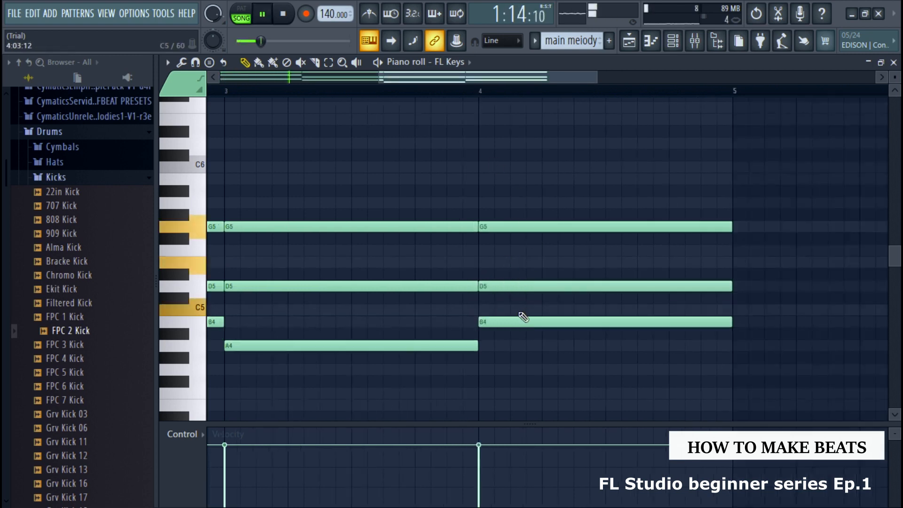
Adjust the chords by ear during playback, lowering bar 4's B4 note to A4 and bar 3's G5 note to F5.
drag(507, 322, 514, 347)
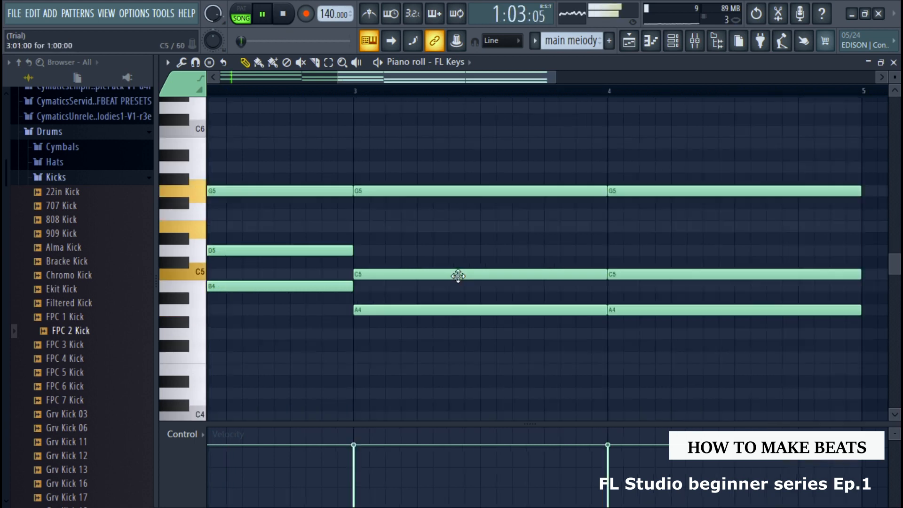
key(space)
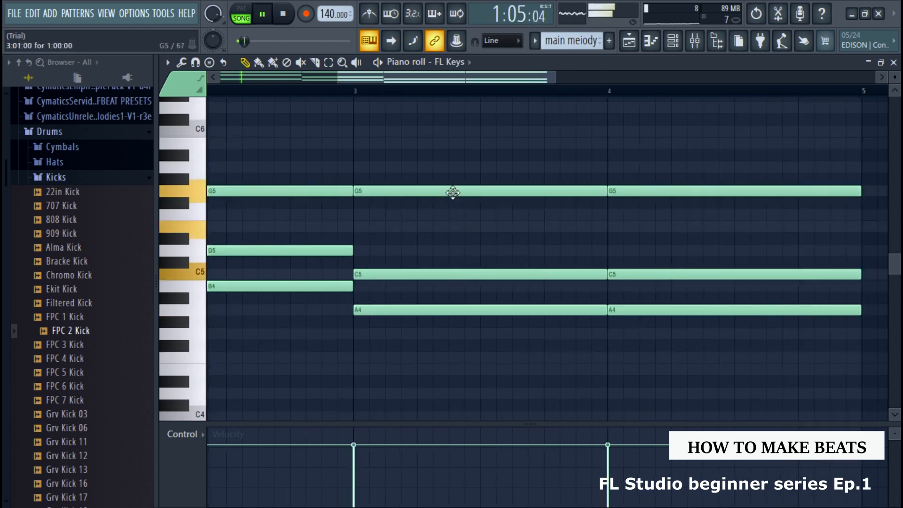
drag(454, 193, 459, 218)
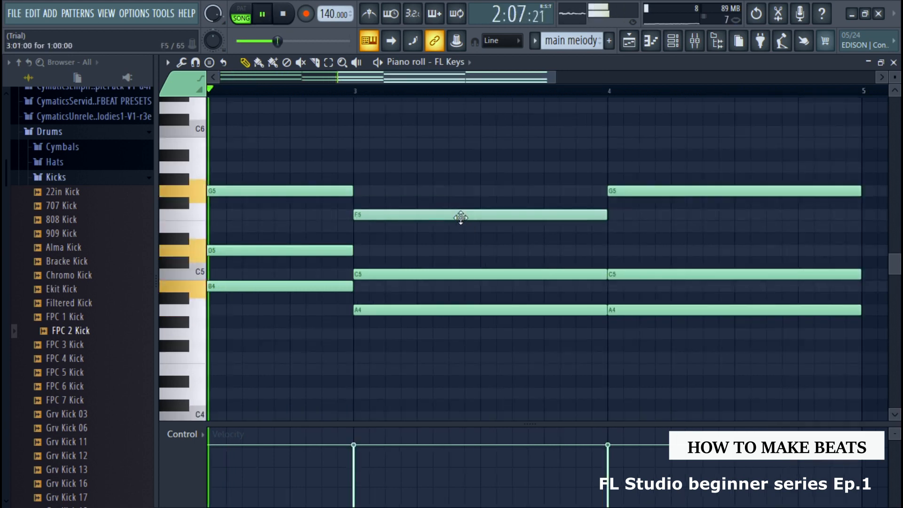
drag(405, 77, 220, 80)
key(space)
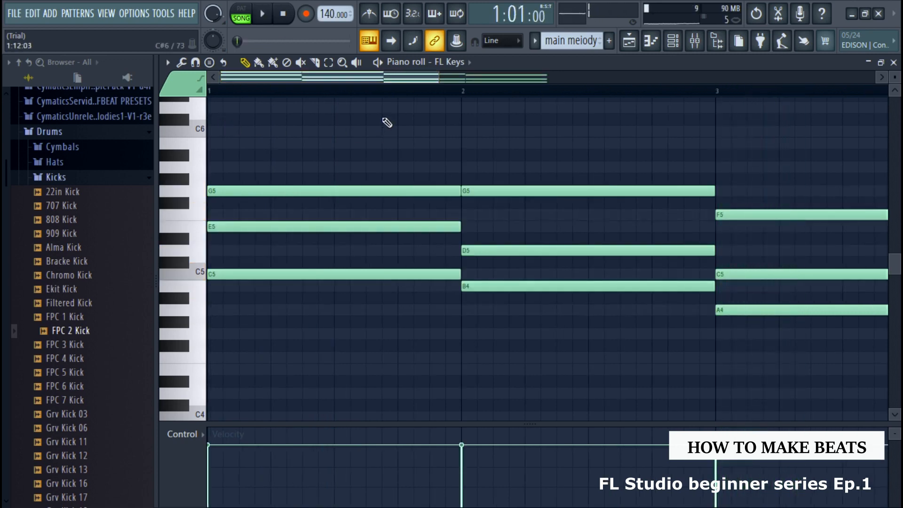
Close the Piano roll and add a FLEX instrument channel to the Channel rack.
click(168, 62)
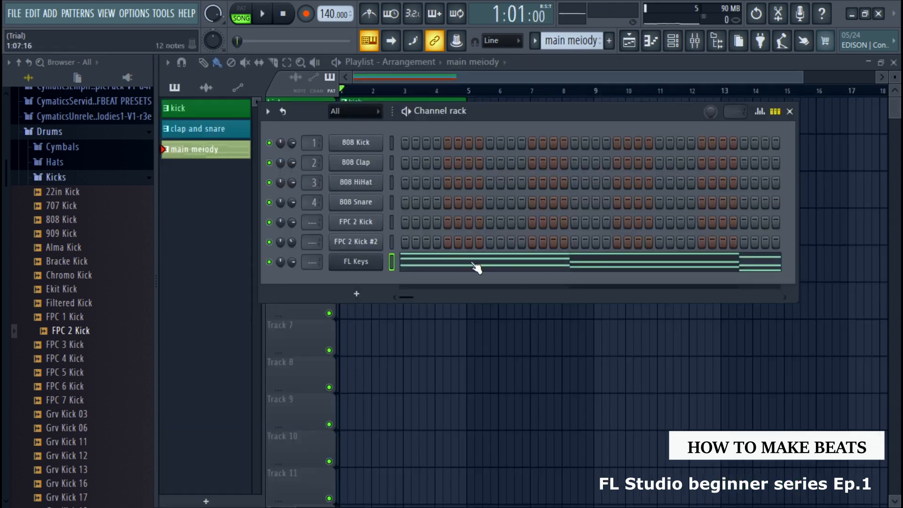
click(355, 293)
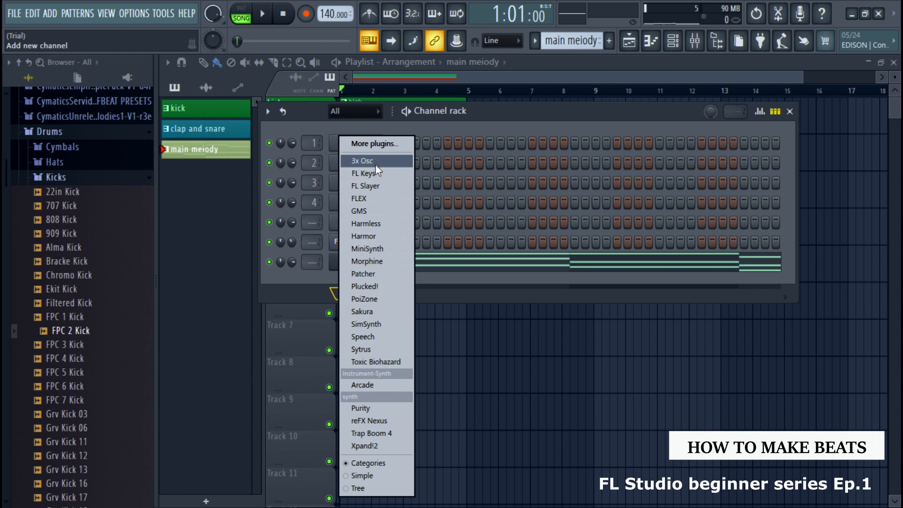
click(389, 197)
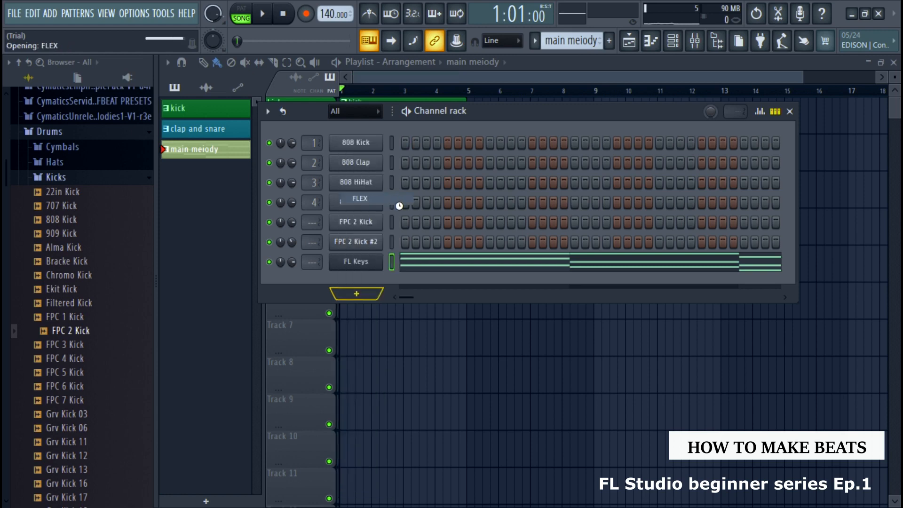
drag(501, 161, 487, 102)
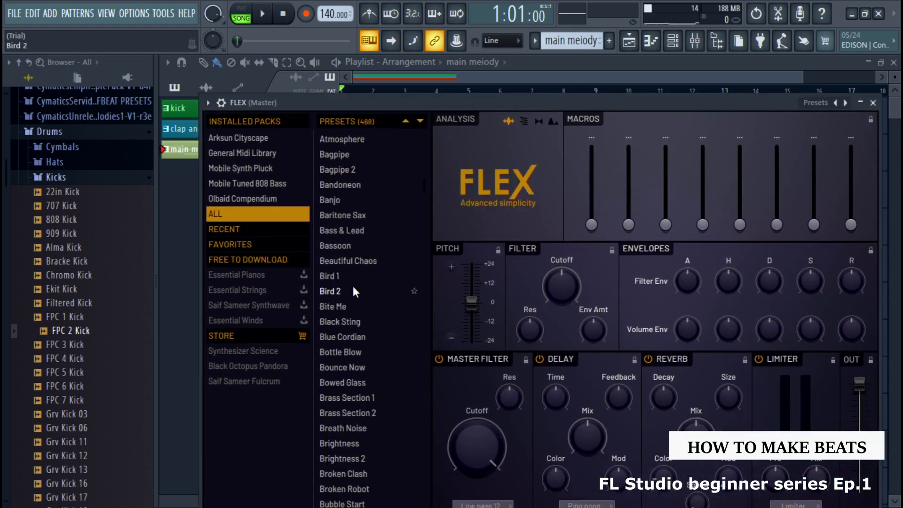
Find and load the Trumpet preset in FLEX, and close the plugin window.
scroll(352, 286, down, 5)
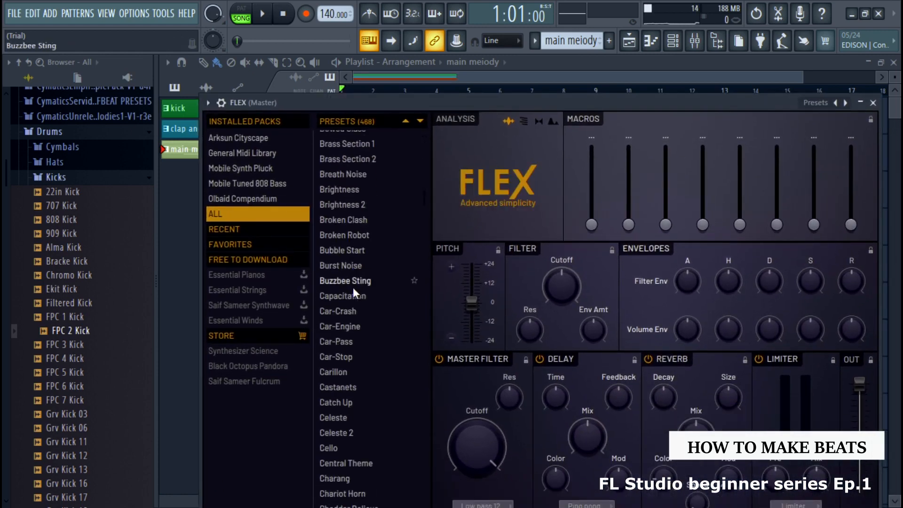
scroll(366, 318, down, 6)
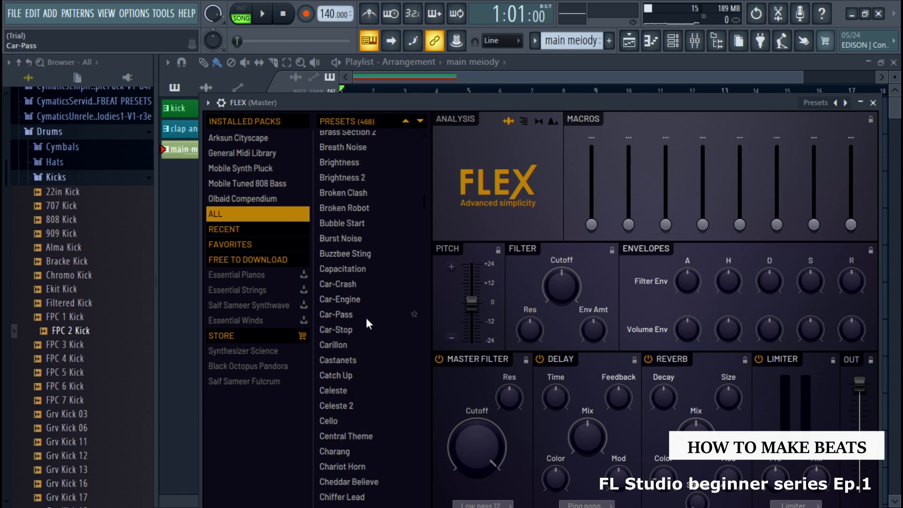
scroll(368, 324, down, 20)
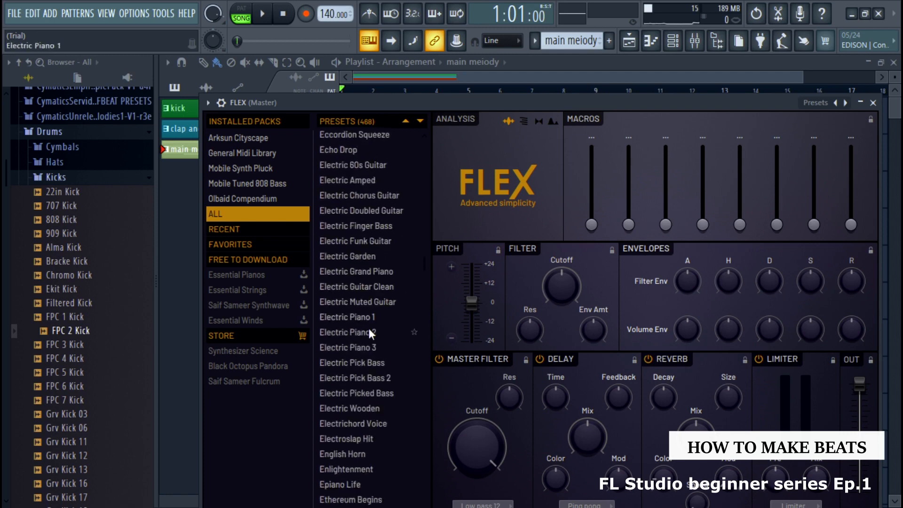
scroll(368, 329, down, 20)
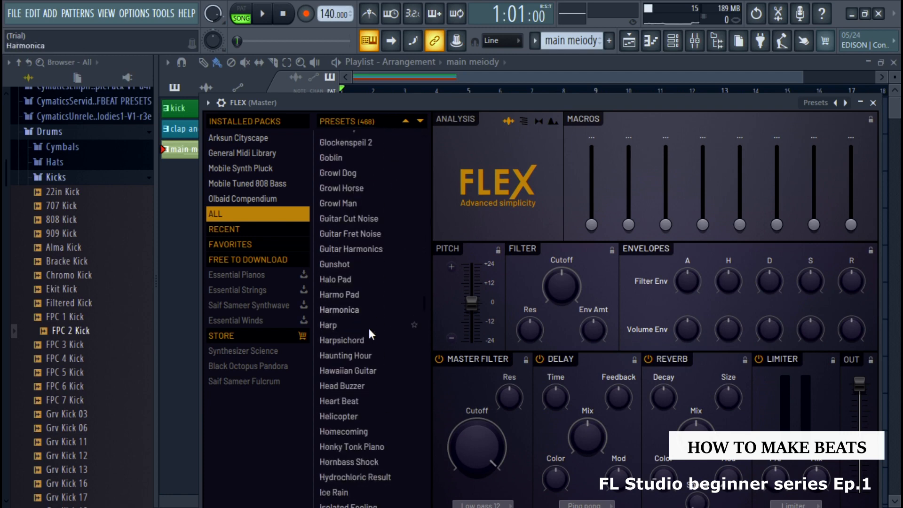
scroll(368, 329, down, 20)
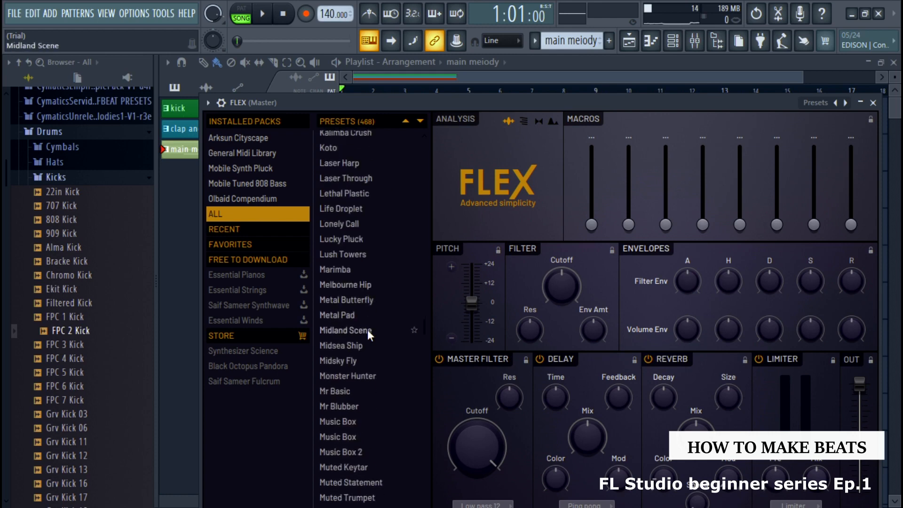
scroll(363, 399, down, 20)
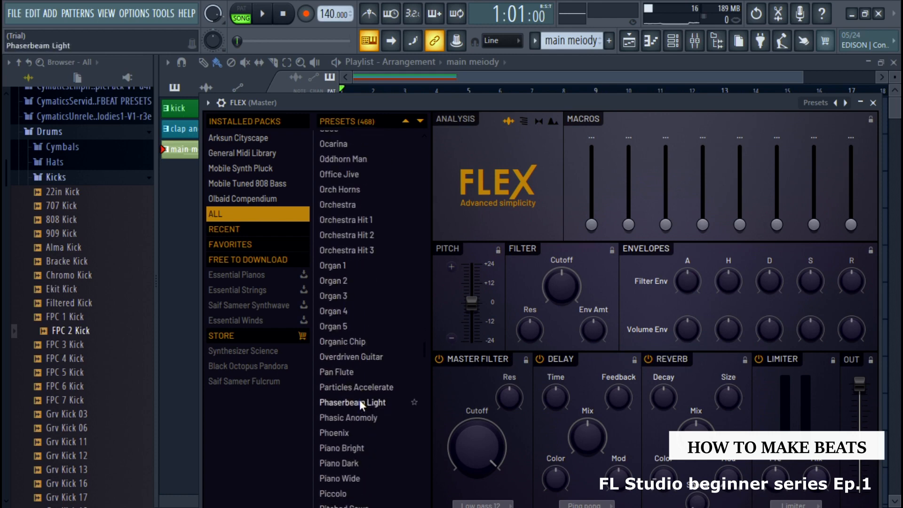
scroll(345, 303, down, 20)
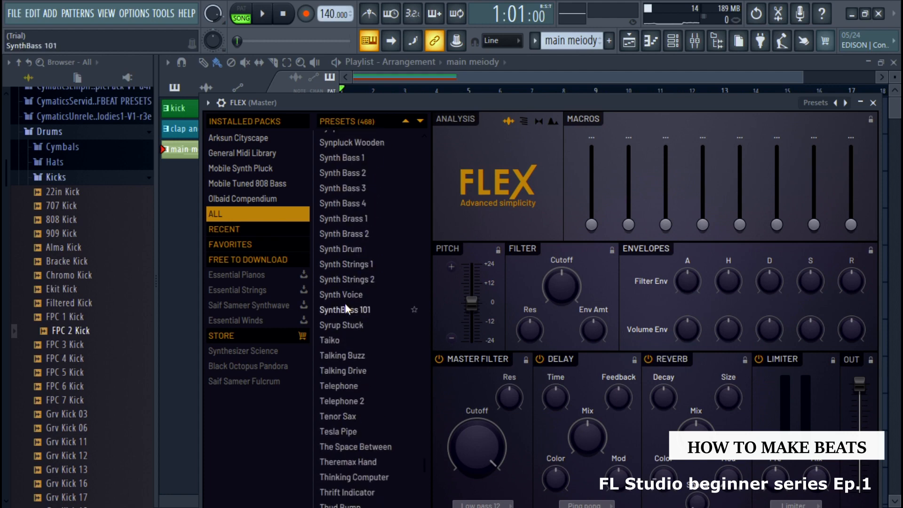
scroll(345, 303, down, 4)
scroll(345, 303, up, 5)
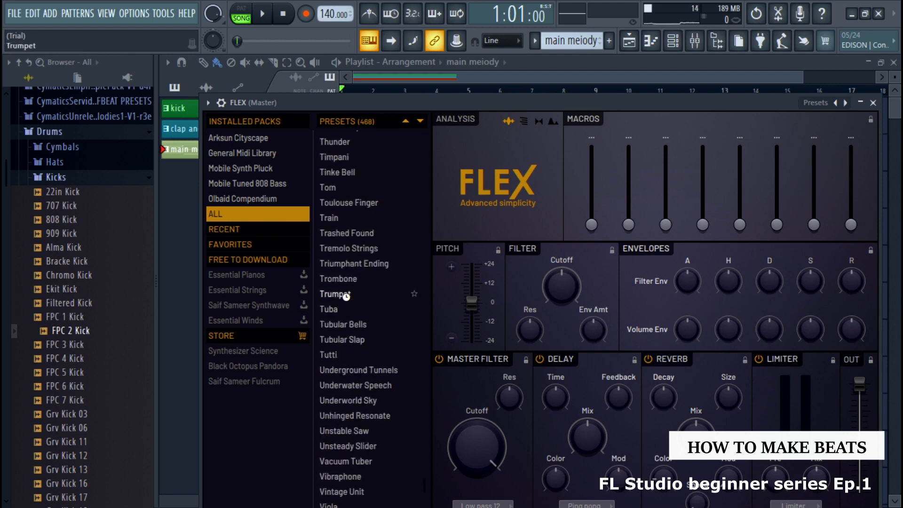
click(370, 294)
key(Escape)
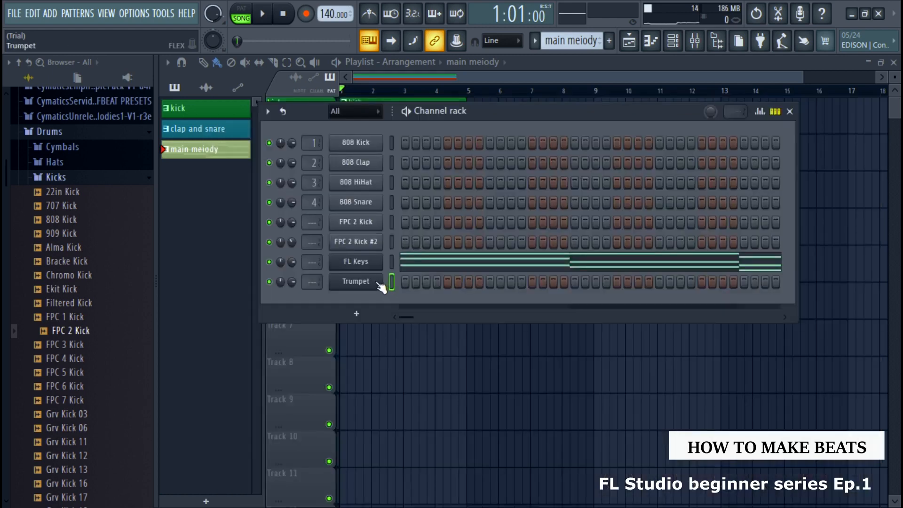
Open the Trumpet channel's Piano roll and draw short two-step notes across bars 1 to 4: G5-E5-G5, D5-F5, C5-D5, C5-A4.
right_click(378, 282)
click(412, 281)
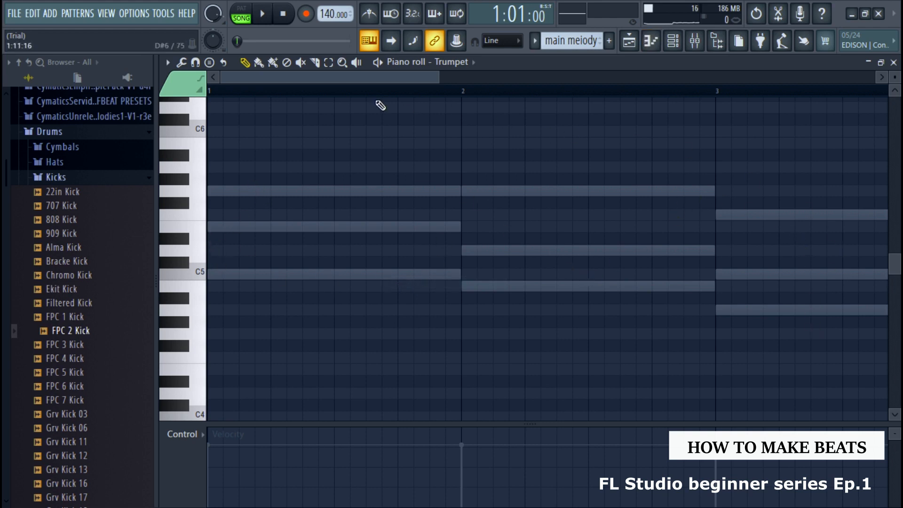
drag(442, 80, 675, 78)
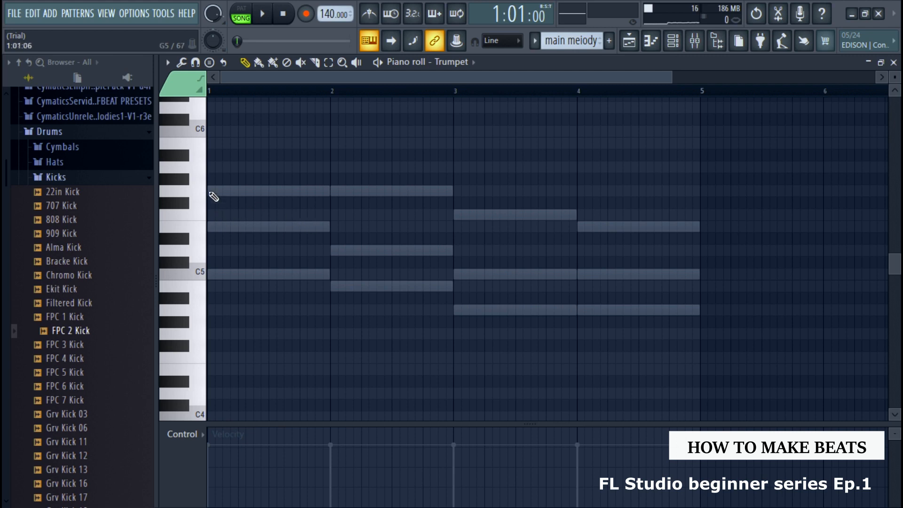
click(211, 191)
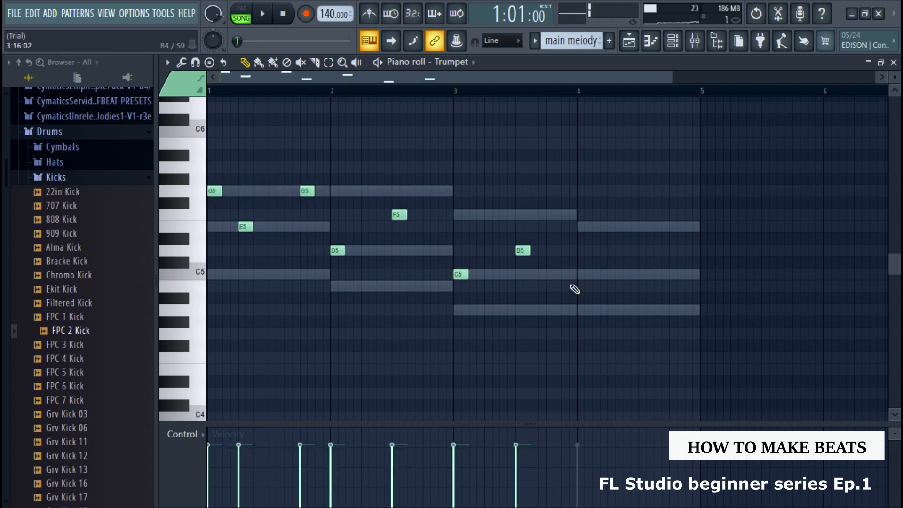
click(580, 274)
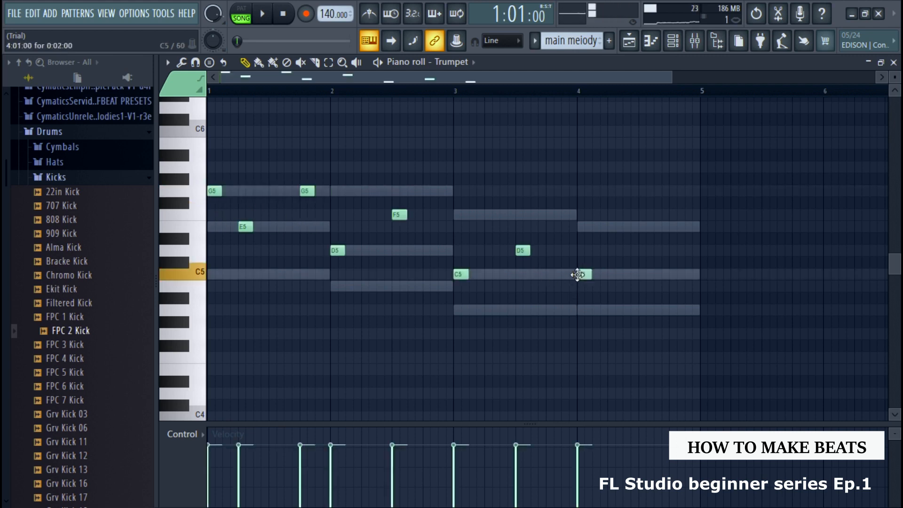
click(642, 309)
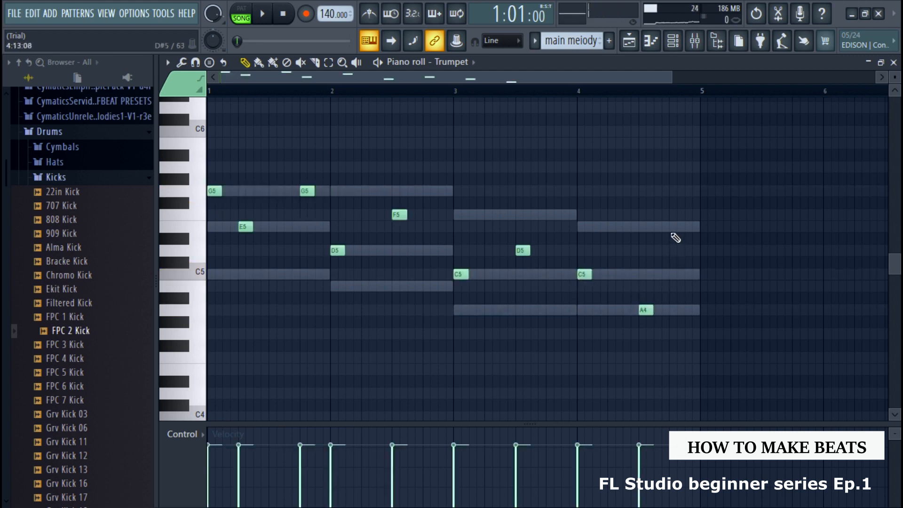
Add short Trumpet notes by ear during playback: E5 in bar 1, D5 in bar 2, F5 in bar 3, C5 and E5 in bar 4.
click(675, 227)
key(space)
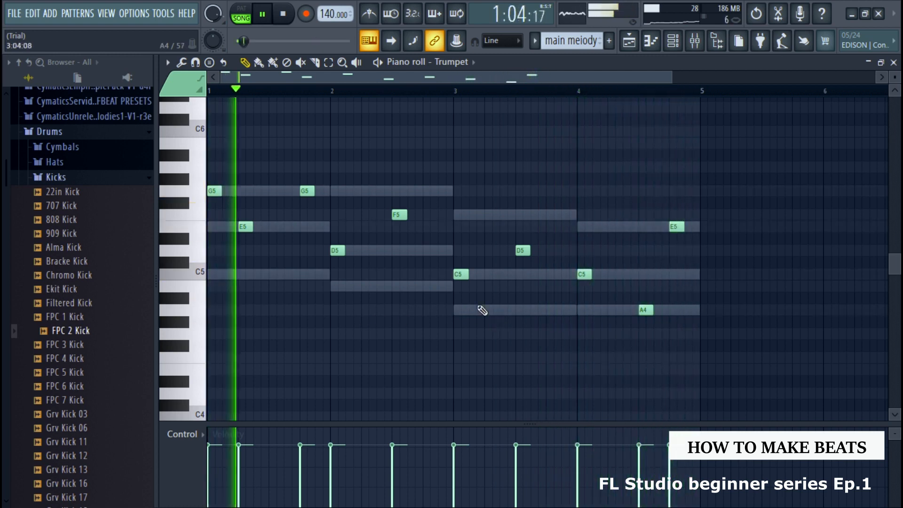
click(425, 250)
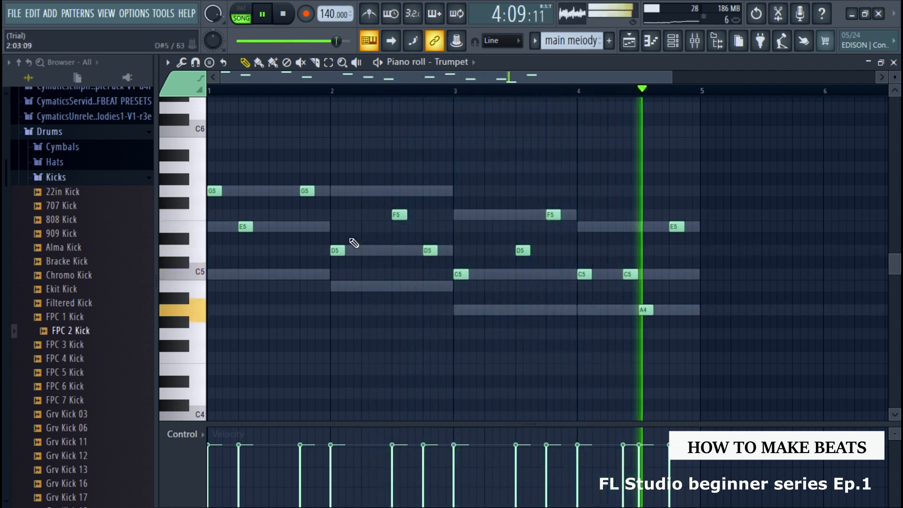
click(284, 226)
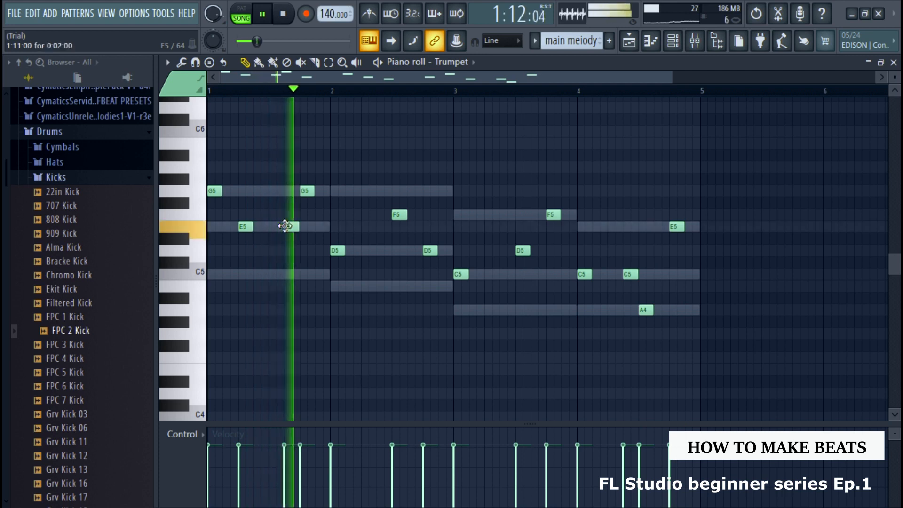
key(space)
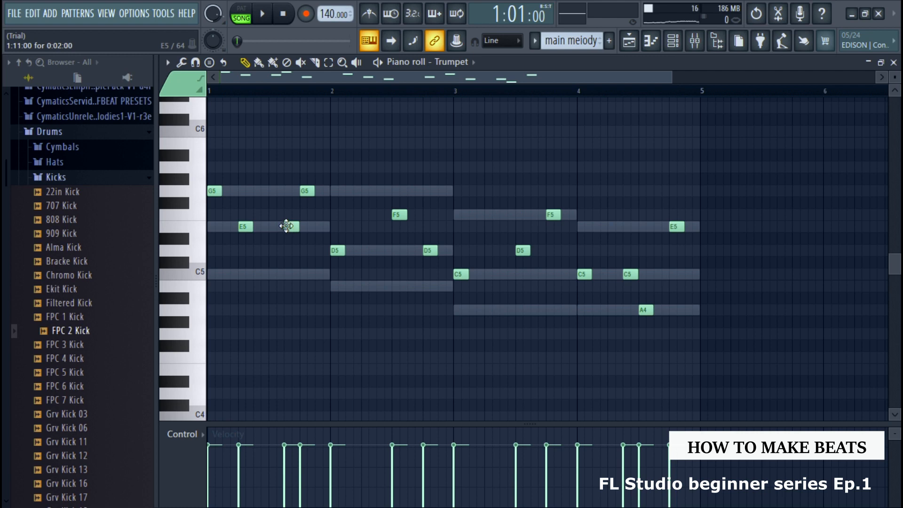
Add C5 in bar 1, G5, B4 and D5 in bar 2, A4 in bar 3, E5 and C5 in bar 4, and close the Piano roll.
key(space)
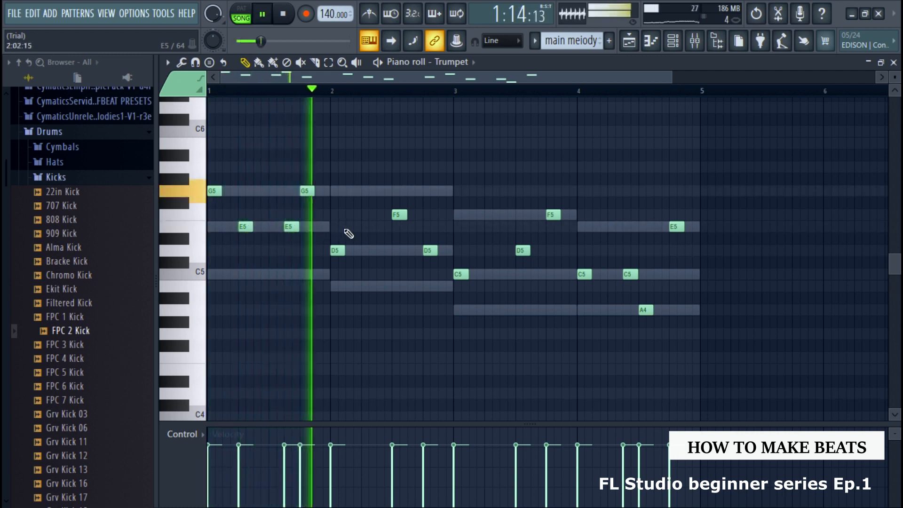
click(379, 285)
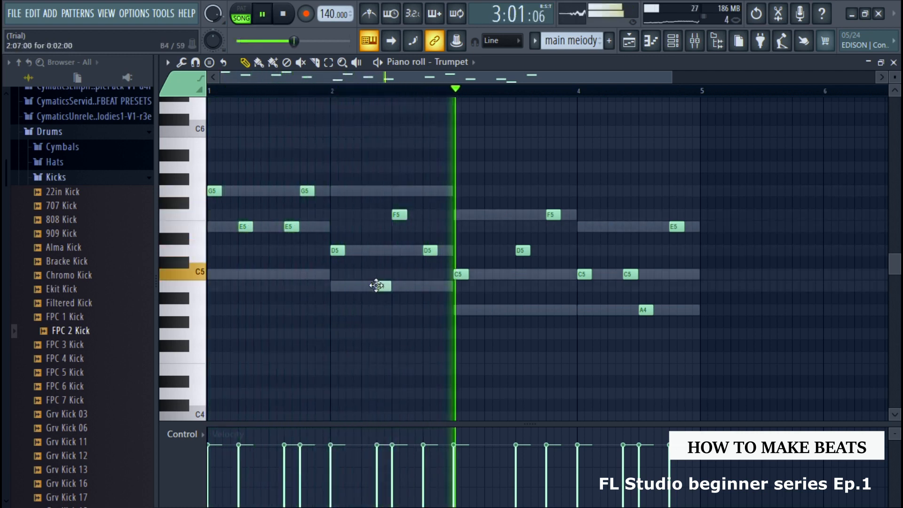
click(502, 310)
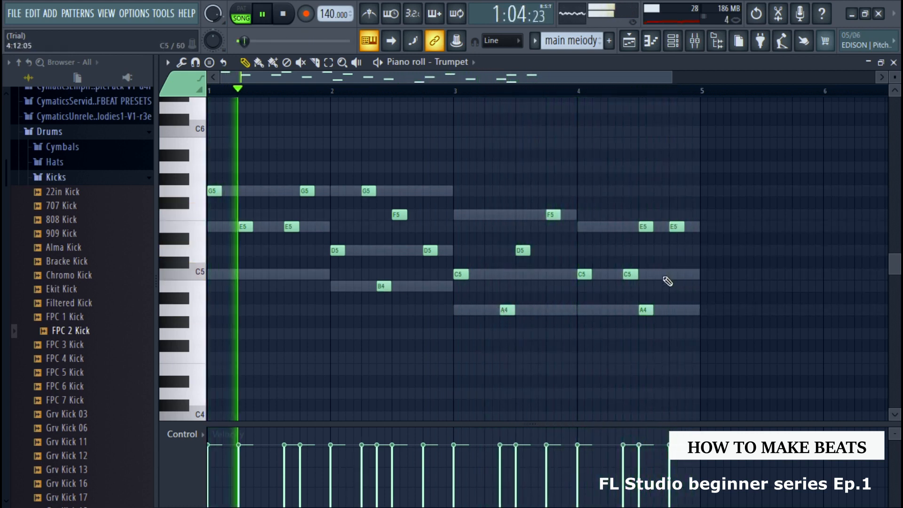
click(658, 275)
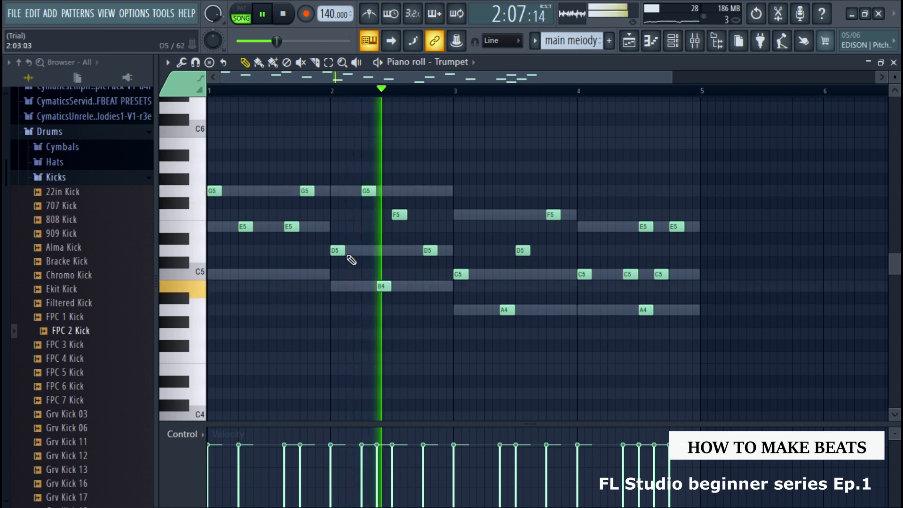
click(383, 251)
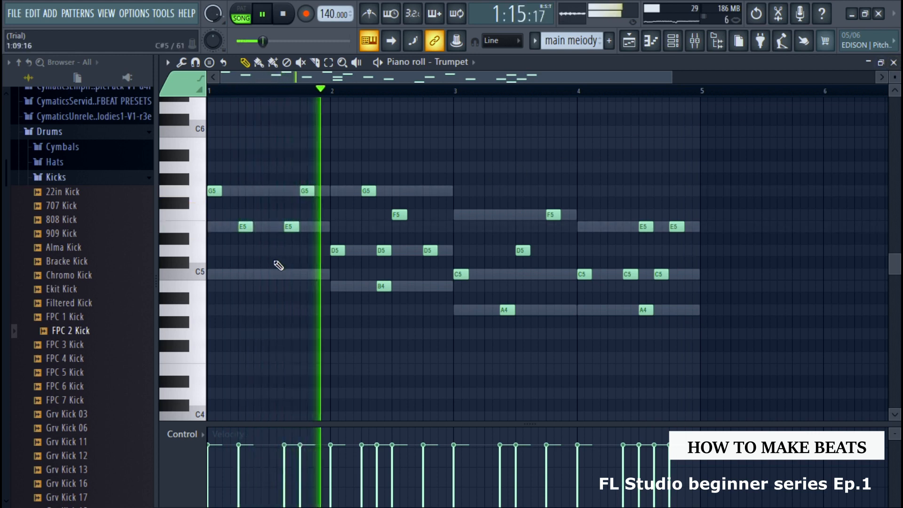
click(272, 275)
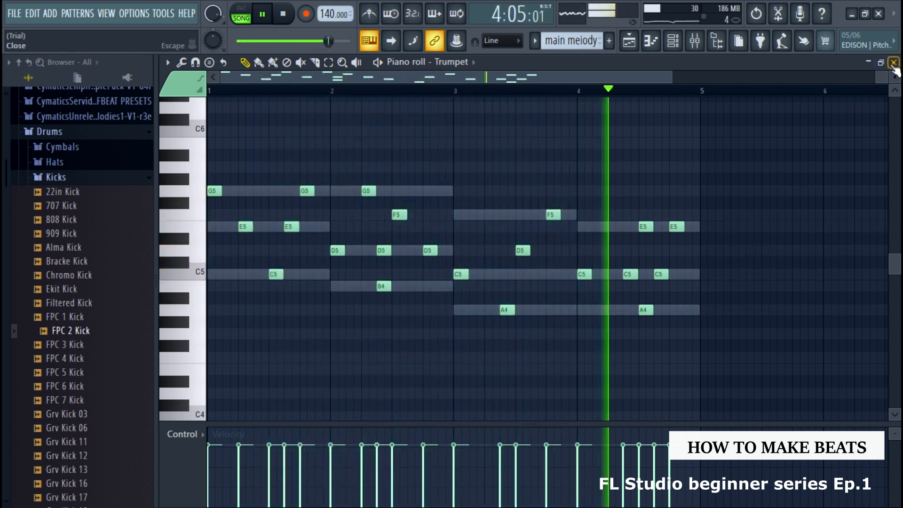
click(892, 63)
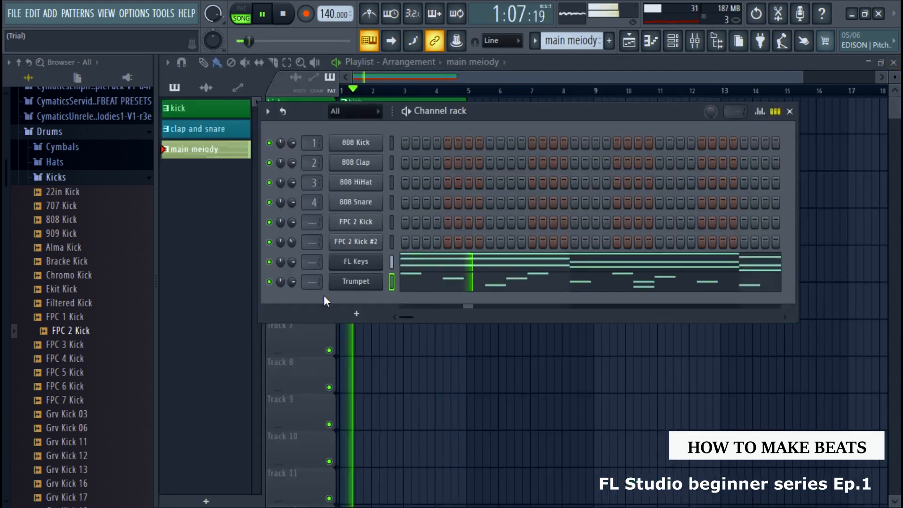
key(space)
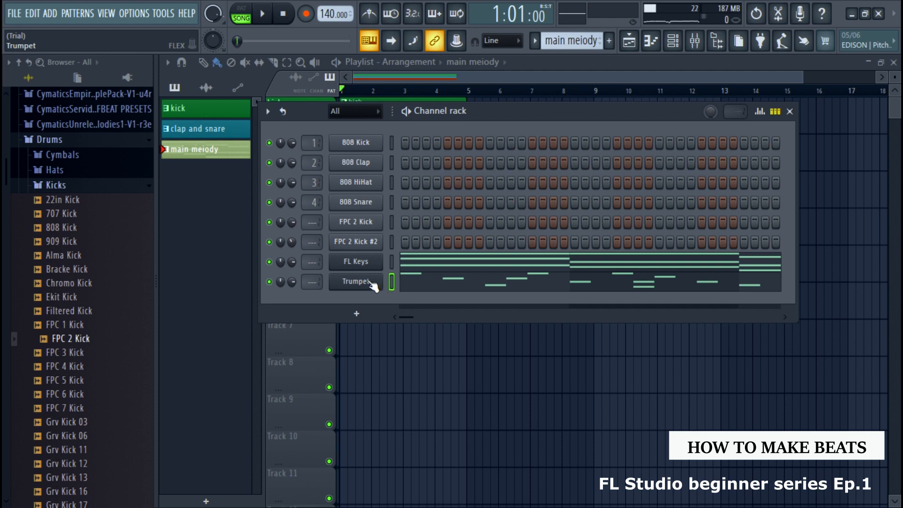
Create a new pattern named hi lead with a light blue colour and close the Channel rack.
click(610, 41)
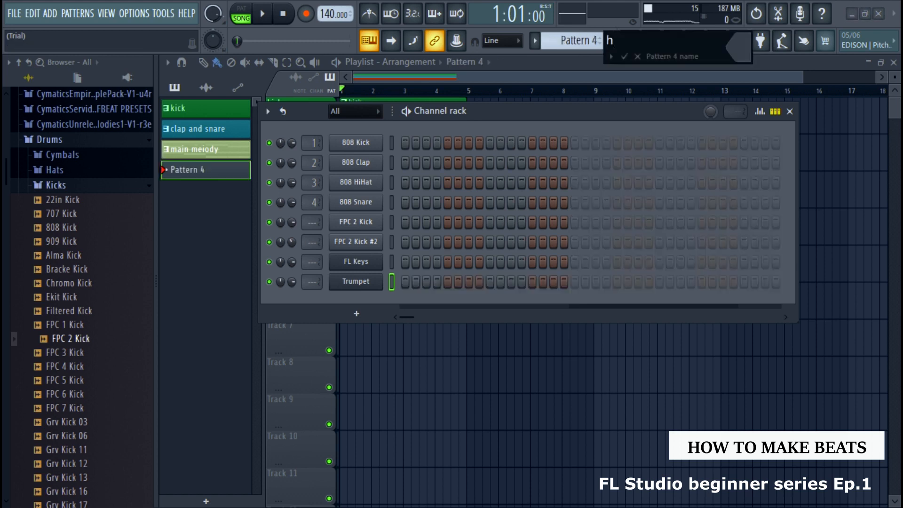
text(hi lead)
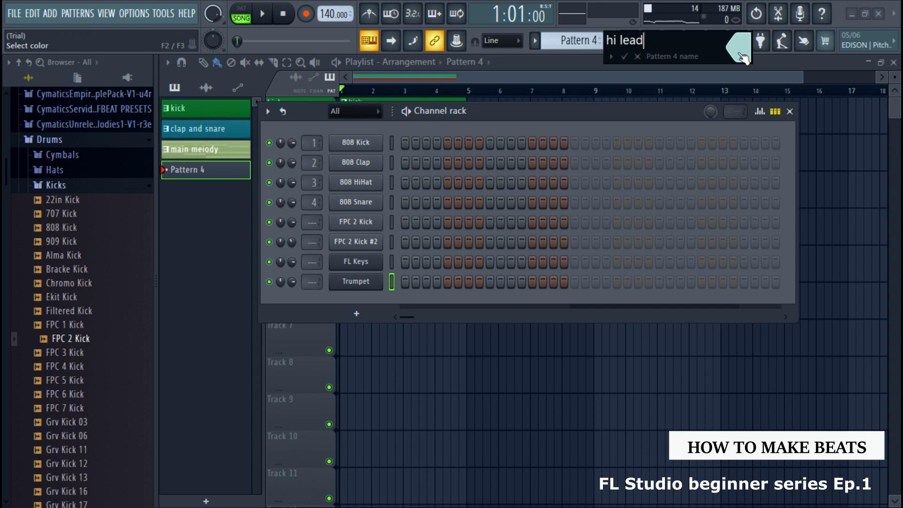
click(623, 56)
click(790, 111)
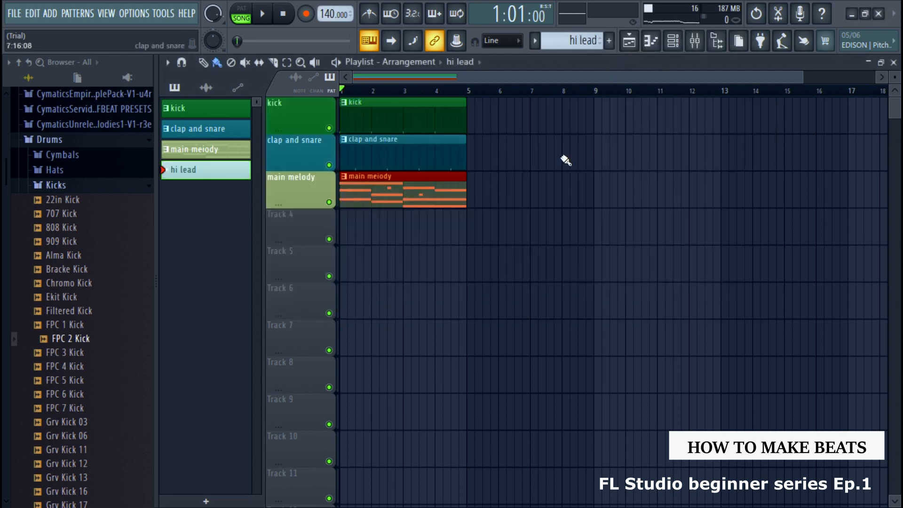
Place the hi lead pattern at bar 1 of Track 4, and name that track hi lead with the matching light blue colour.
click(341, 229)
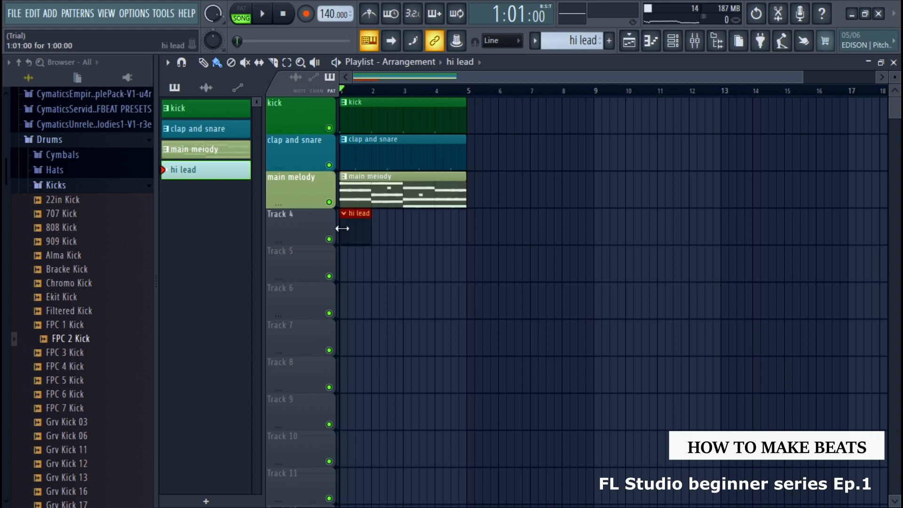
right_click(292, 231)
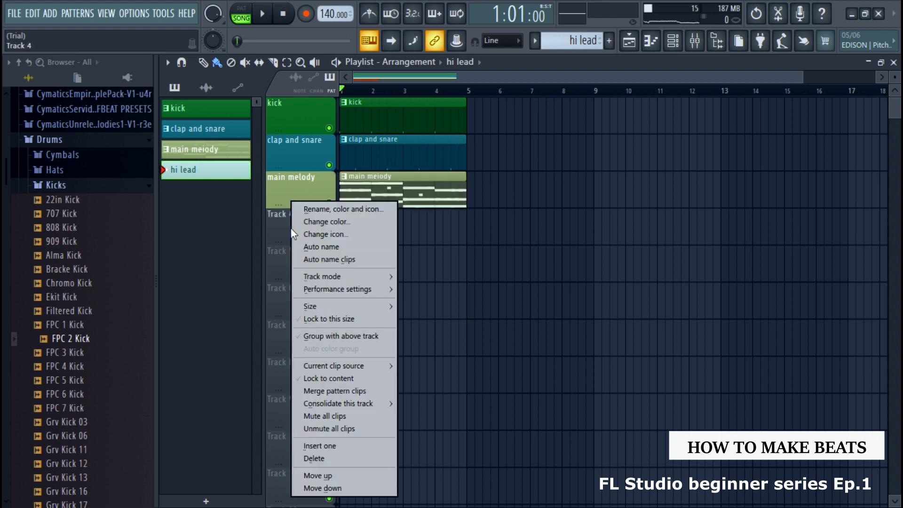
click(339, 210)
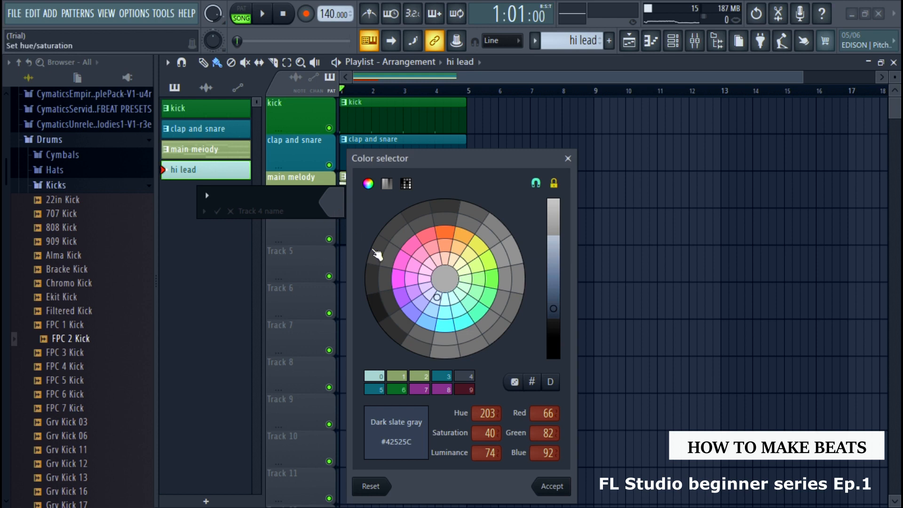
click(376, 376)
click(553, 484)
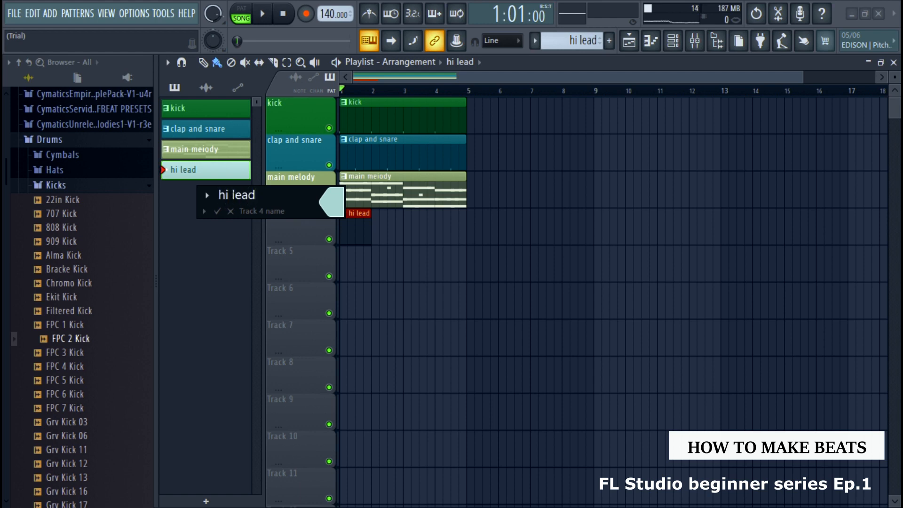
click(217, 211)
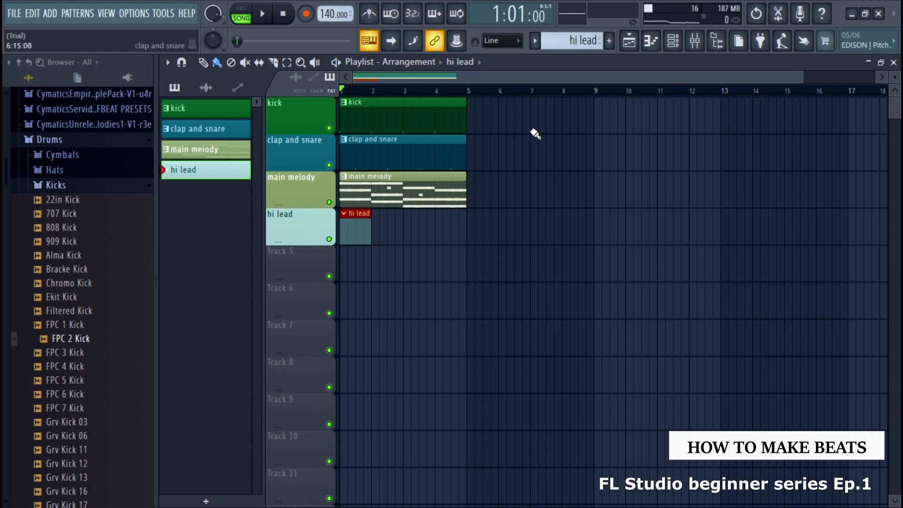
In the main melody pattern's Channel rack, rename the Trumpet channel to hi lead and recolour it Powder Blue (#B4D5C8).
click(536, 42)
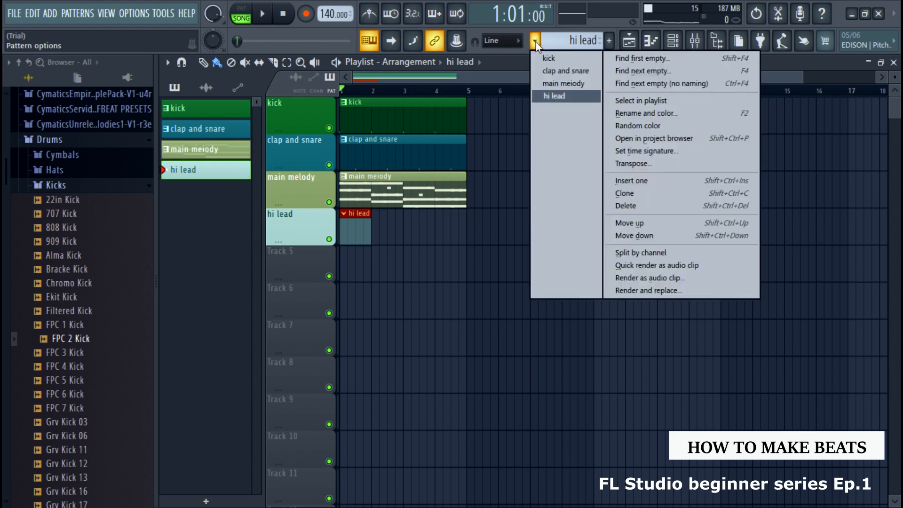
click(557, 82)
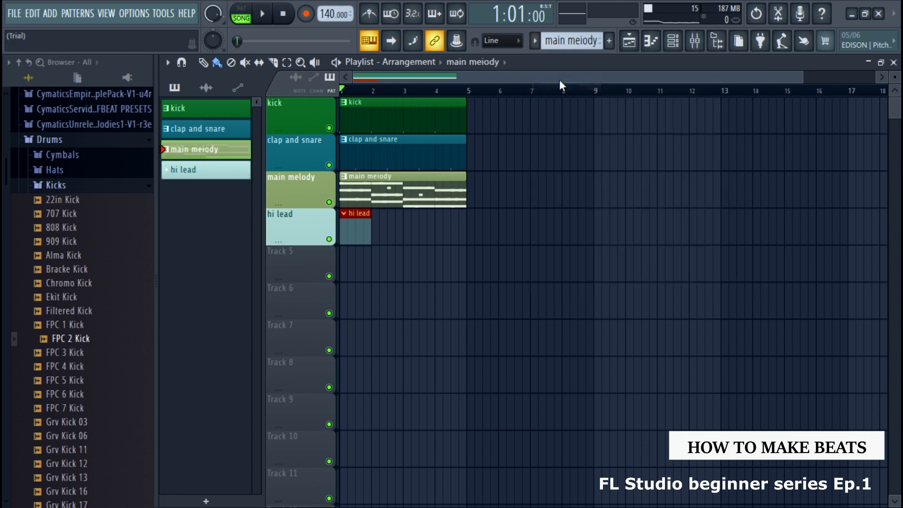
click(673, 43)
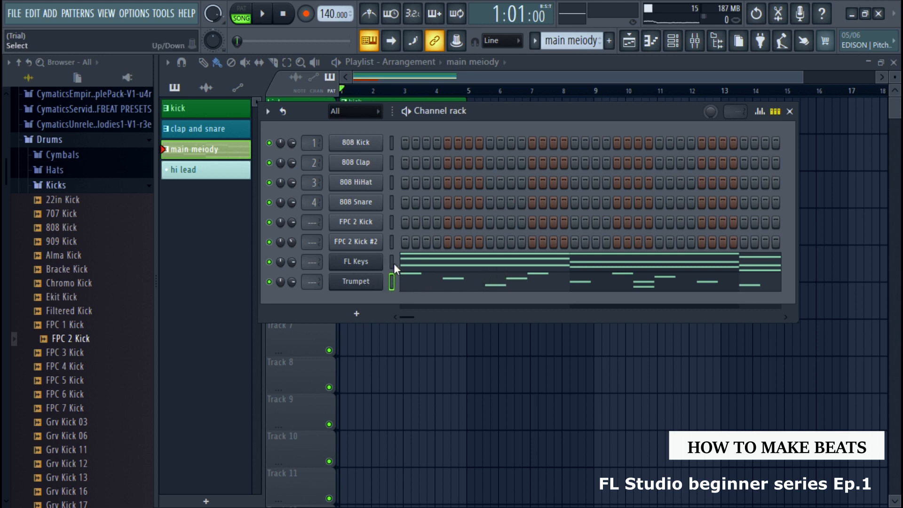
right_click(371, 281)
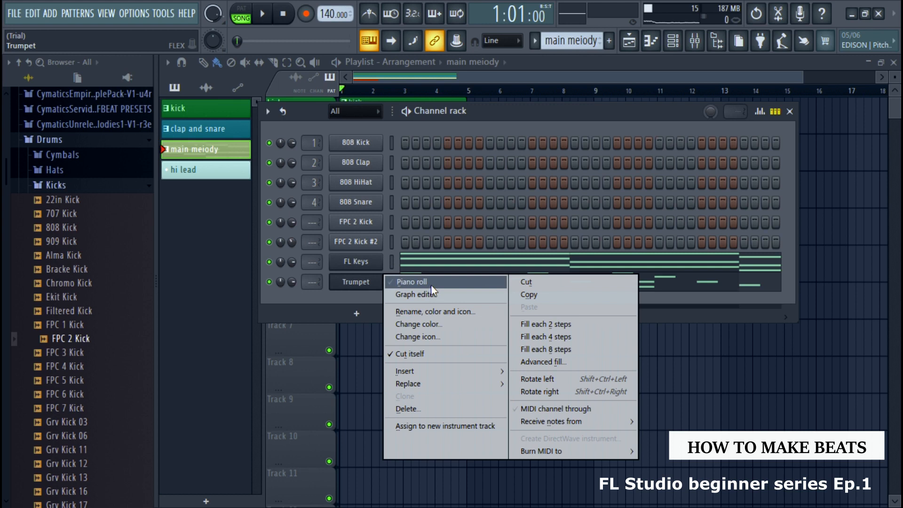
click(436, 311)
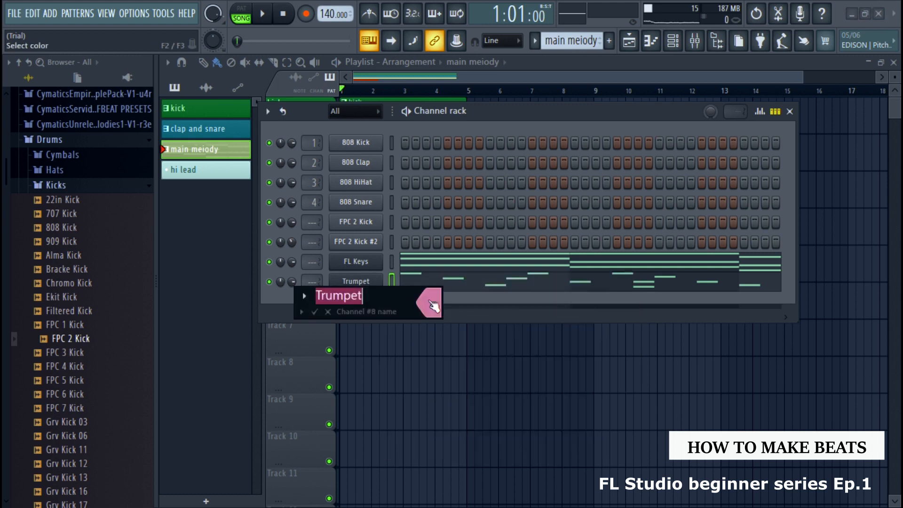
click(430, 303)
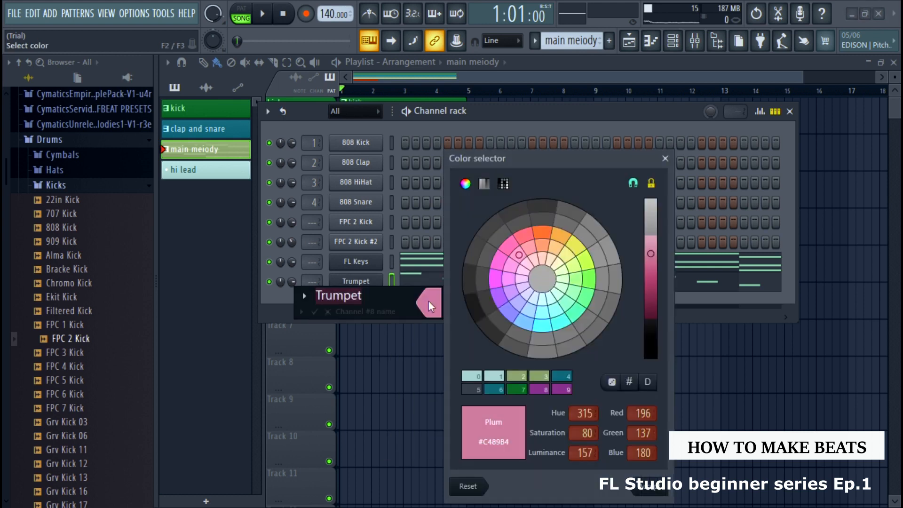
click(477, 377)
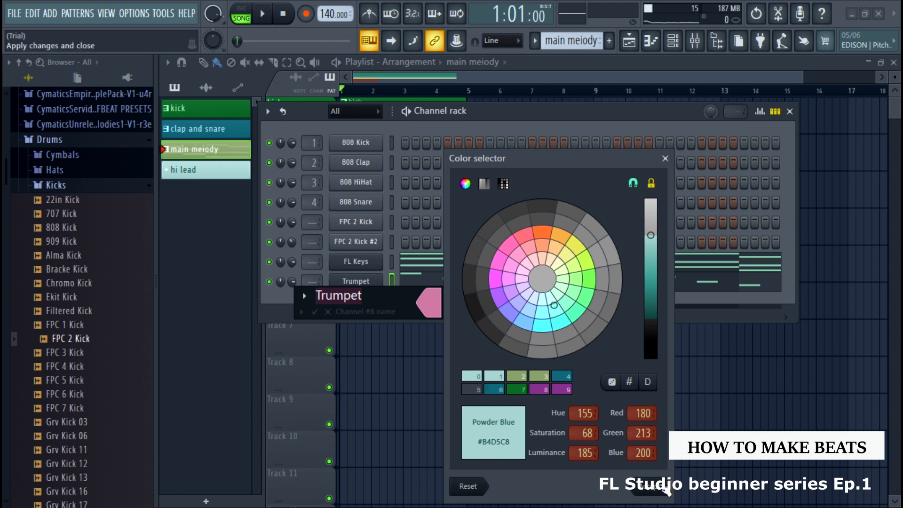
click(660, 488)
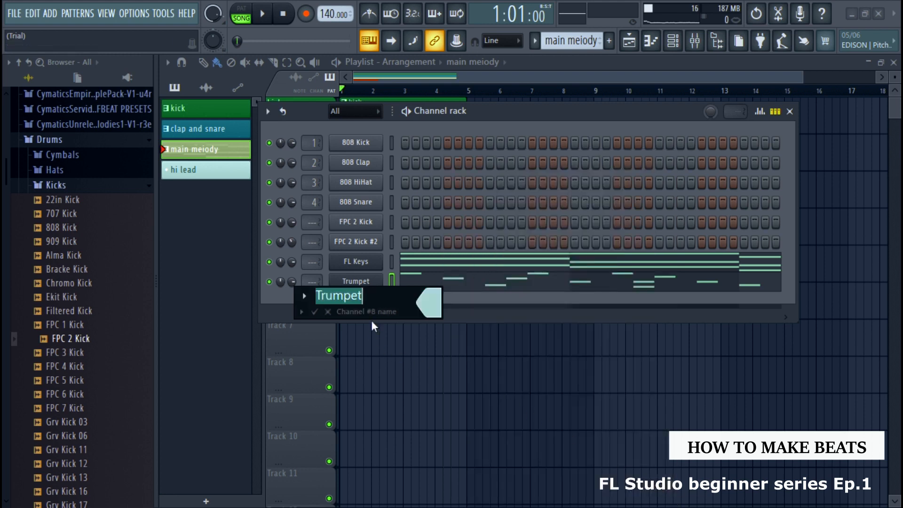
key(BackSpace)
text(hi lead)
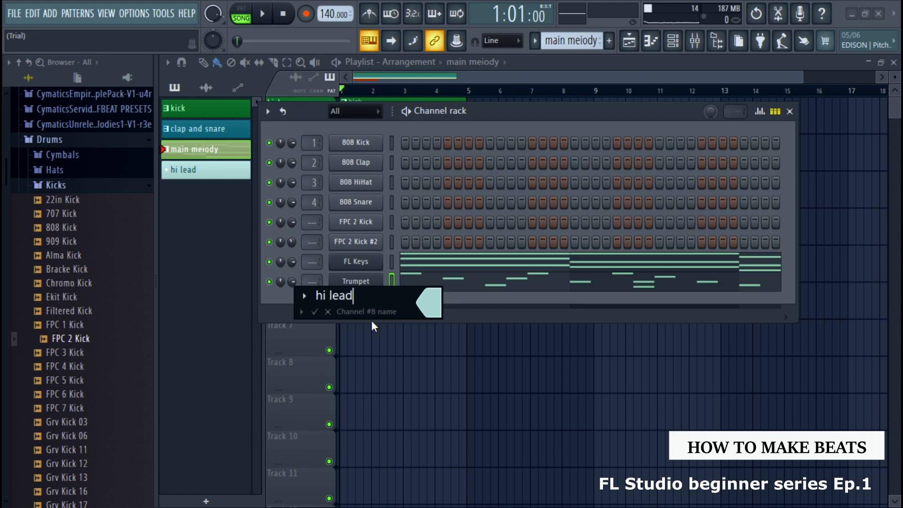
click(315, 311)
Move the hi lead channel's notes from the main melody pattern into the hi lead pattern, and play the Playlist arrangement.
right_click(378, 287)
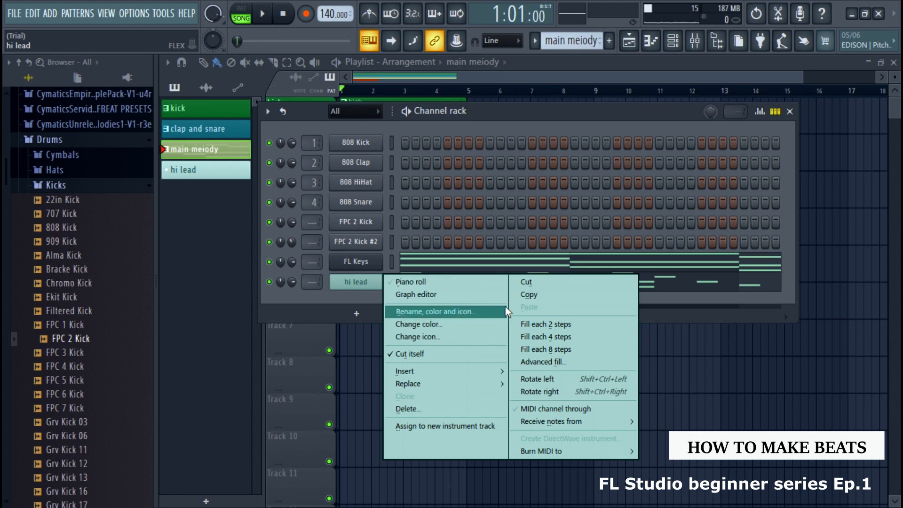
click(534, 283)
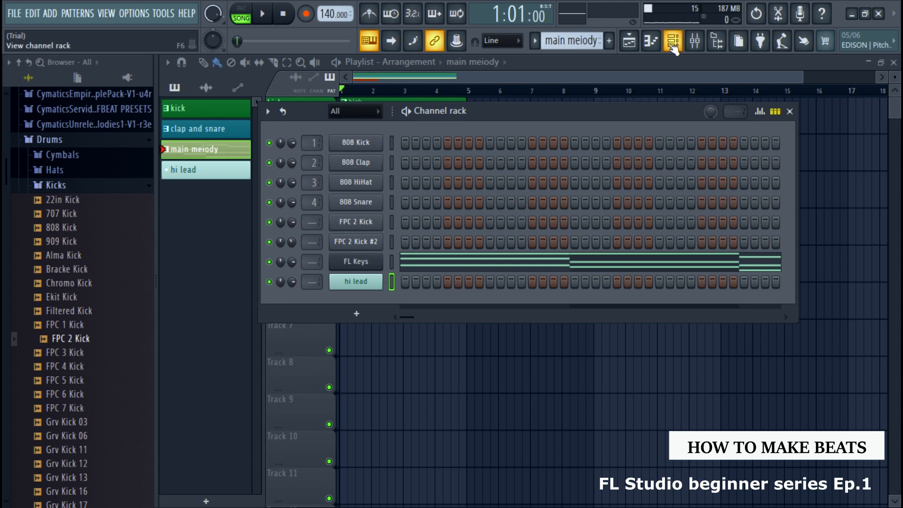
click(537, 42)
click(557, 92)
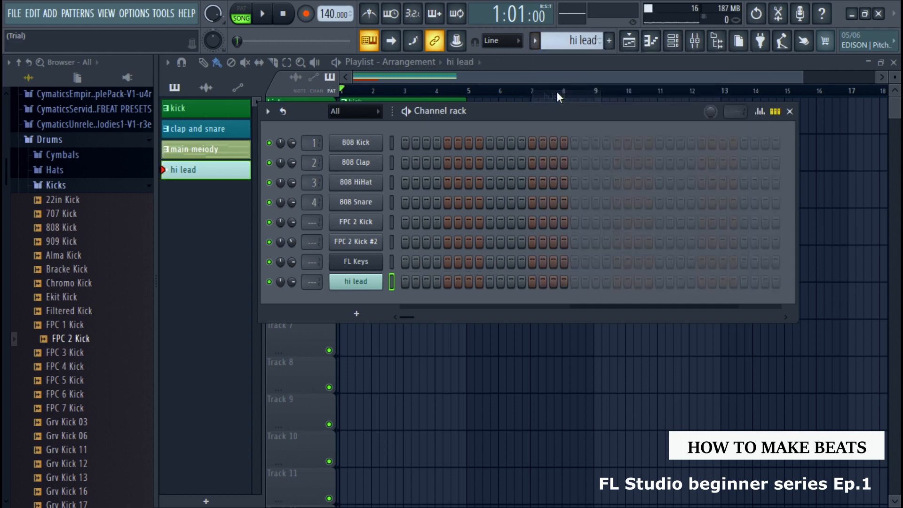
right_click(371, 281)
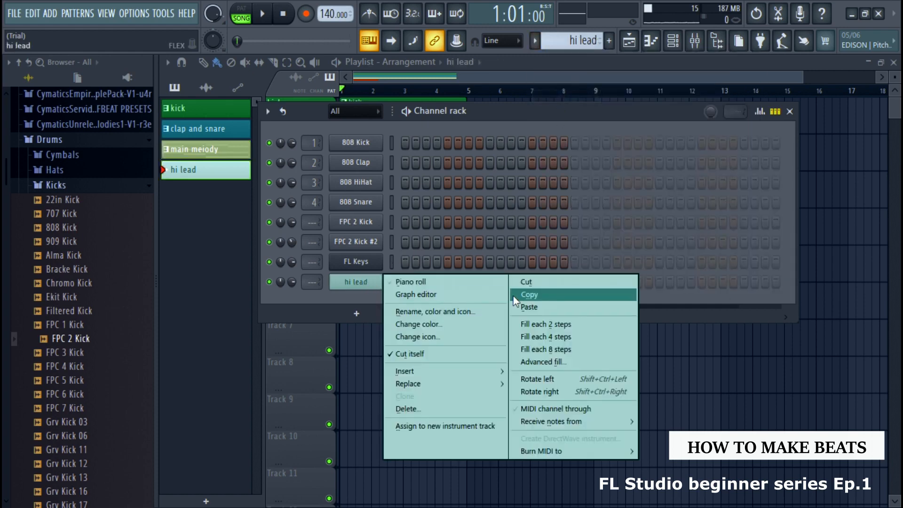
click(525, 306)
key(F6)
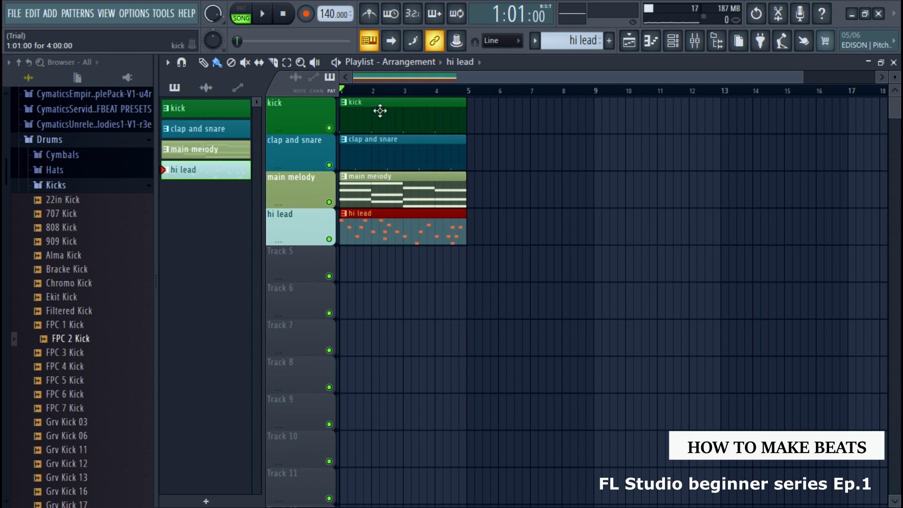
key(space)
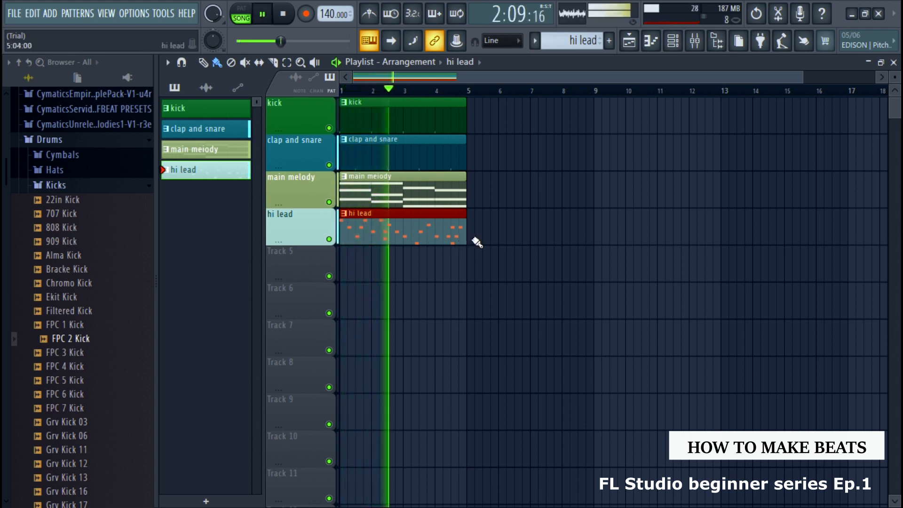
Stop playback and load the hh1 sample from the 2030 hihat folder into a new channel of the Channel rack.
key(space)
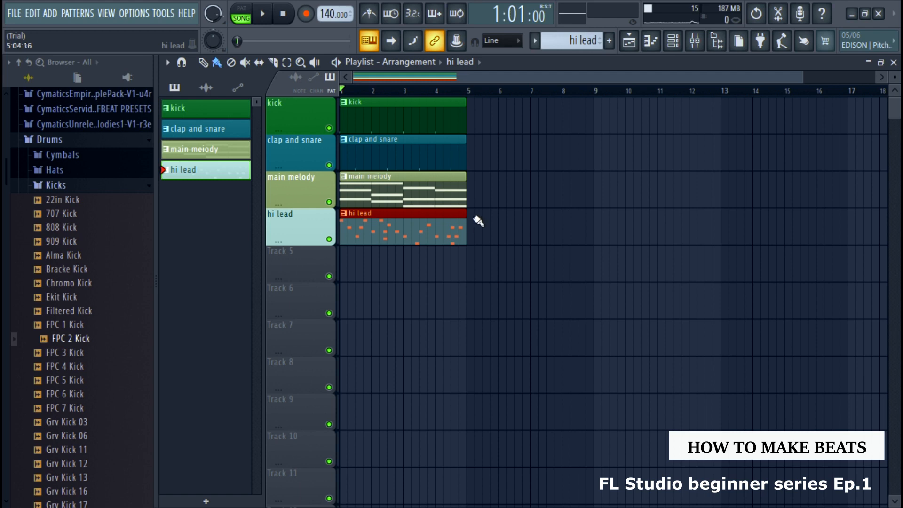
click(695, 41)
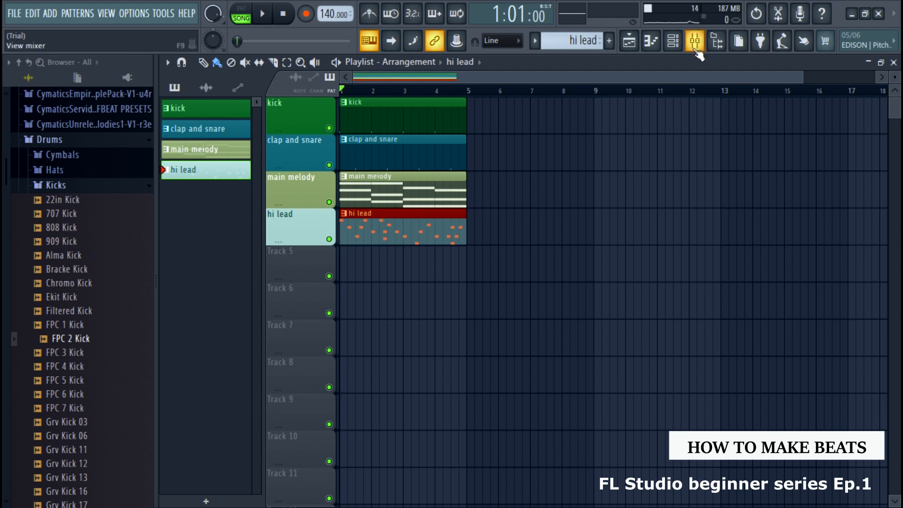
click(678, 50)
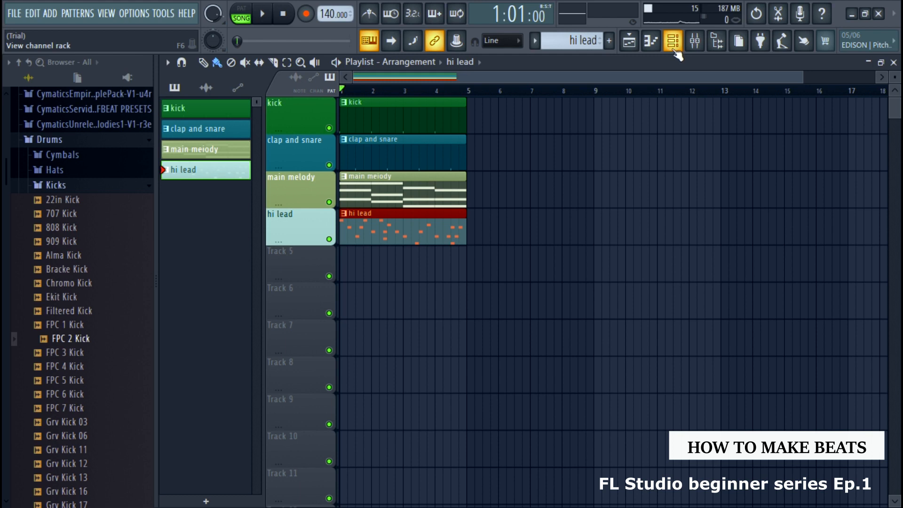
click(675, 50)
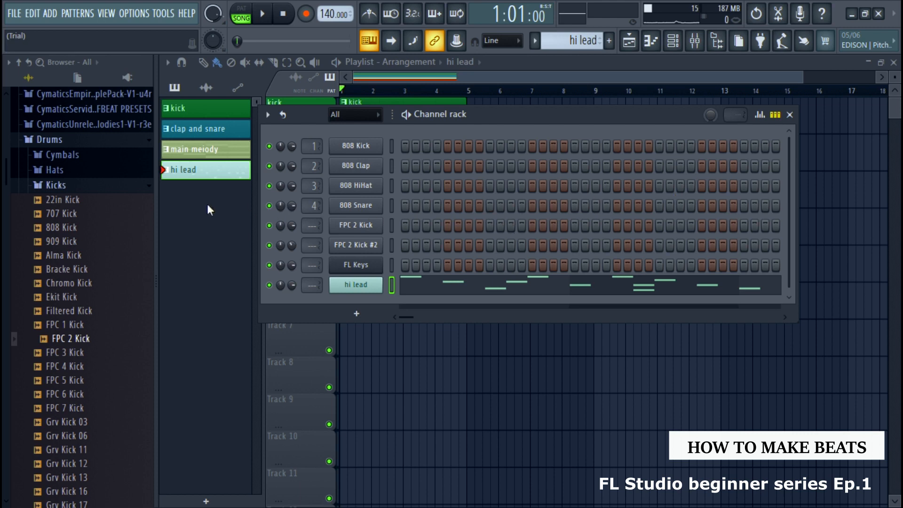
click(78, 170)
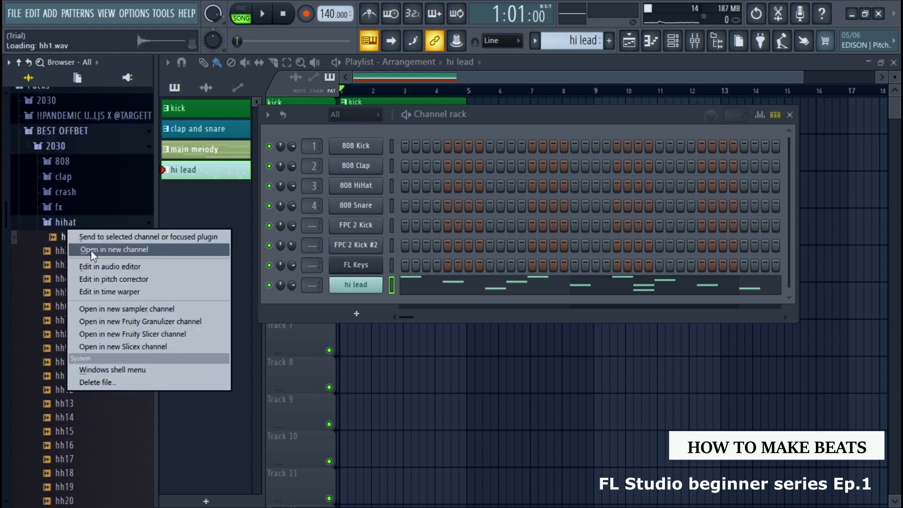
right_click(55, 239)
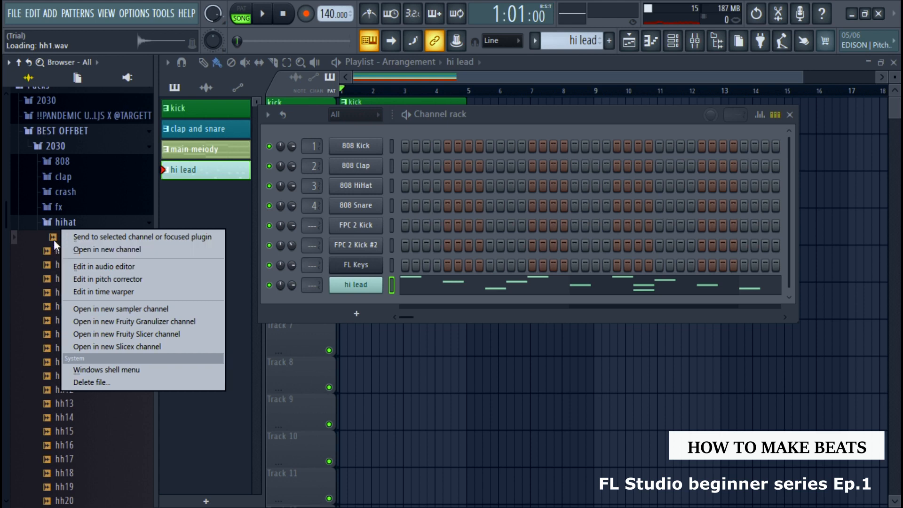
click(84, 247)
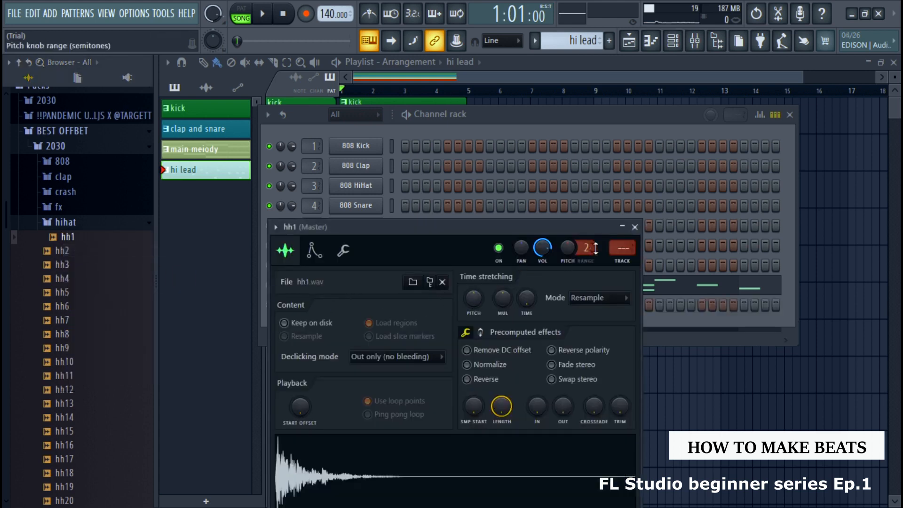
click(635, 227)
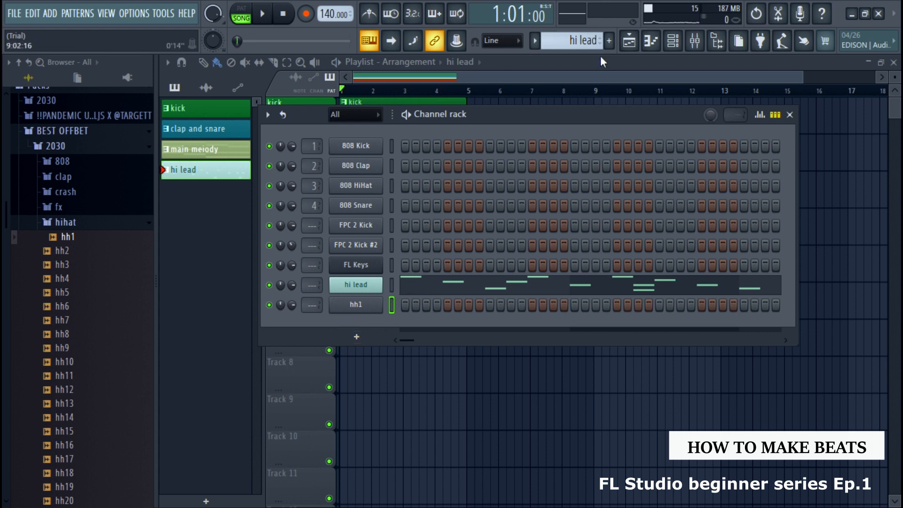
Close the Channel rack and create a new pattern named h h with a dark blue colour.
click(790, 115)
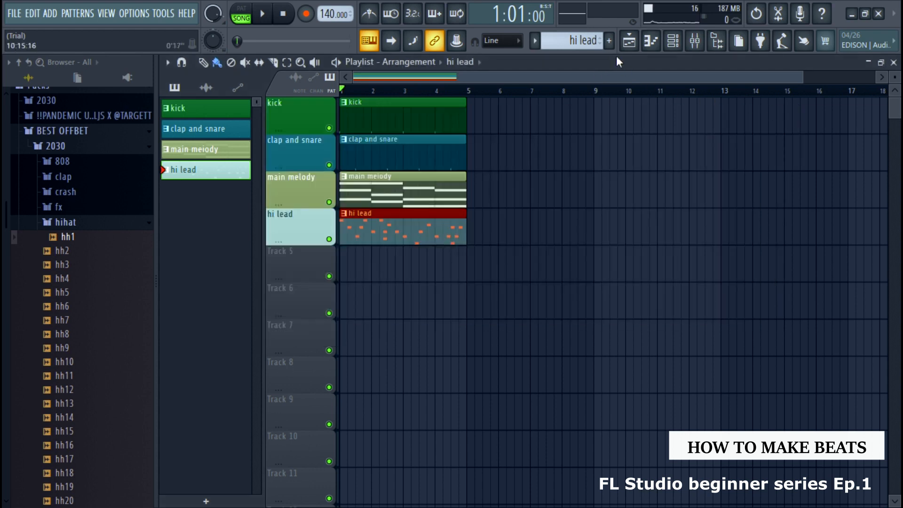
click(609, 40)
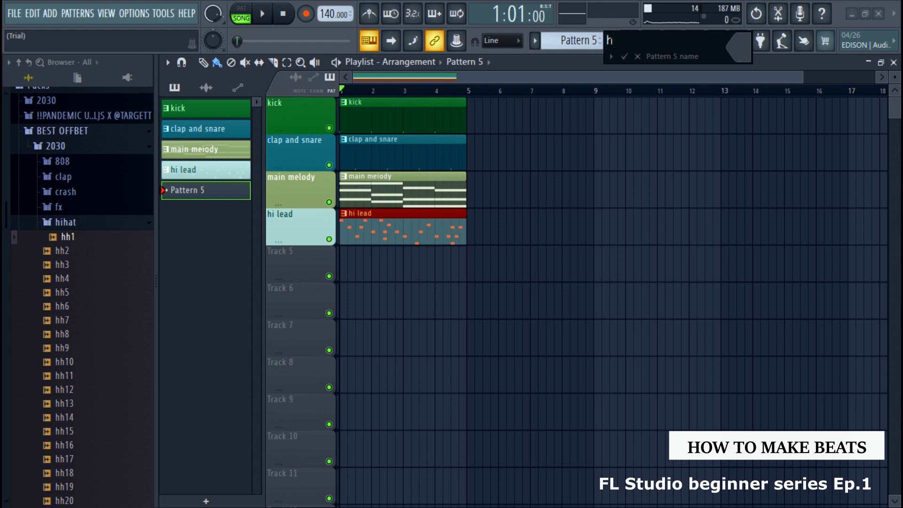
text(h)
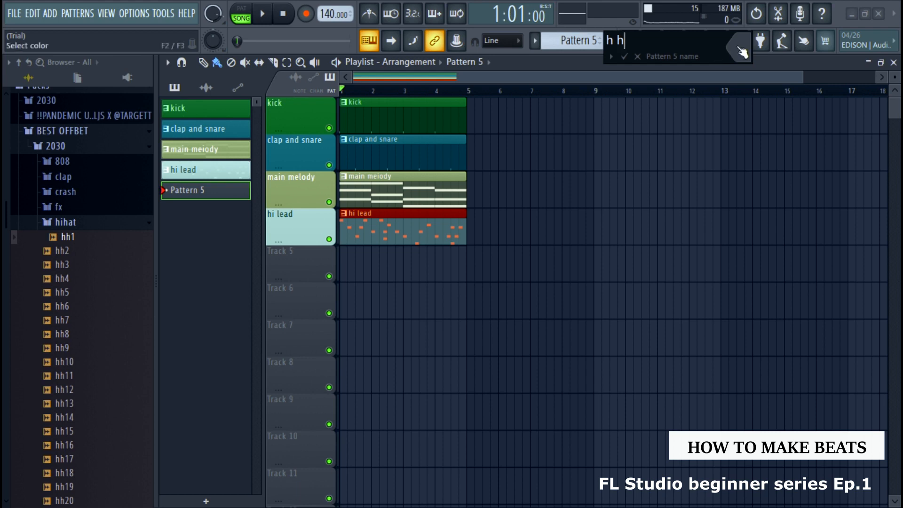
click(635, 66)
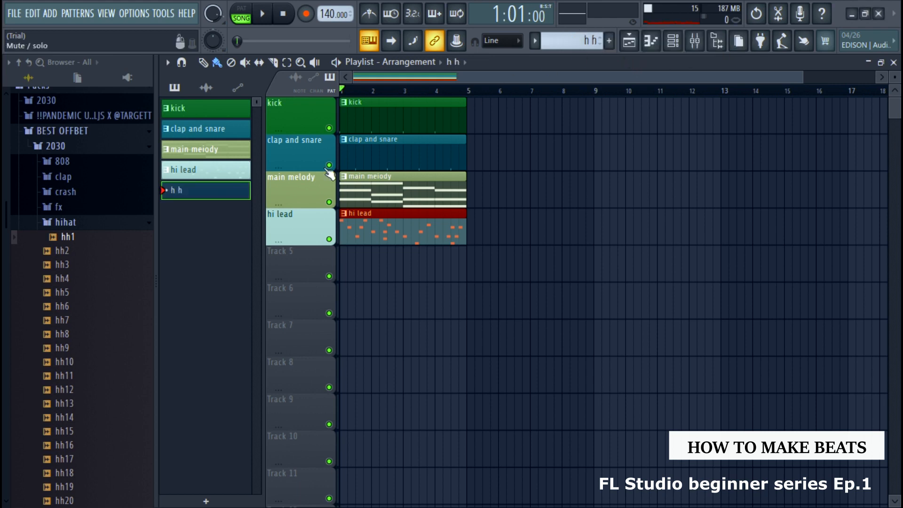
Name Track 5 hh with the matching dark blue colour, and place the h h pattern on it at bar 1.
right_click(316, 264)
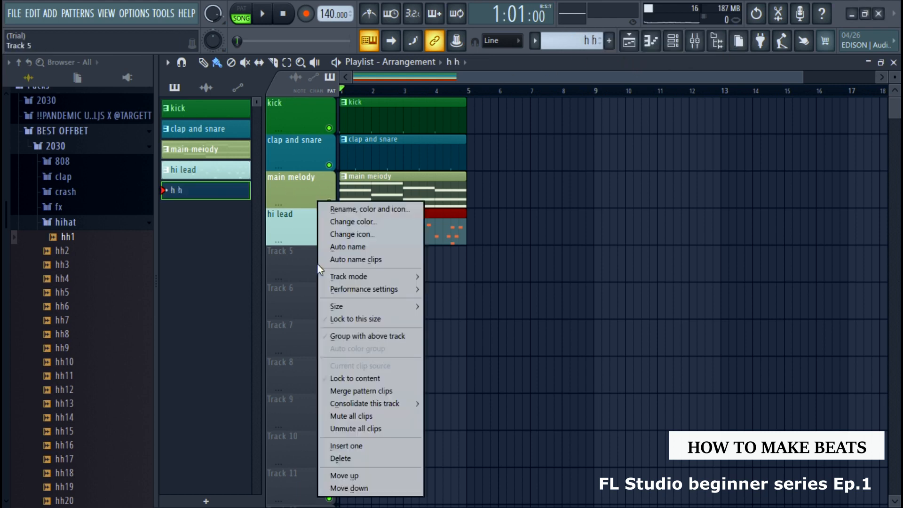
click(360, 210)
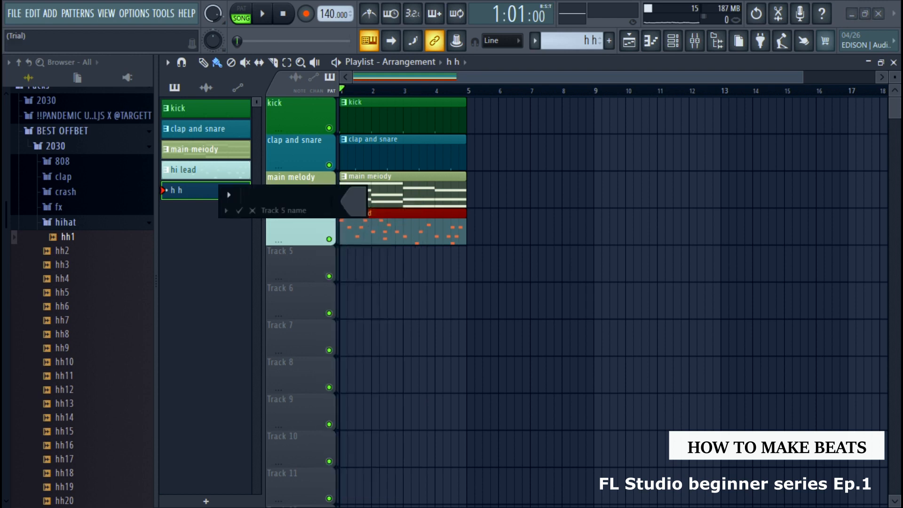
click(353, 205)
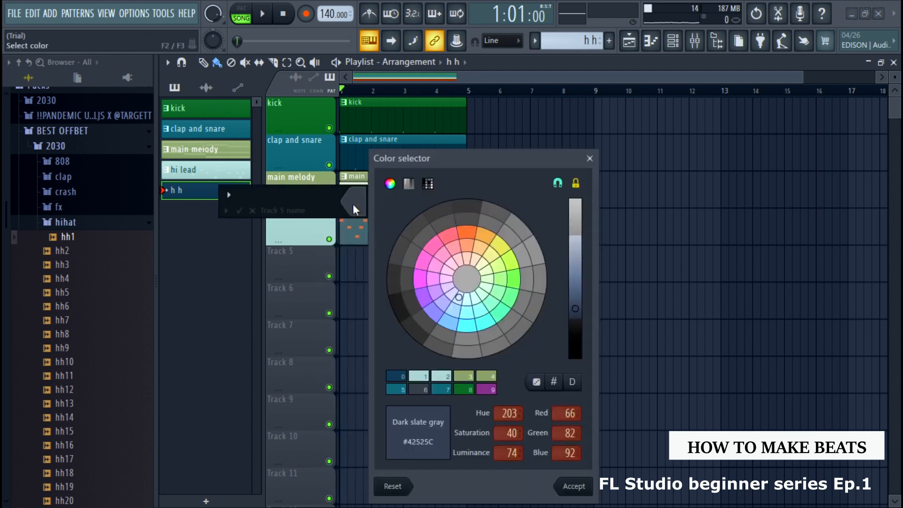
click(403, 375)
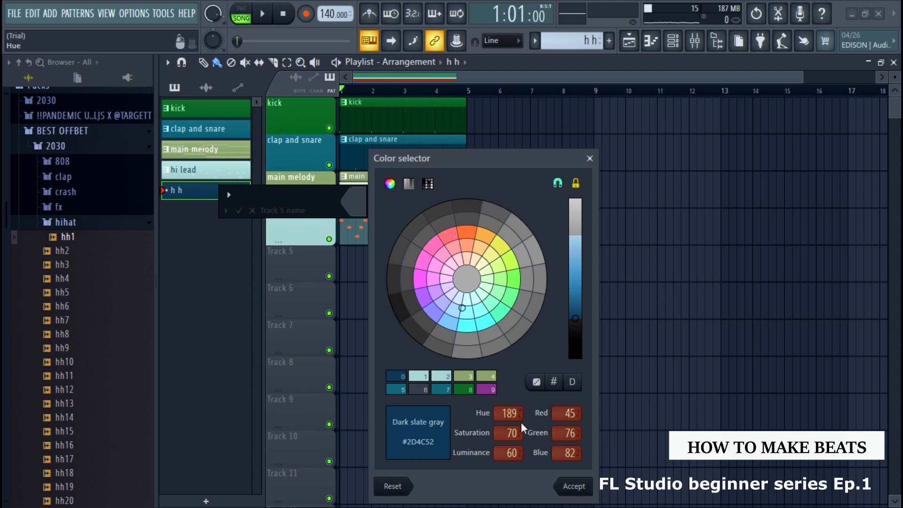
click(583, 486)
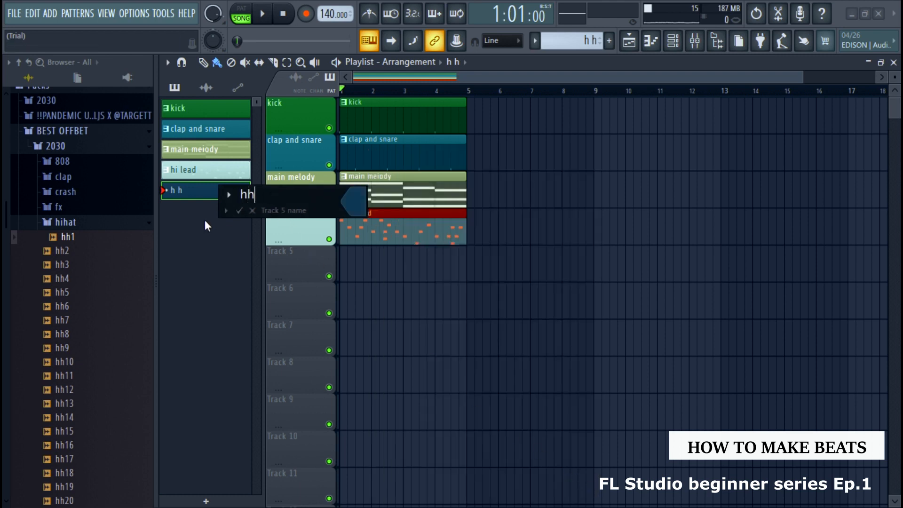
click(239, 210)
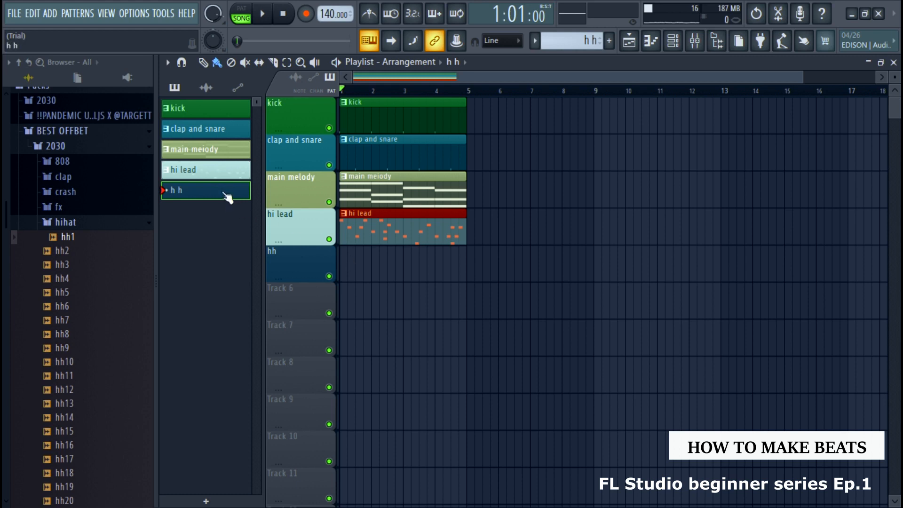
click(351, 266)
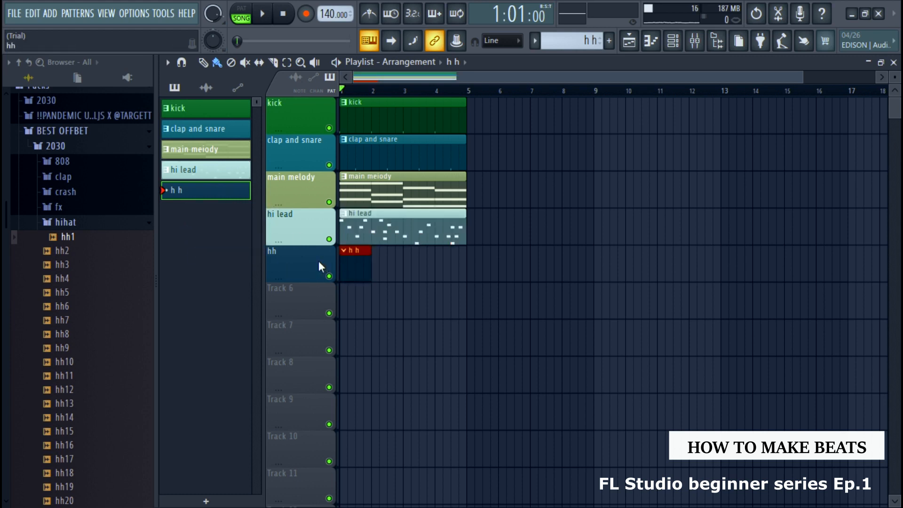
In the h h pattern's Channel rack, fill the hh1 channel with a hit on each 2 steps.
click(673, 42)
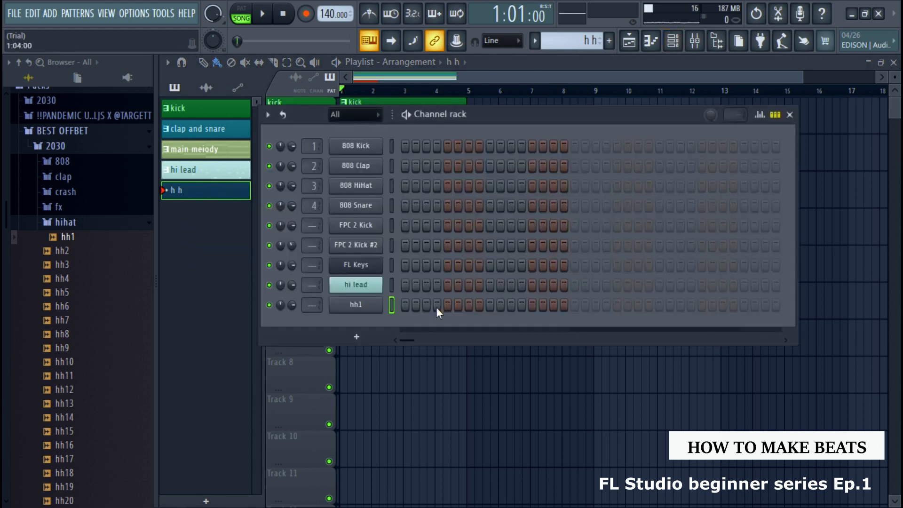
click(405, 305)
mouse_move(567, 315)
mouse_down()
mouse_move(750, 324)
mouse_move(382, 291)
mouse_up()
right_click(375, 306)
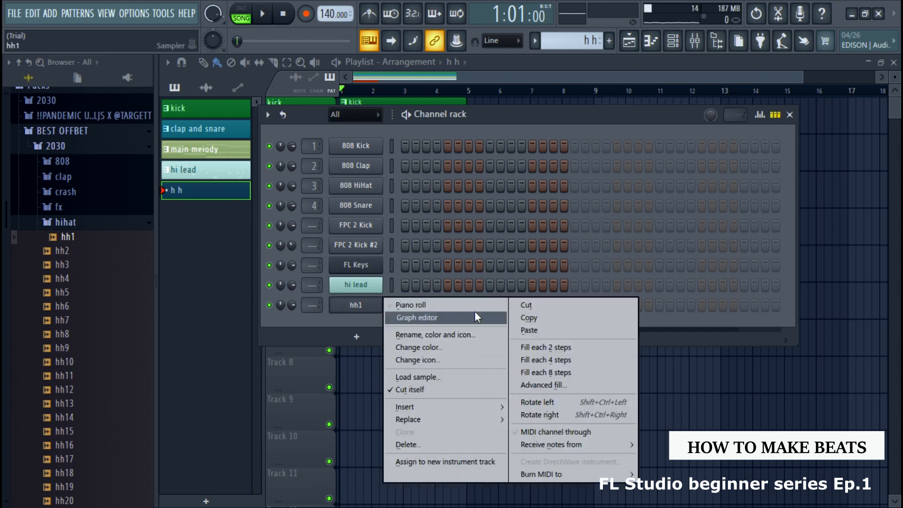
click(563, 349)
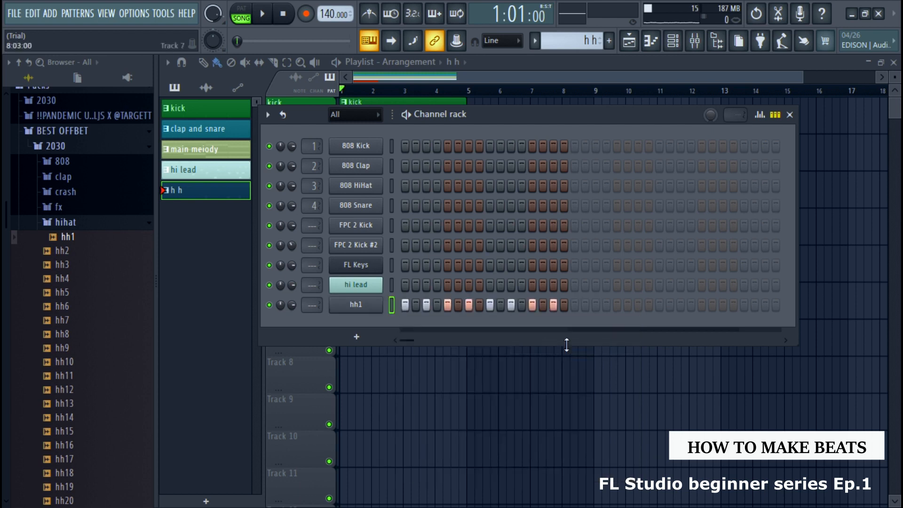
Extend the hh1 channel's fill on each 2 steps until the h h pattern covers four bars, and play the Playlist arrangement.
click(574, 305)
click(743, 305)
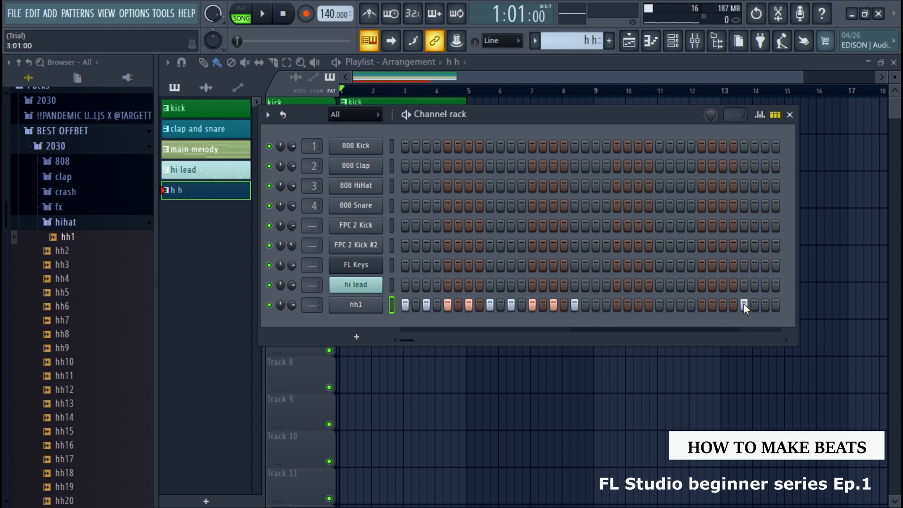
right_click(368, 304)
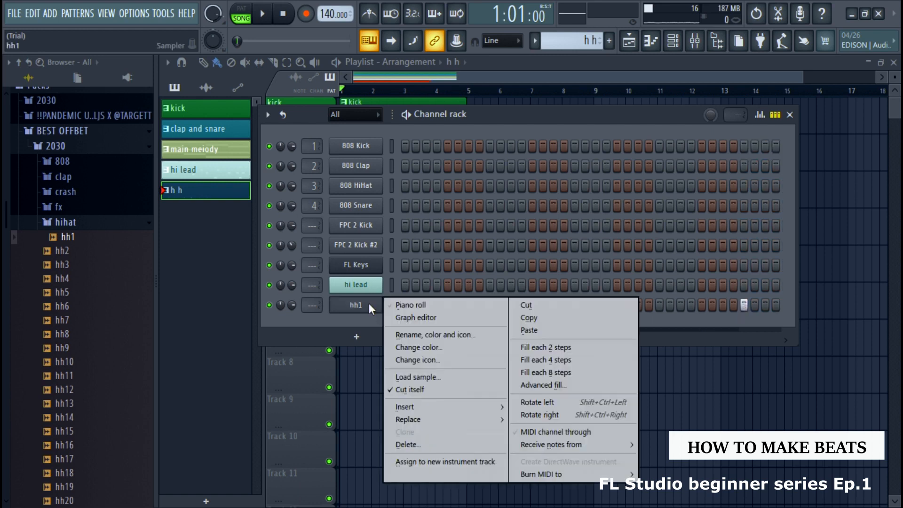
click(536, 347)
drag(405, 339, 419, 339)
drag(518, 117, 461, 182)
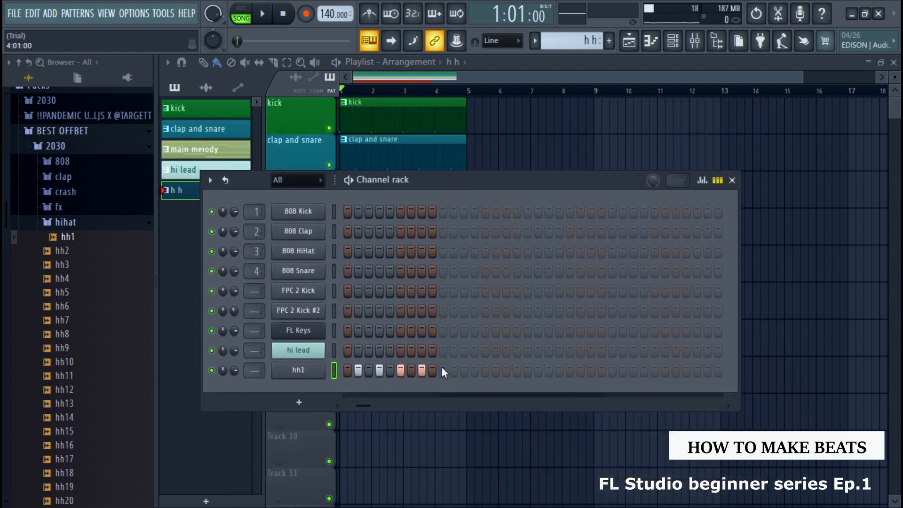
right_click(315, 373)
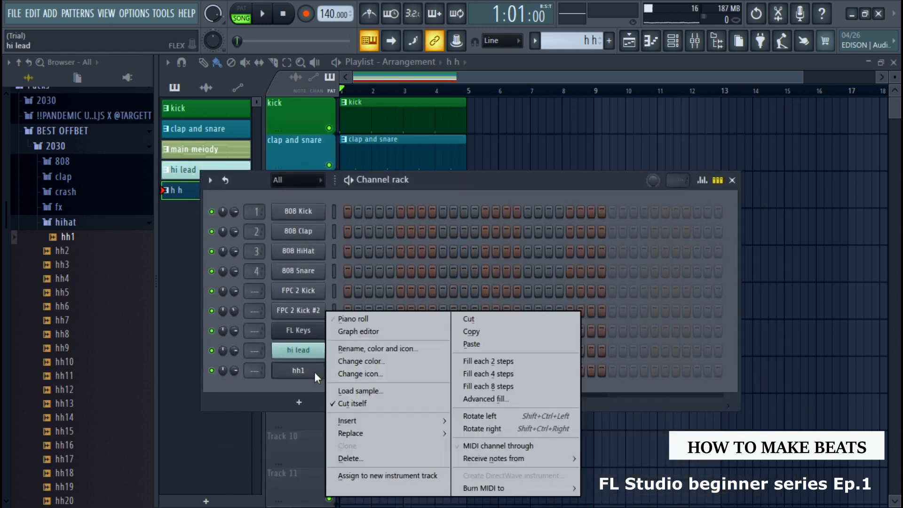
click(503, 363)
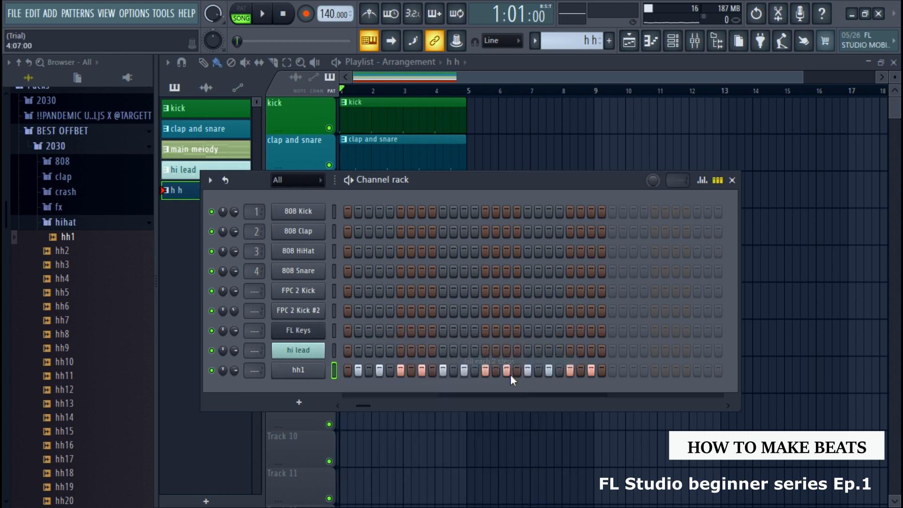
click(732, 180)
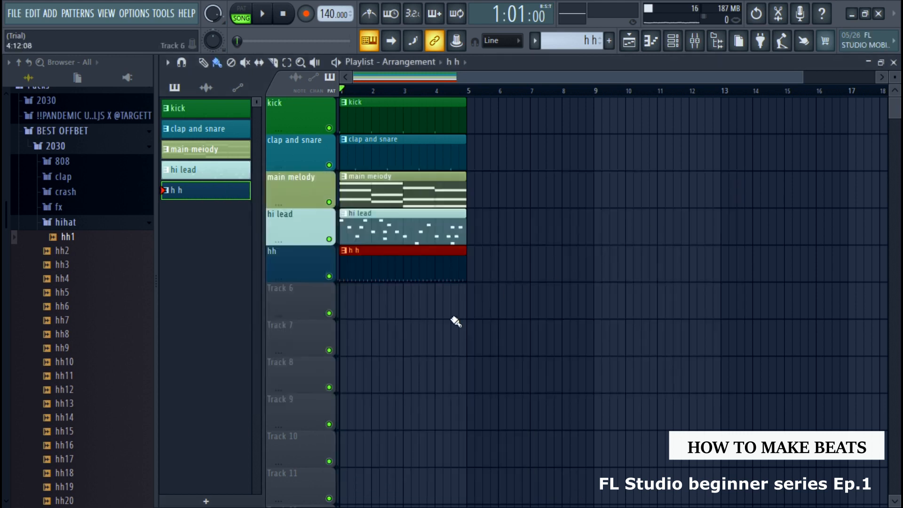
key(space)
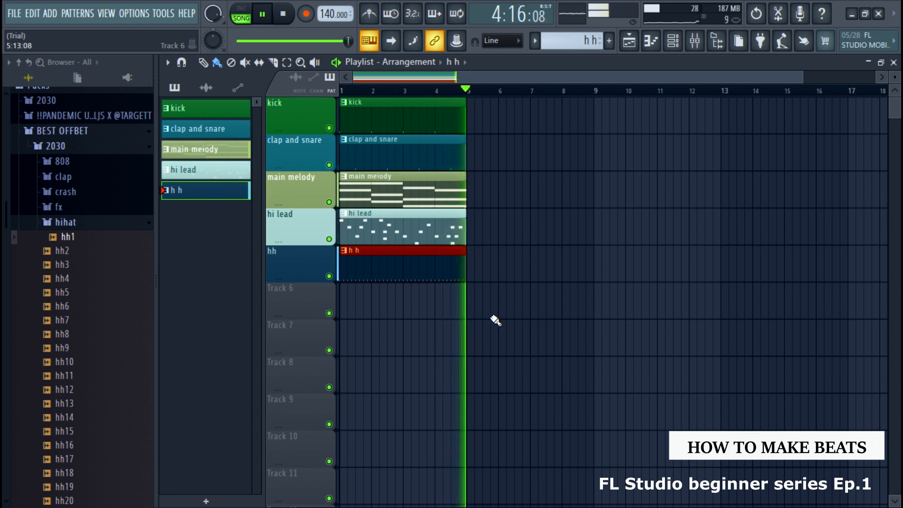
key(space)
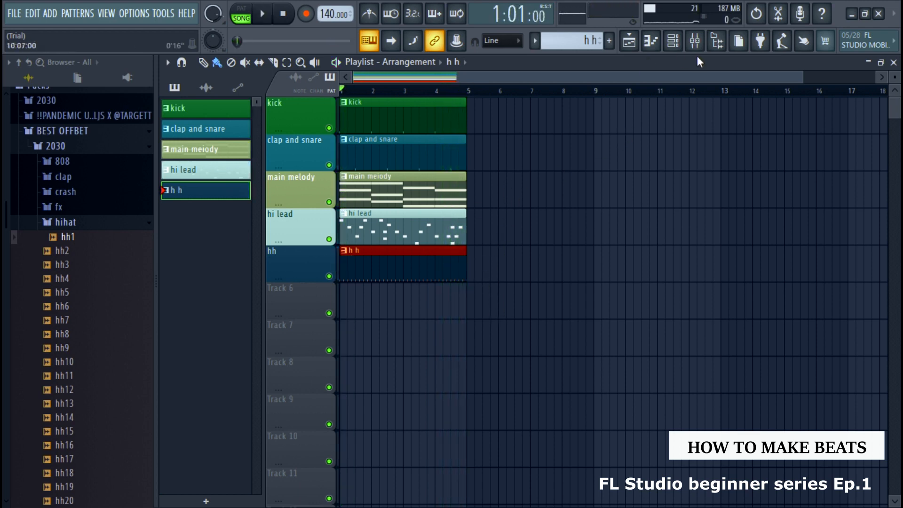
Reopen the Channel rack and add a 3x Osc instrument channel below hh1, closing its plugin window.
click(672, 41)
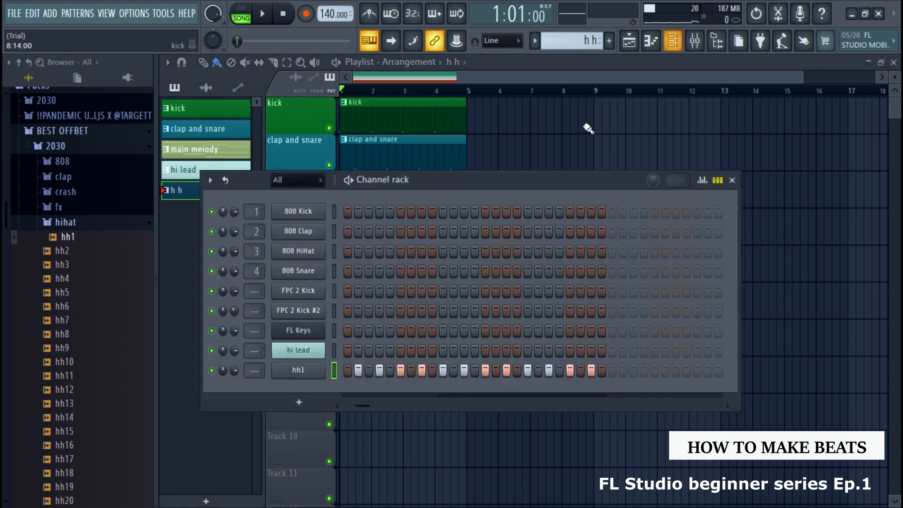
drag(556, 176, 605, 99)
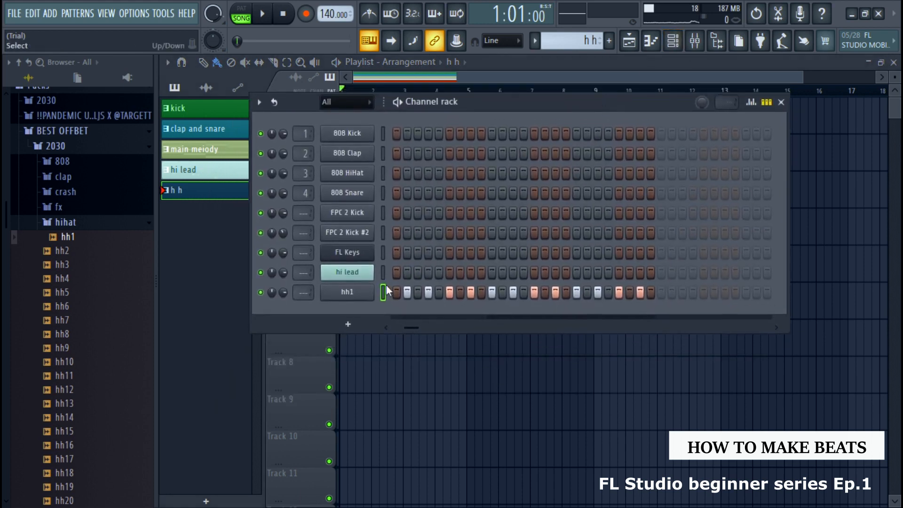
click(349, 323)
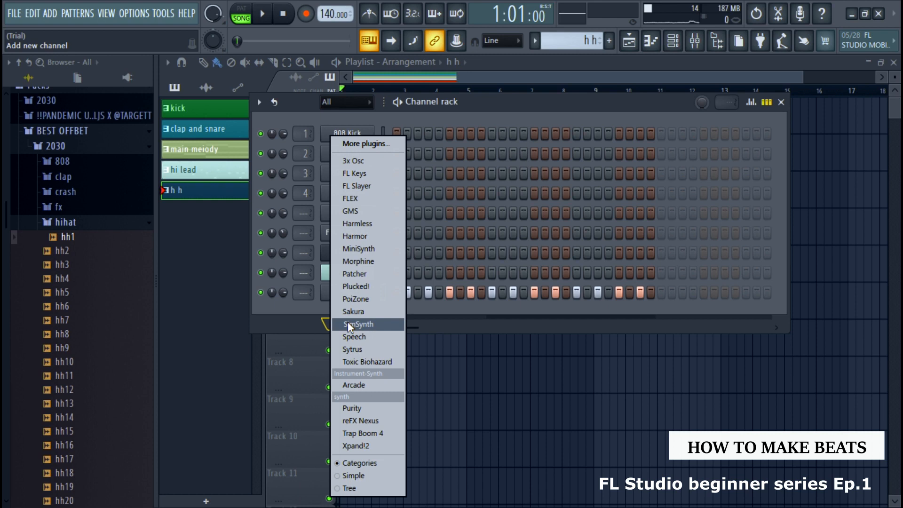
click(371, 163)
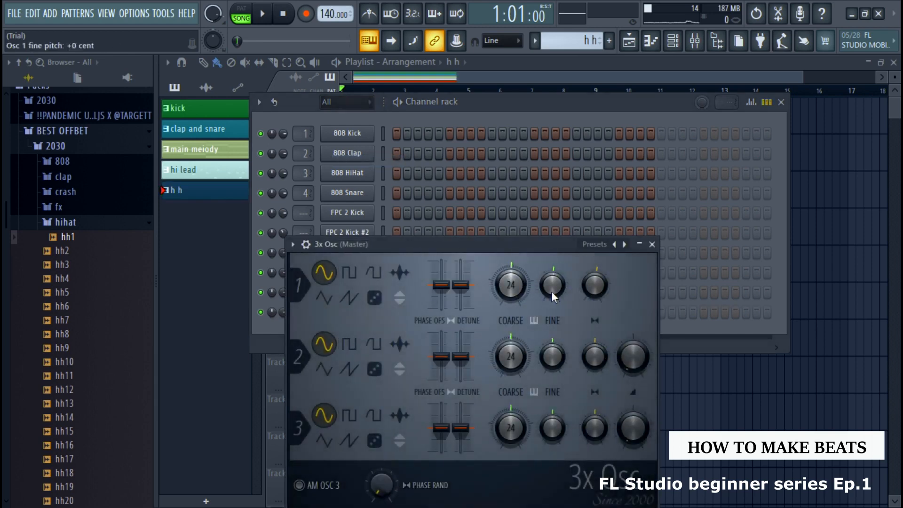
click(651, 244)
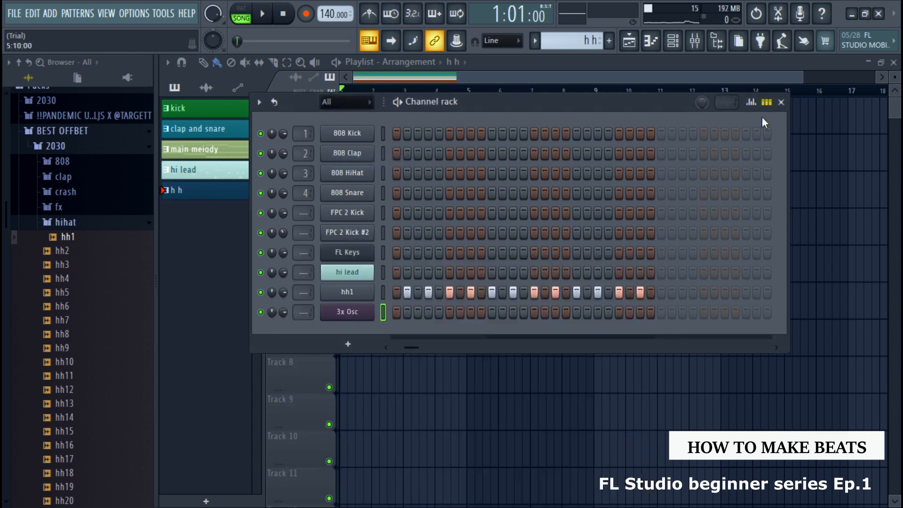
Close the Channel rack and create a new pattern named base with a dark olive colour.
click(781, 102)
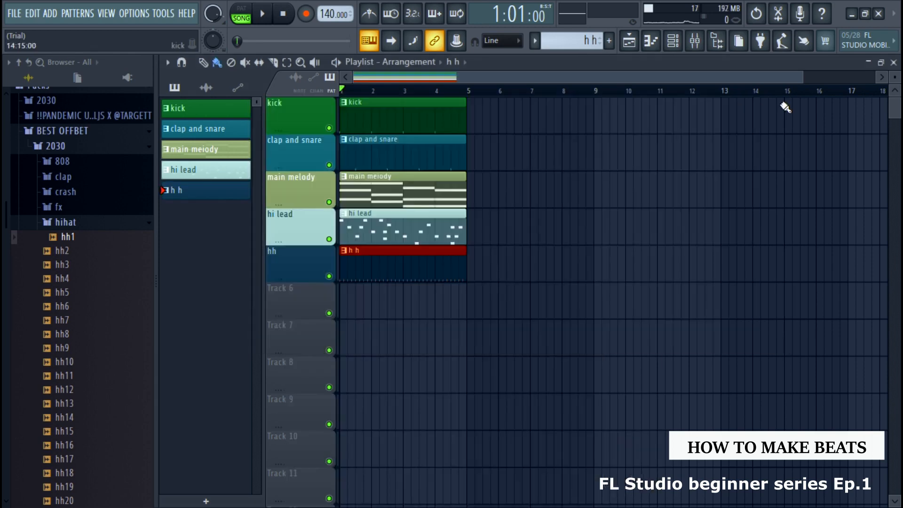
click(608, 41)
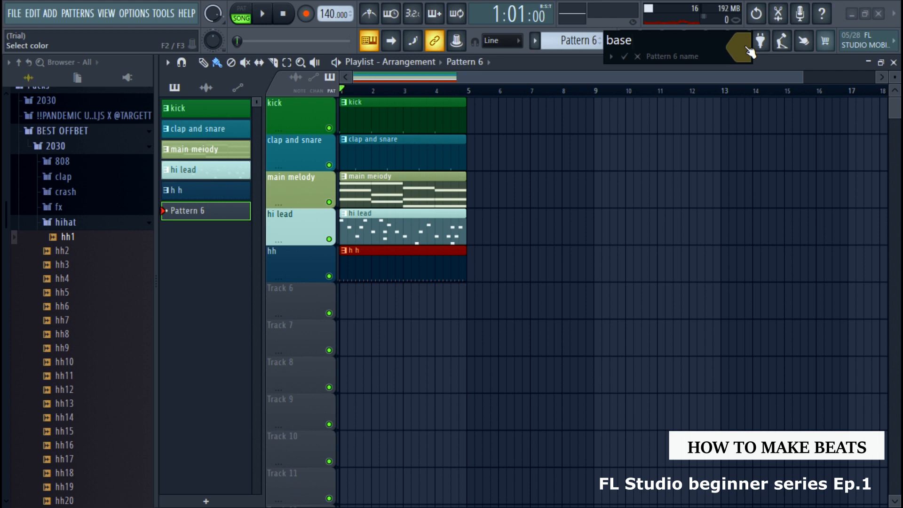
click(625, 57)
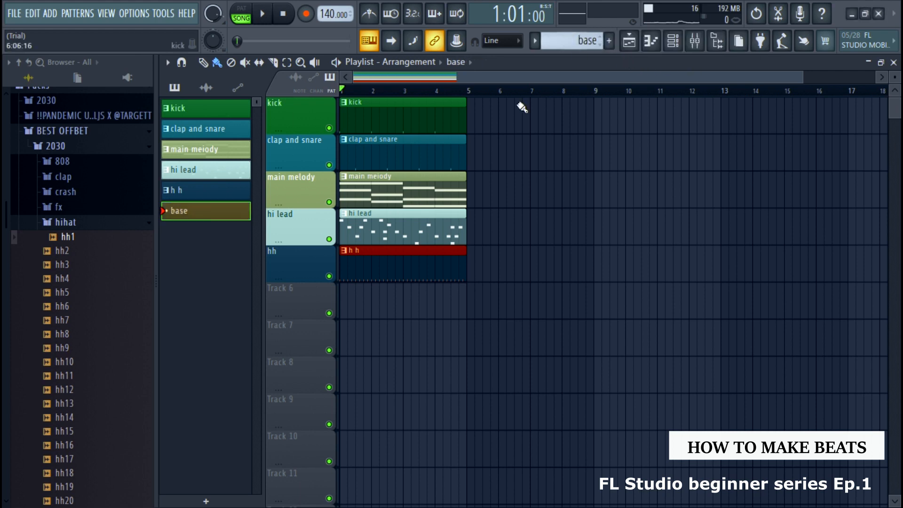
Place the base pattern on Track 6 at bar 1, and name that track base with the matching colour #6B583B.
click(351, 299)
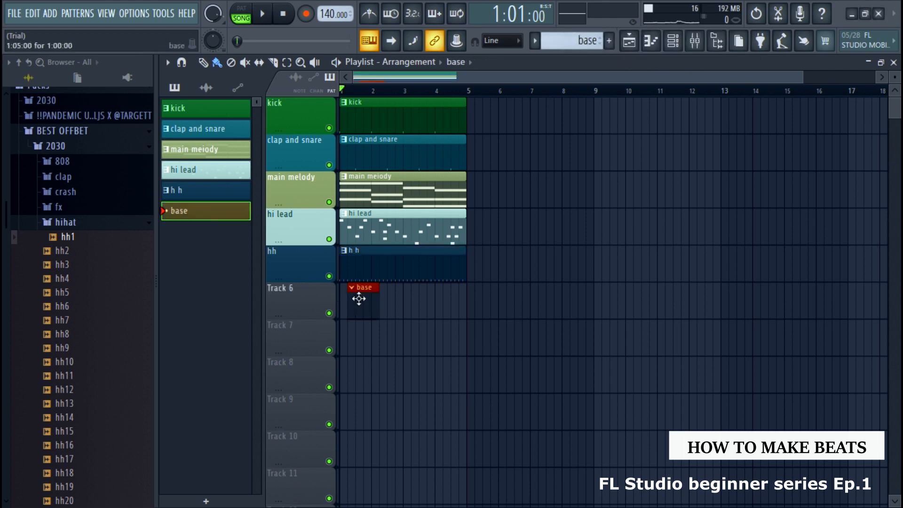
right_click(305, 297)
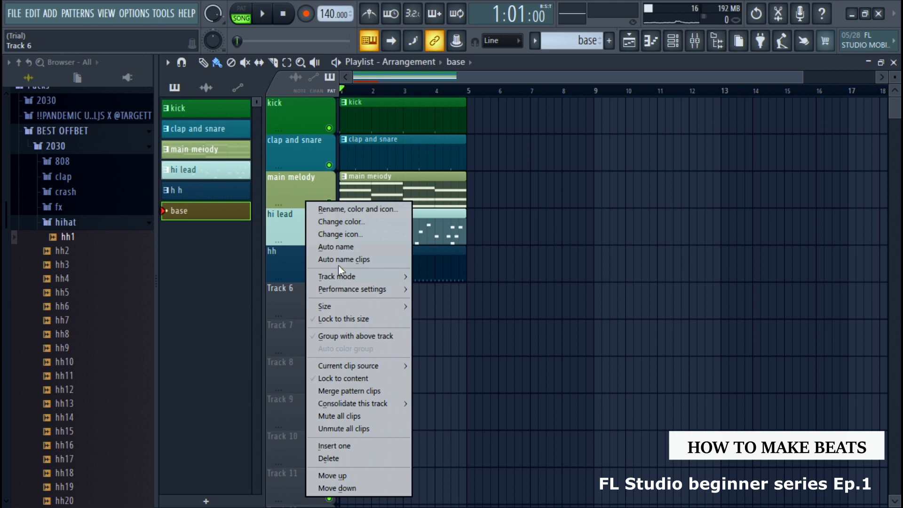
click(356, 212)
click(350, 198)
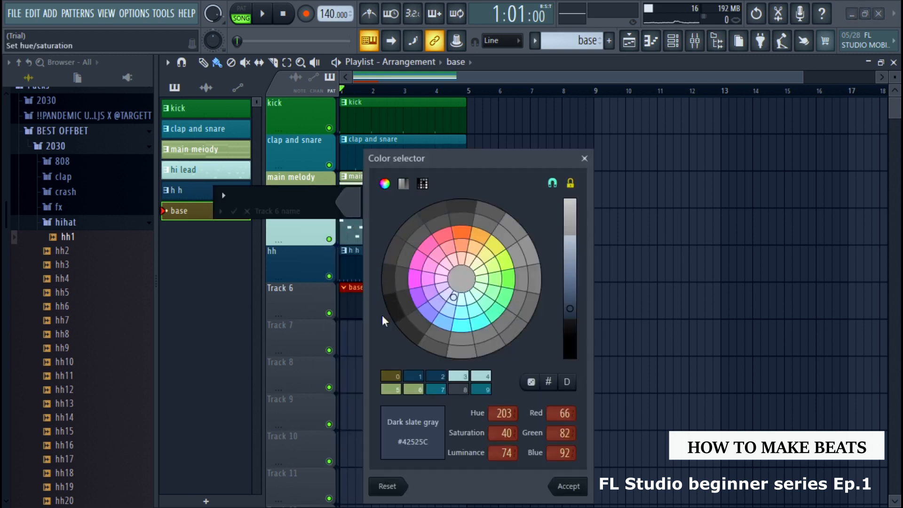
click(391, 376)
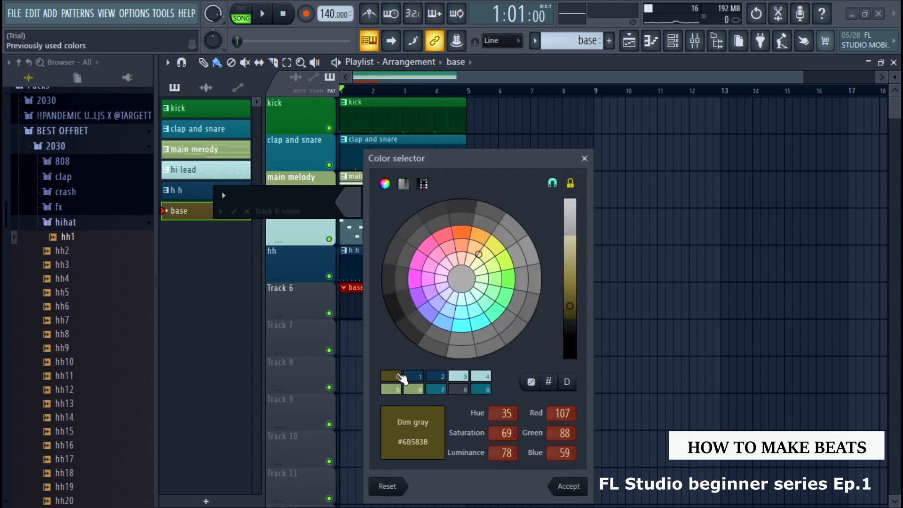
click(565, 486)
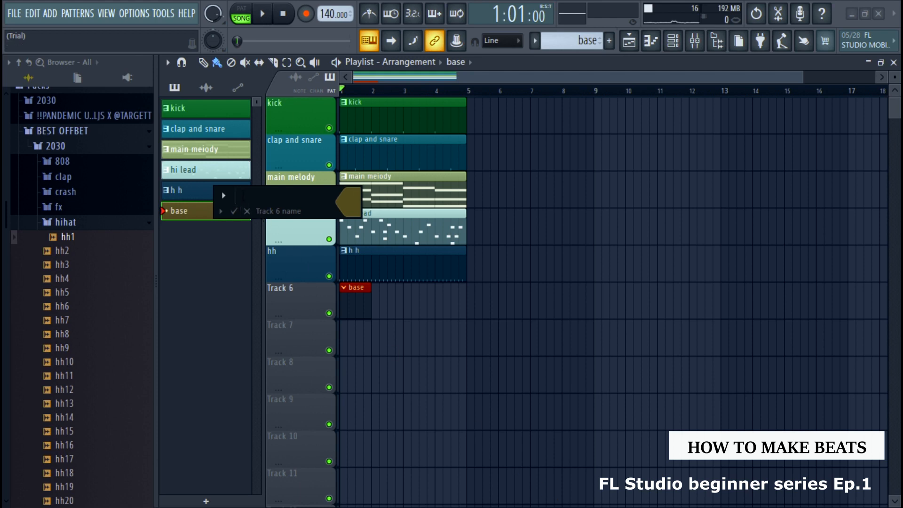
text(base)
click(234, 211)
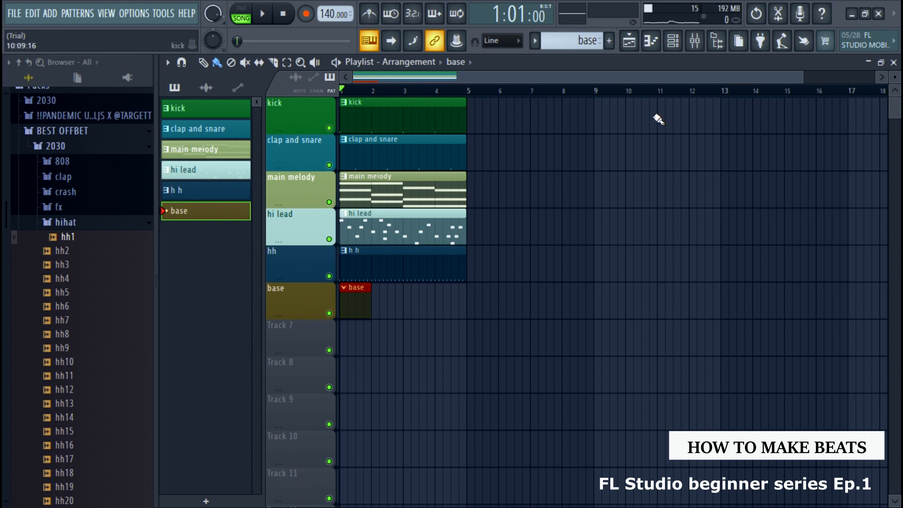
In the 3x Osc channel's plugin, set oscillator 1's coarse pitch to -24 semitones, and close the plugin window.
click(673, 41)
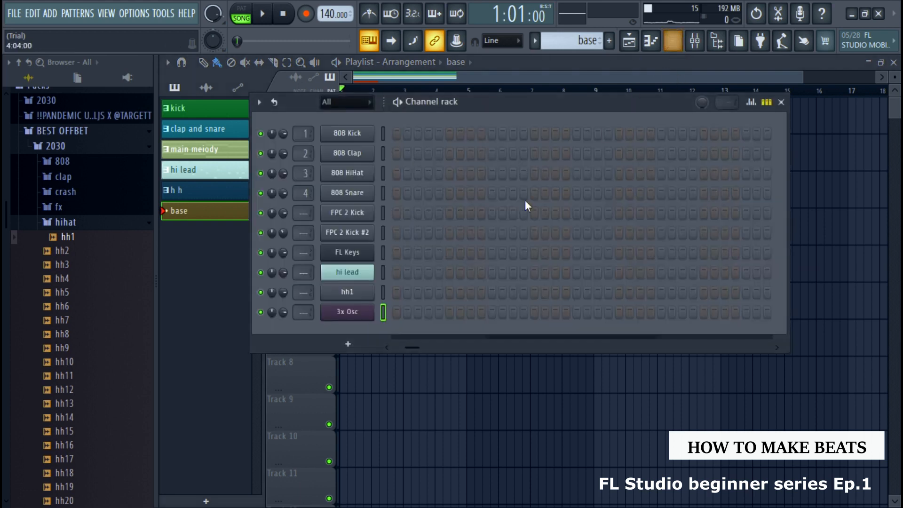
click(352, 311)
drag(441, 244, 504, 138)
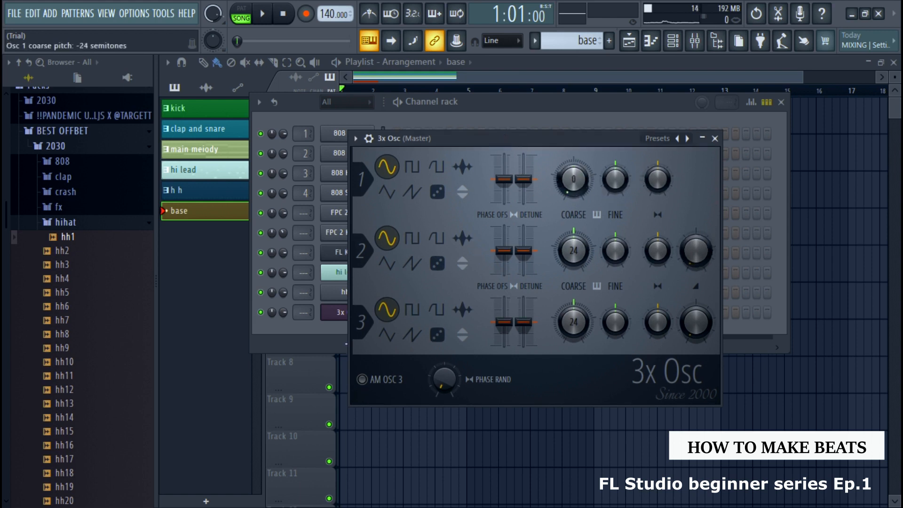
click(714, 138)
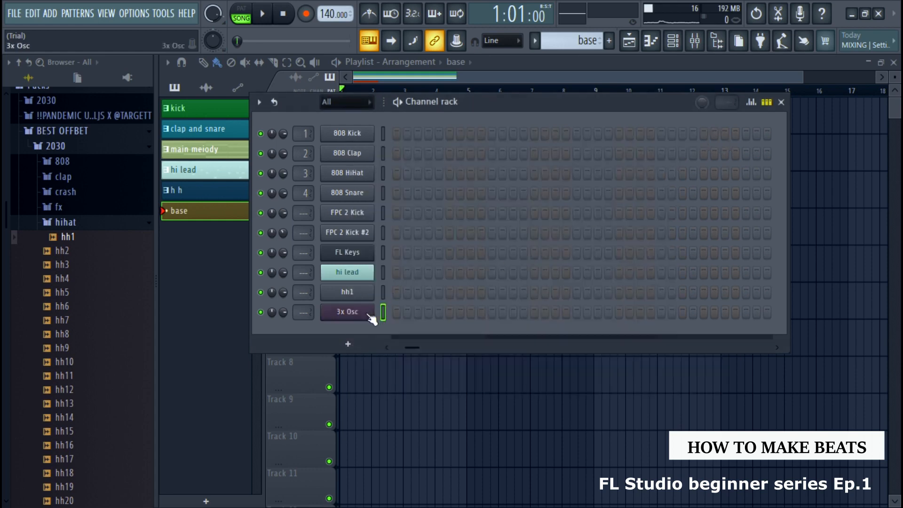
Open the 3x Osc channel's Piano roll in the base pattern, audition C5, and turn on the Editable ghosts helper.
key(F7)
scroll(200, 246, up, 1)
scroll(200, 246, up, 3)
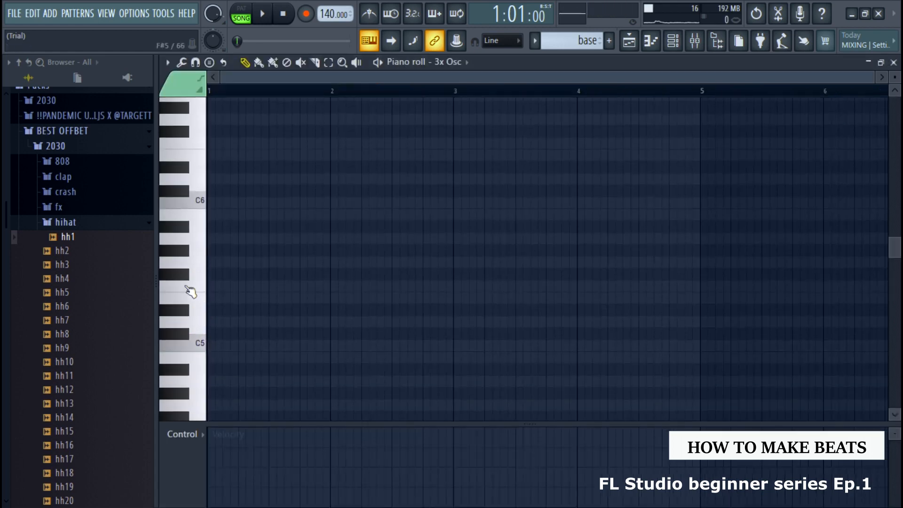
click(195, 343)
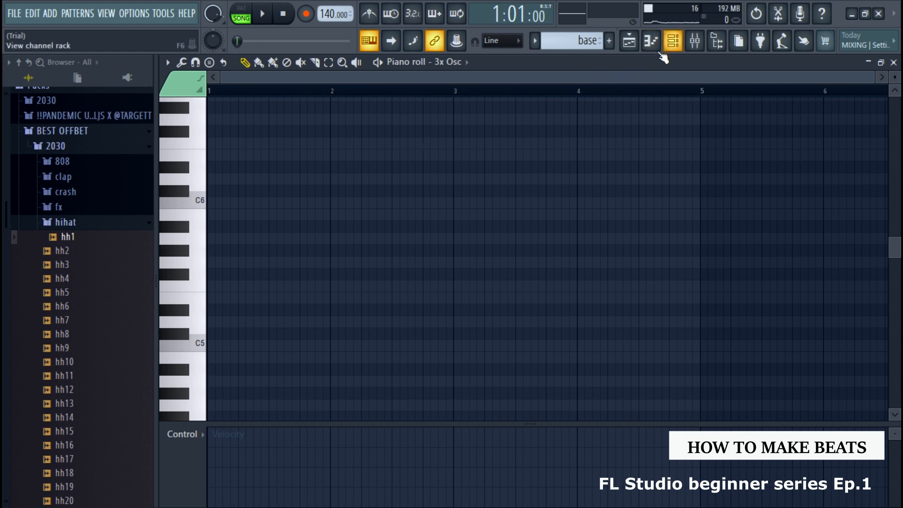
click(168, 63)
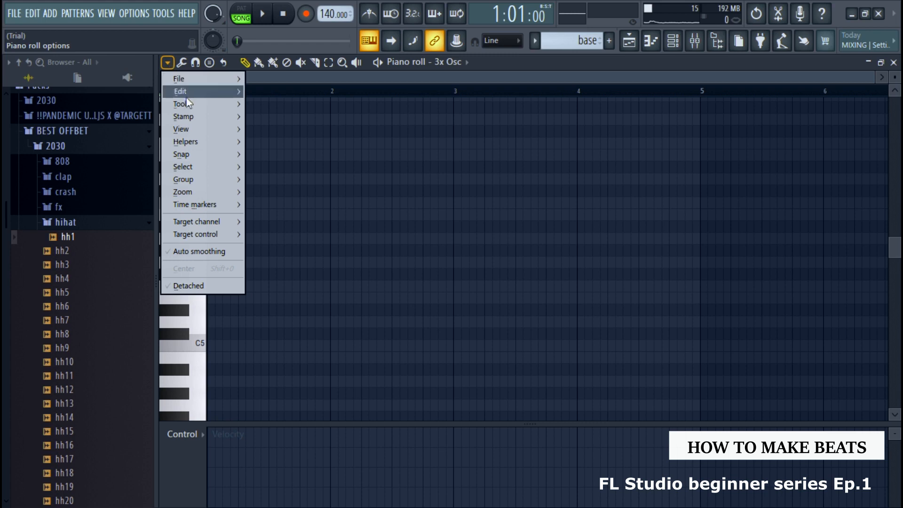
mouse_move(193, 94)
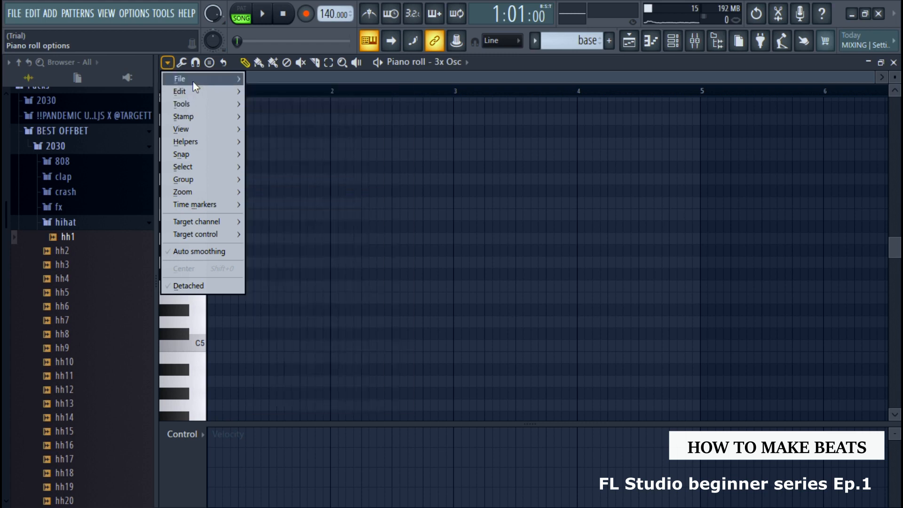
mouse_move(194, 122)
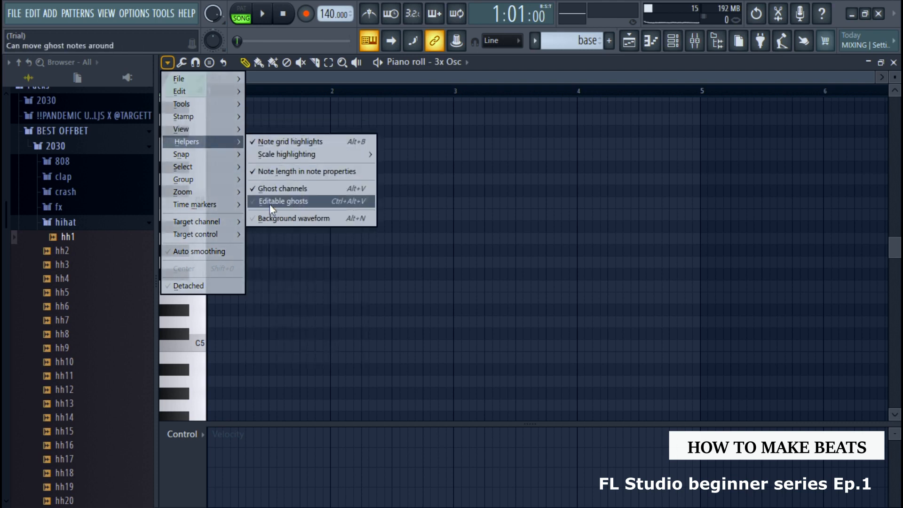
click(251, 204)
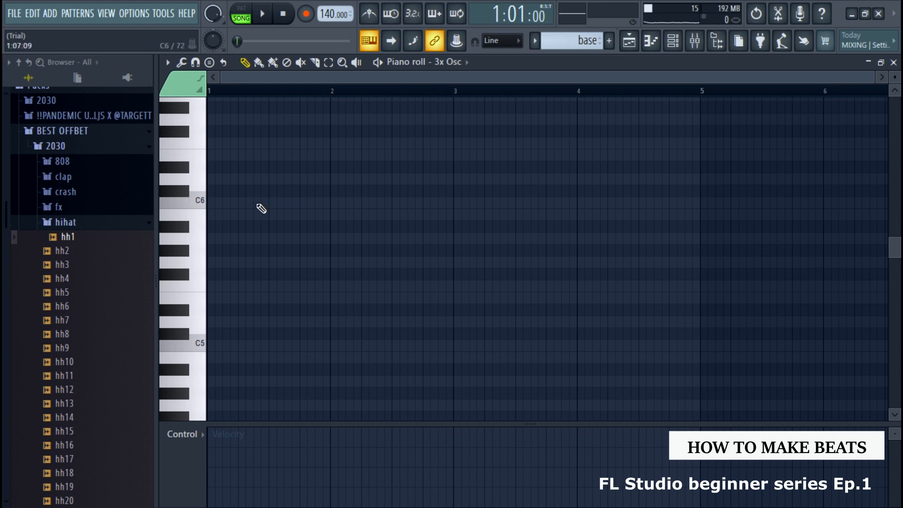
Close the empty Piano roll, switch to the main melody pattern and reopen the 3x Osc channel's Piano roll there.
scroll(447, 236, down, 3)
scroll(448, 237, up, 8)
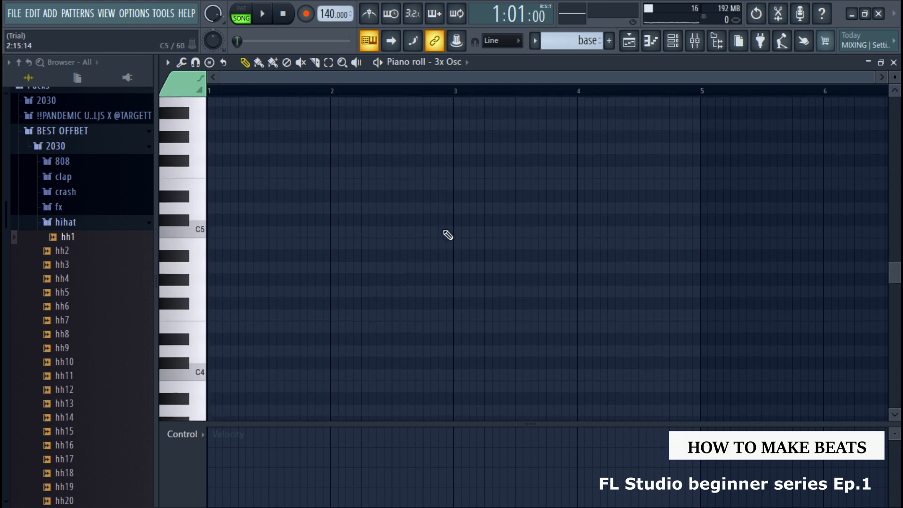
scroll(447, 235, down, 8)
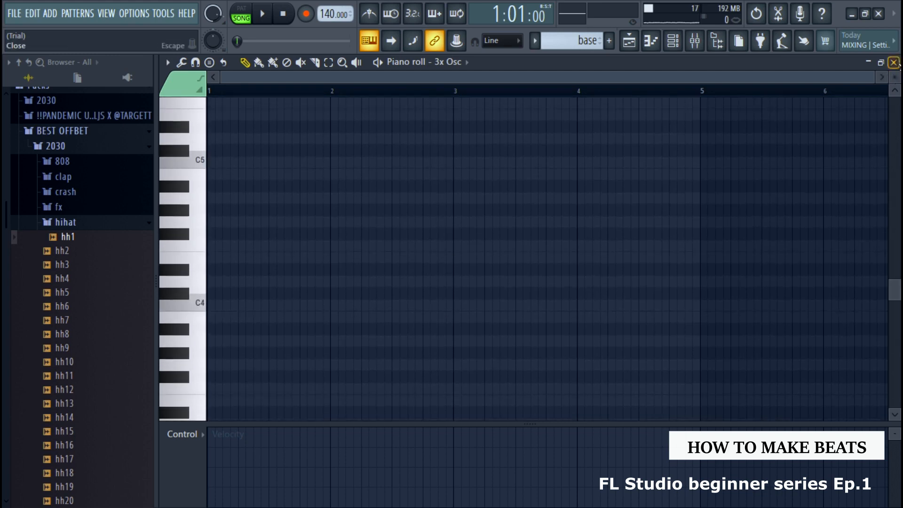
click(893, 62)
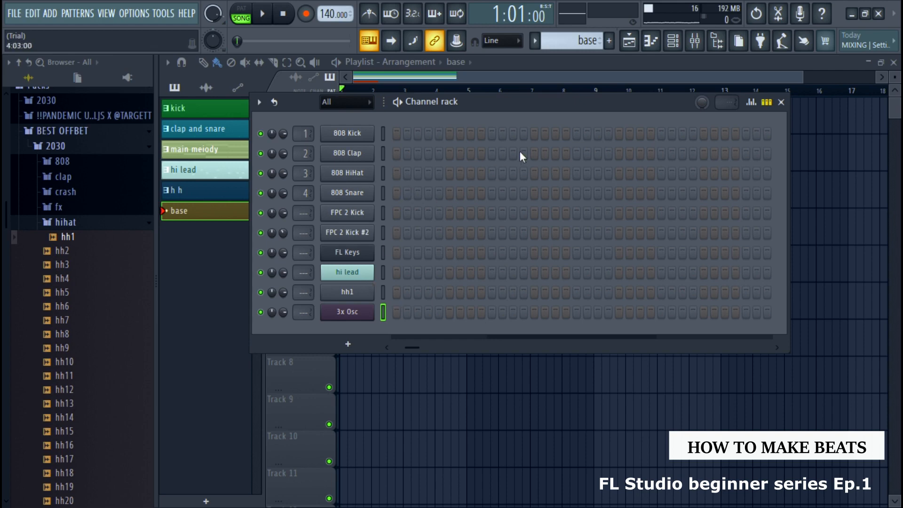
click(535, 41)
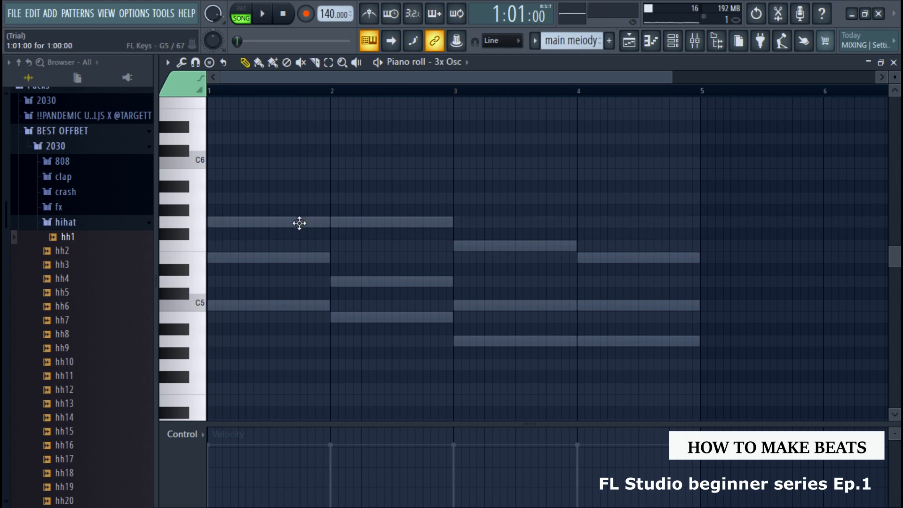
Audition C5, add a one-bar C5 note for 3x Osc at bar 1 over the ghost note, and play the arrangement.
click(194, 308)
click(200, 308)
click(208, 305)
click(207, 307)
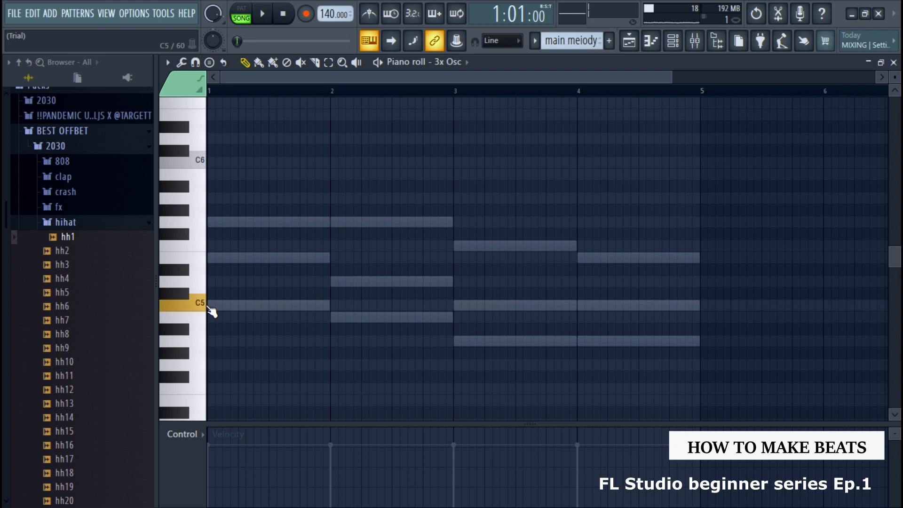
click(206, 307)
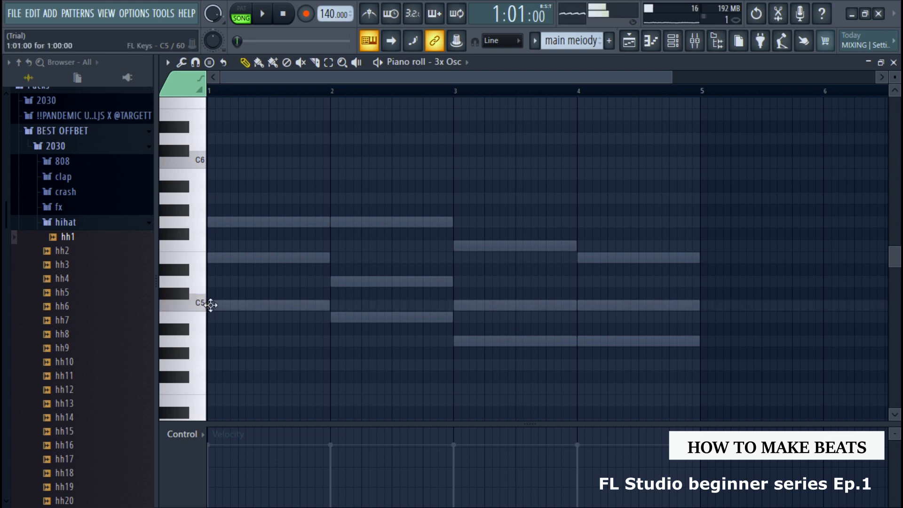
click(217, 328)
click(217, 326)
drag(217, 327, 214, 304)
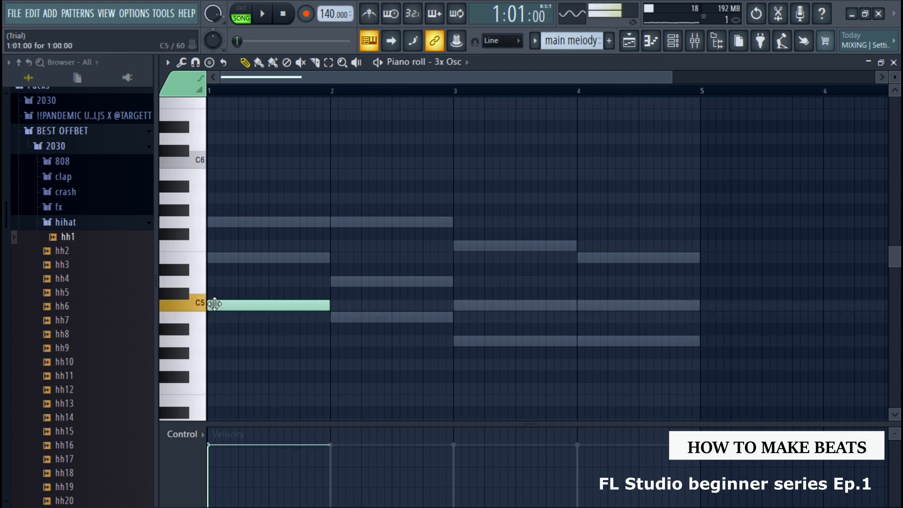
key(space)
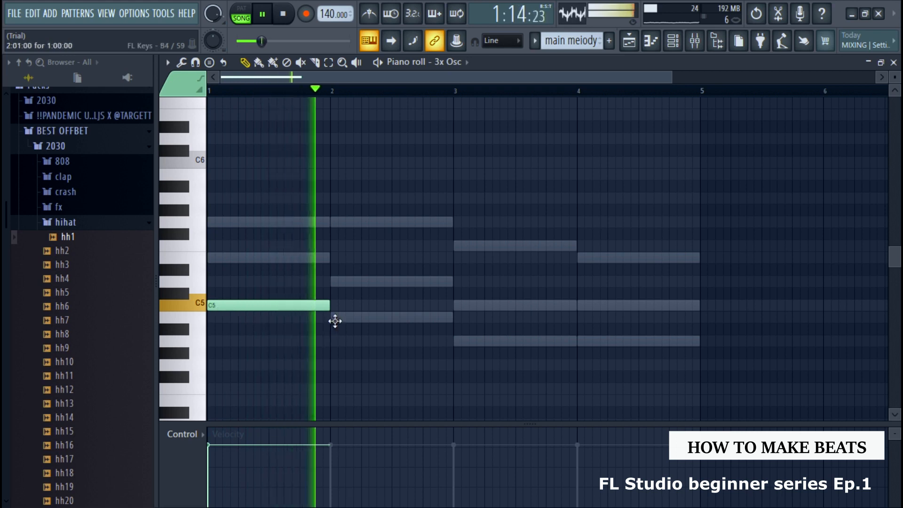
Shorten the bar 1 C5 note to 8 steps, half a bar, and replay the arrangement.
key(space)
drag(329, 306, 279, 310)
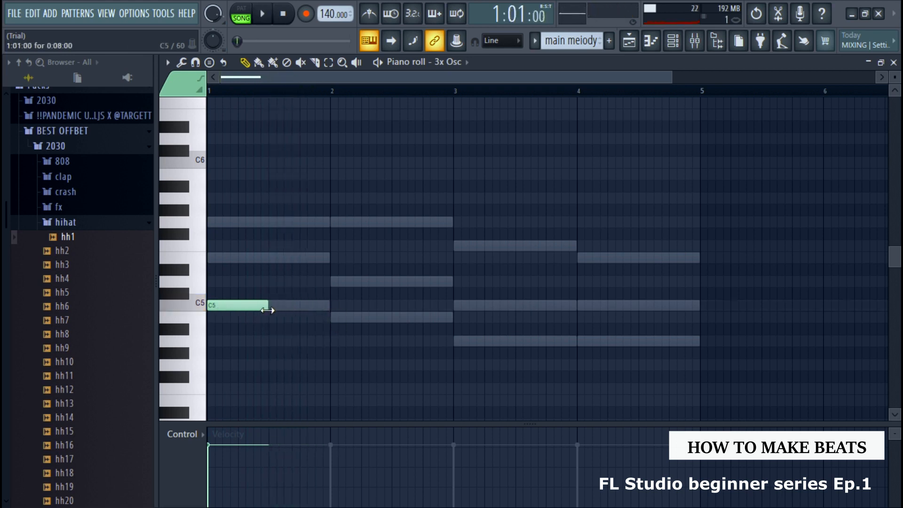
key(space)
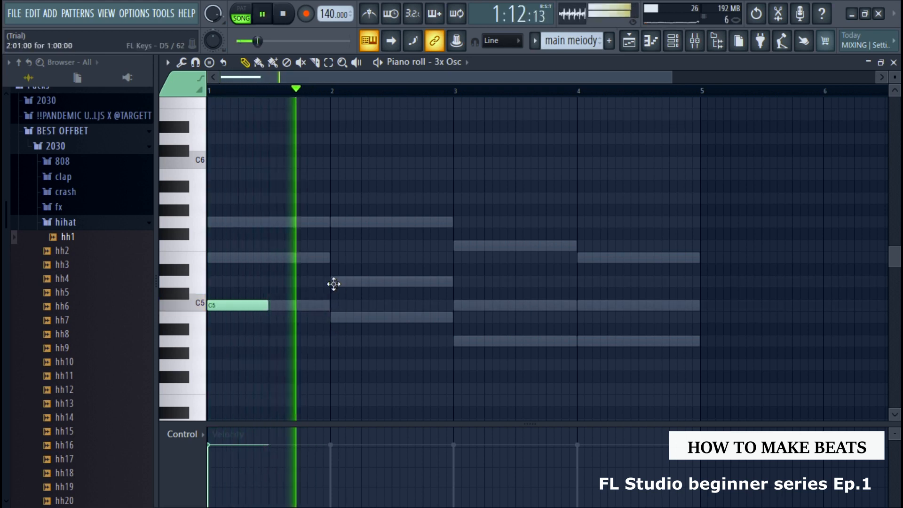
Dismiss the D5 ghost note's properties, add a B4 note at bar 2 and shorten it to half a bar.
double_click(335, 282)
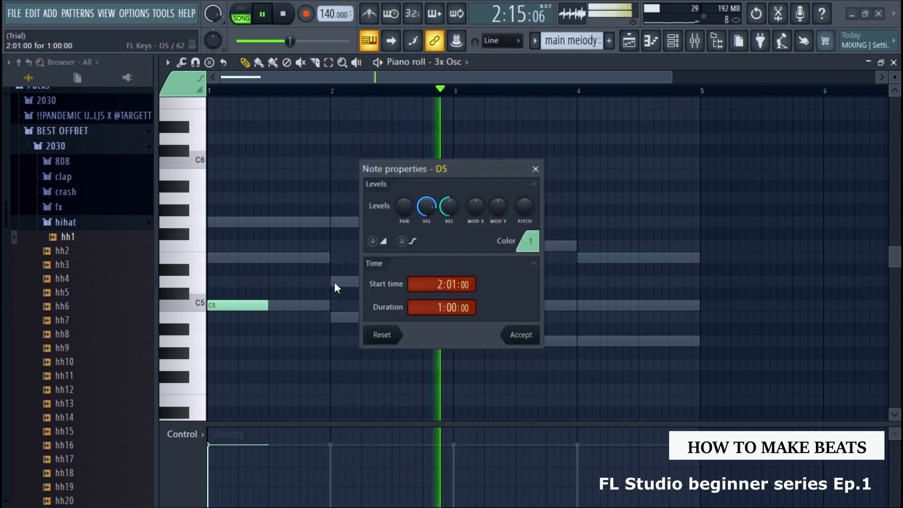
click(526, 337)
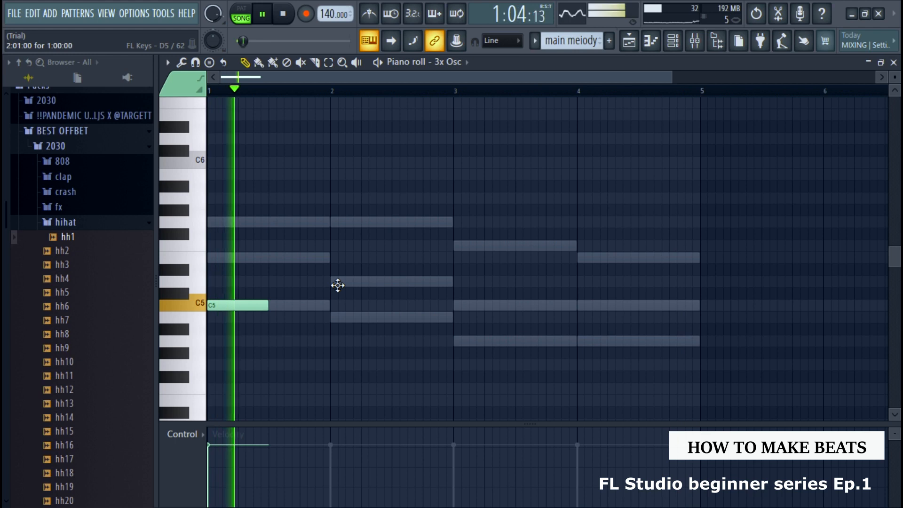
click(332, 317)
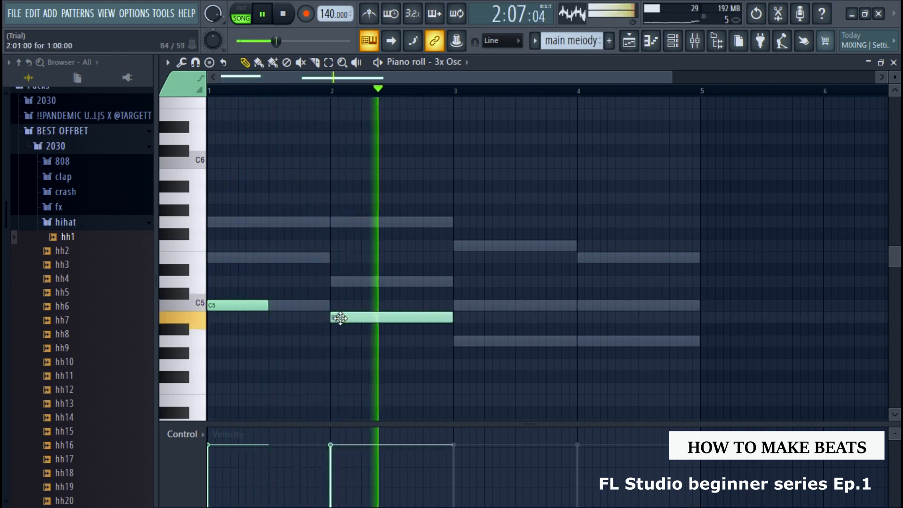
drag(452, 318, 394, 317)
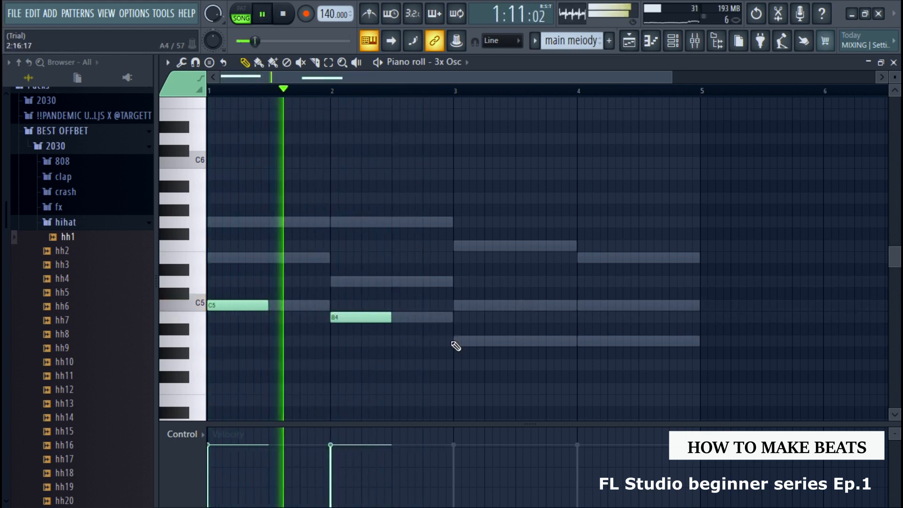
Dismiss the A4 ghost note's properties, add a C5 note at bar 3 and shorten it to half a bar during playback.
double_click(455, 340)
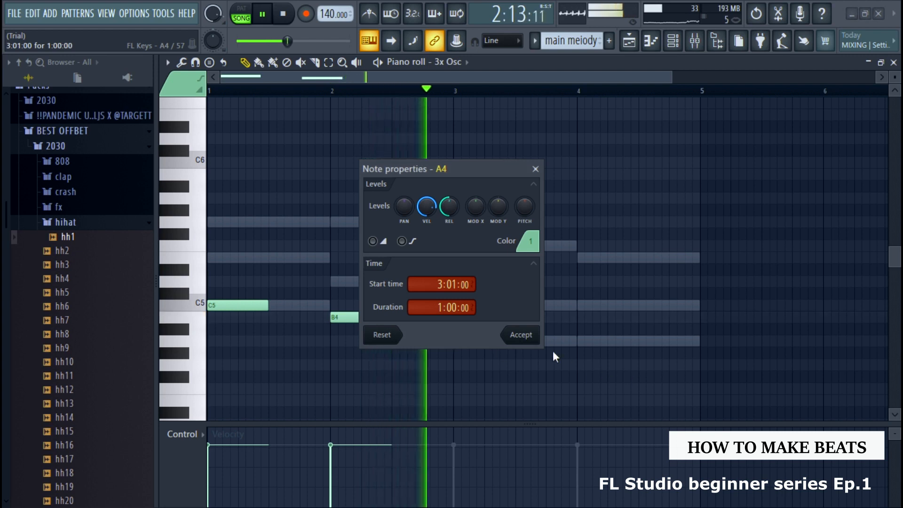
click(526, 336)
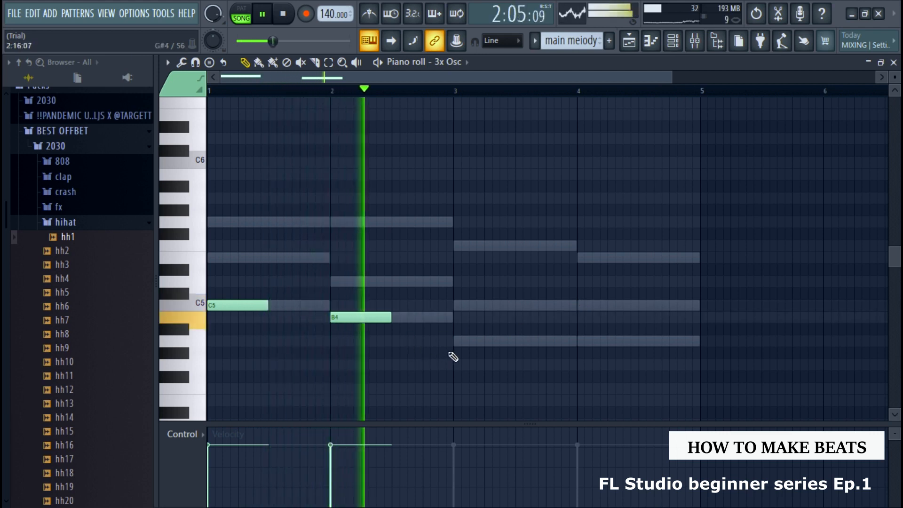
click(453, 363)
drag(454, 361, 460, 298)
key(space)
key(space)
drag(575, 305, 512, 312)
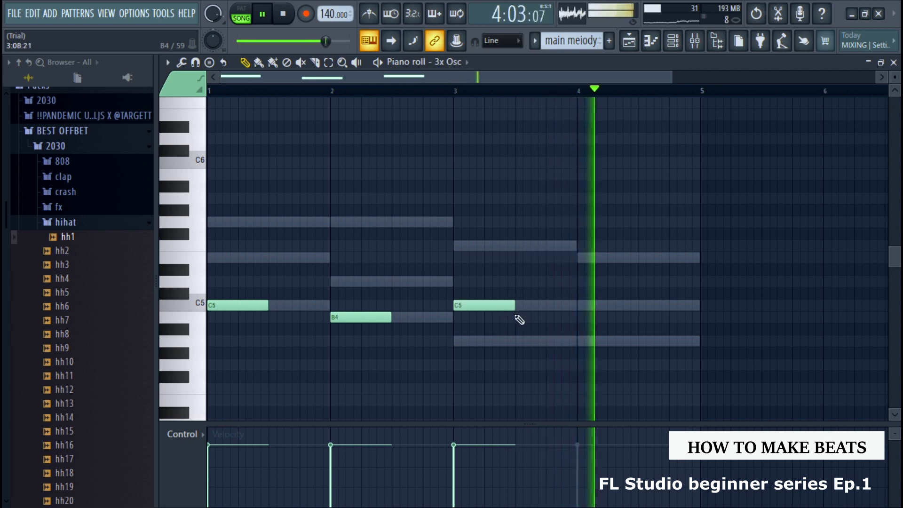
Stop playback, add a C5 note for 3x Osc at bar 4 and shorten it to half a bar.
key(space)
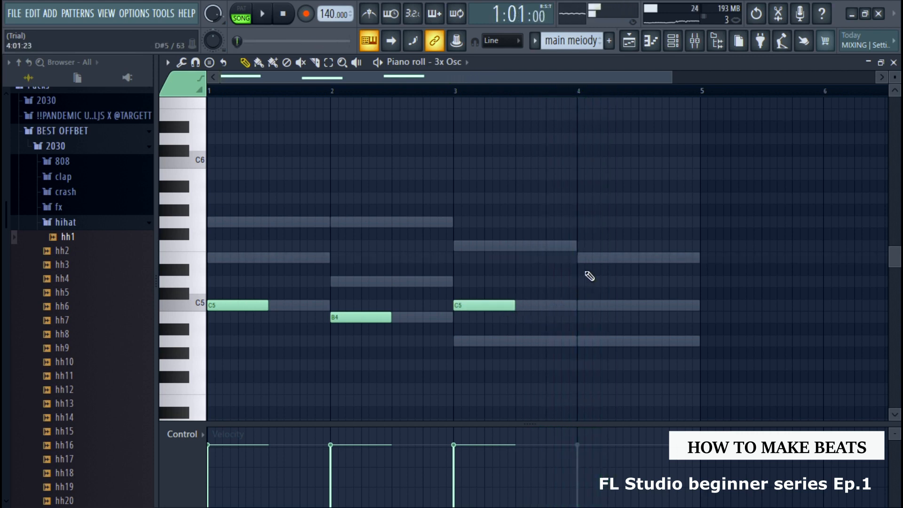
drag(587, 378, 591, 301)
drag(699, 306, 632, 309)
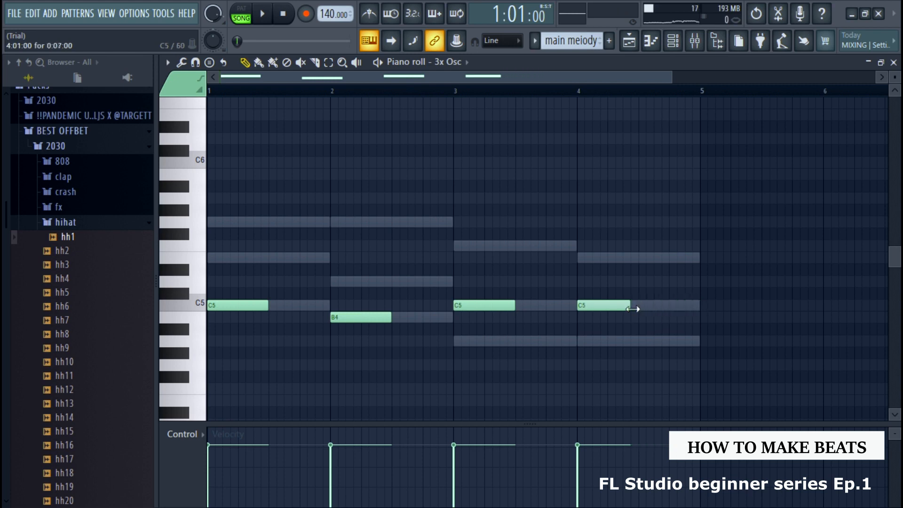
Add a half-bar A4 note in the second half of bar 4 and replay the arrangement.
click(651, 362)
drag(650, 363, 649, 332)
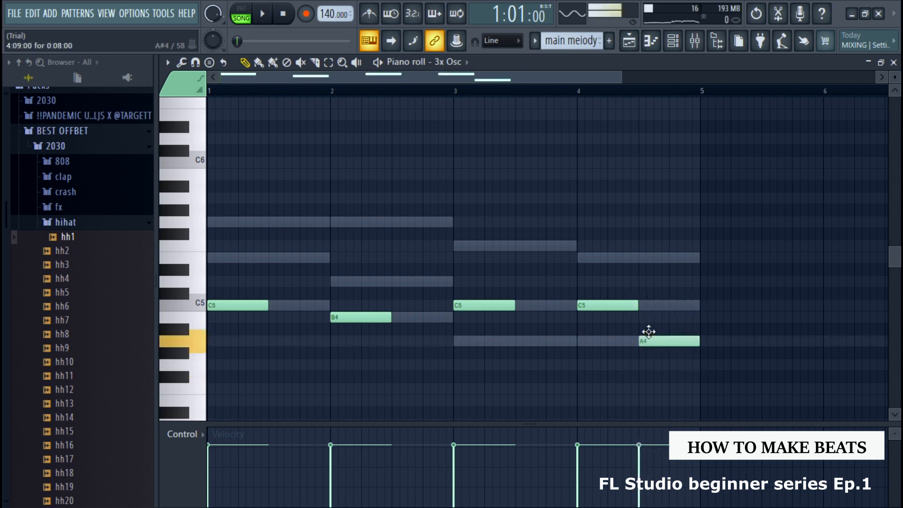
key(space)
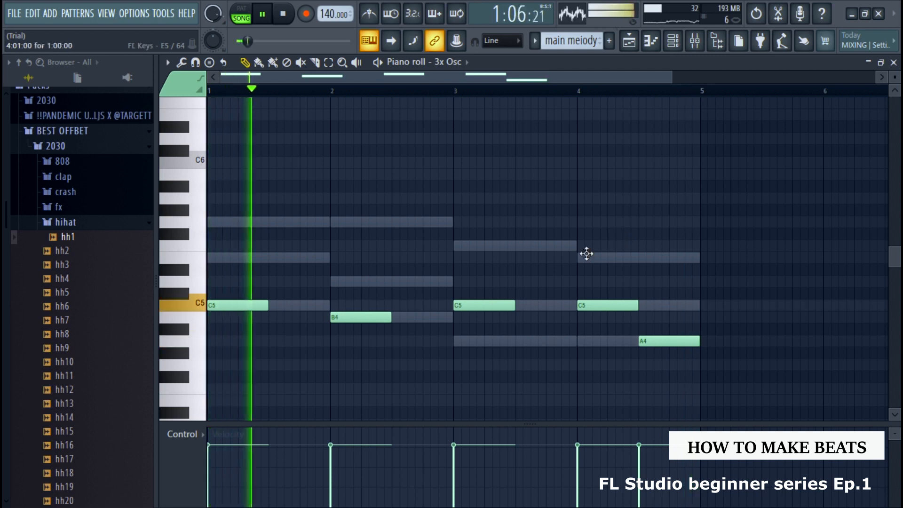
key(space)
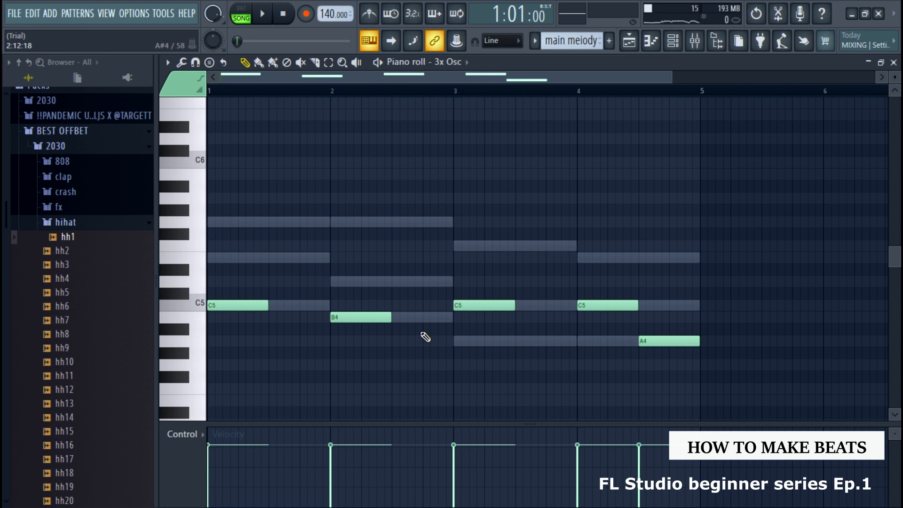
Transpose all the 3x Osc notes down one octave and replay the arrangement.
key(ctrl+a)
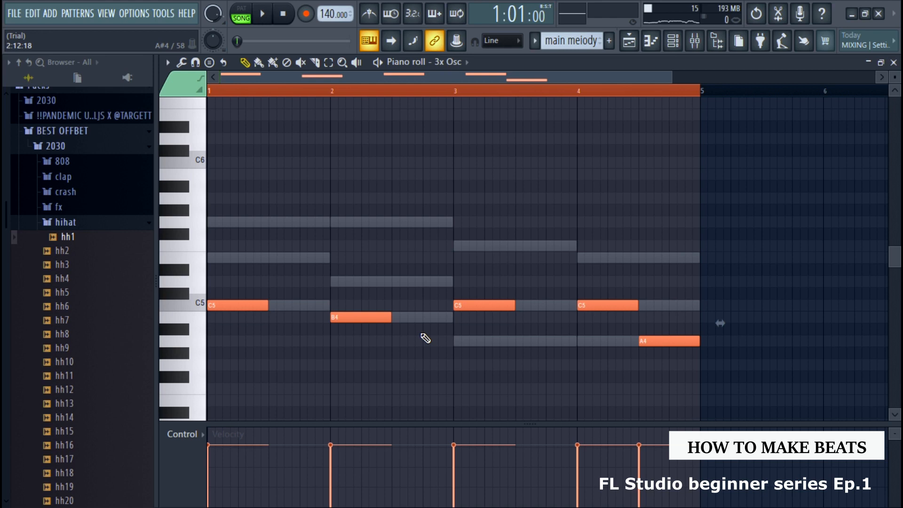
key(Delete)
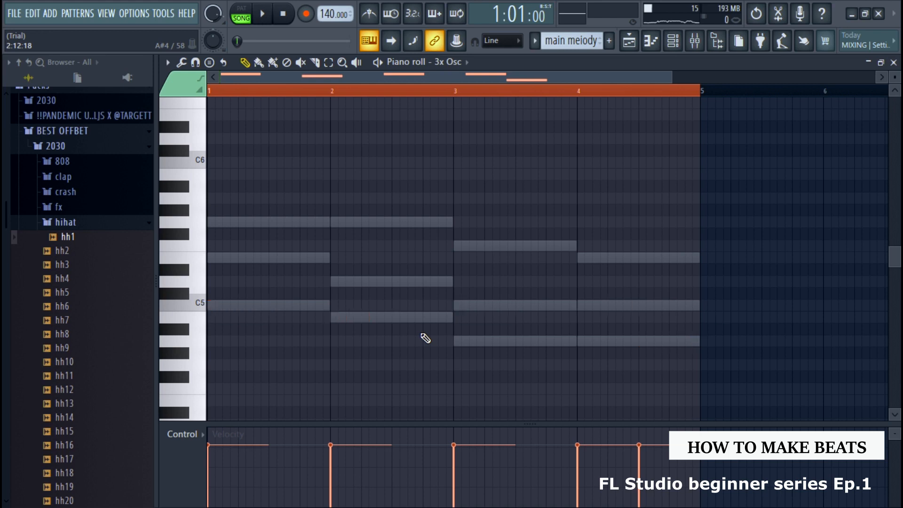
key(ctrl+z)
scroll(425, 329, down, 3)
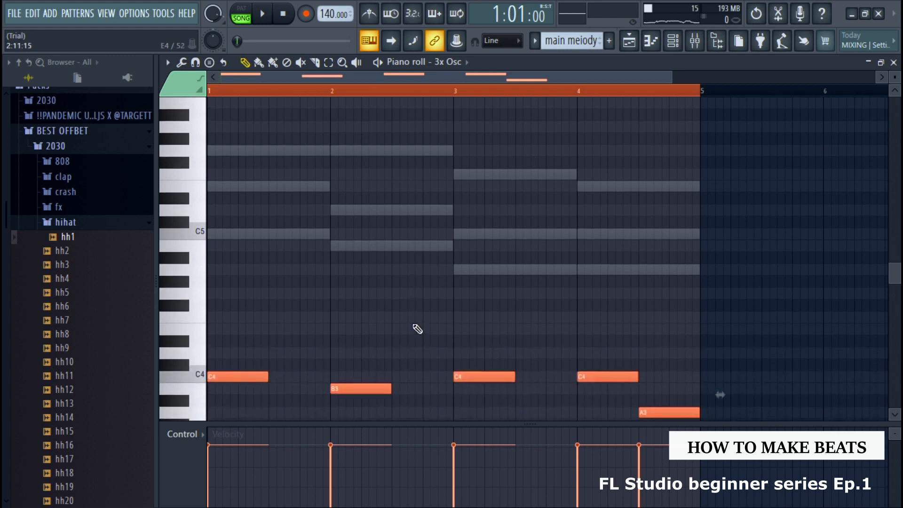
scroll(413, 329, down, 3)
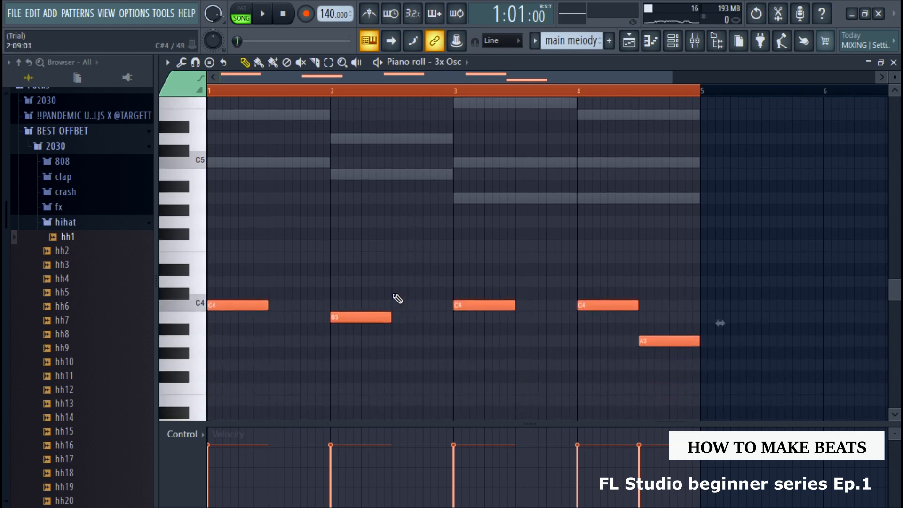
key(space)
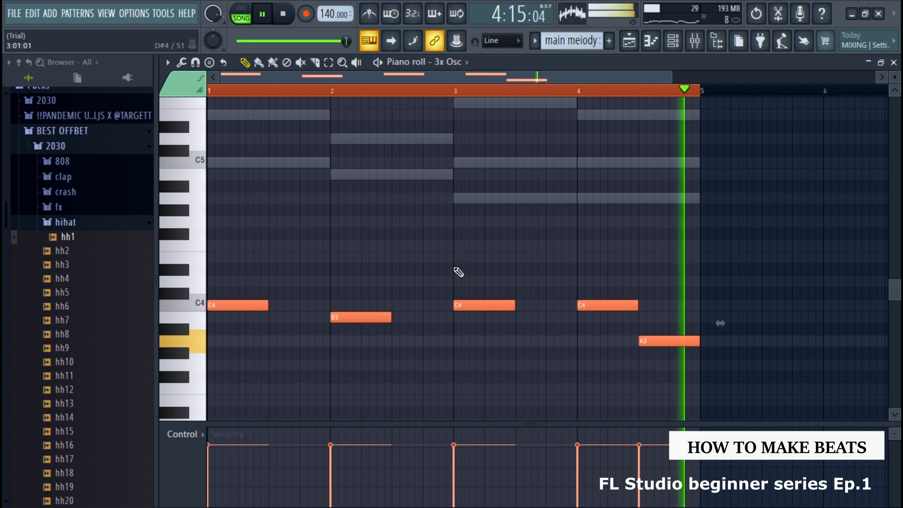
key(space)
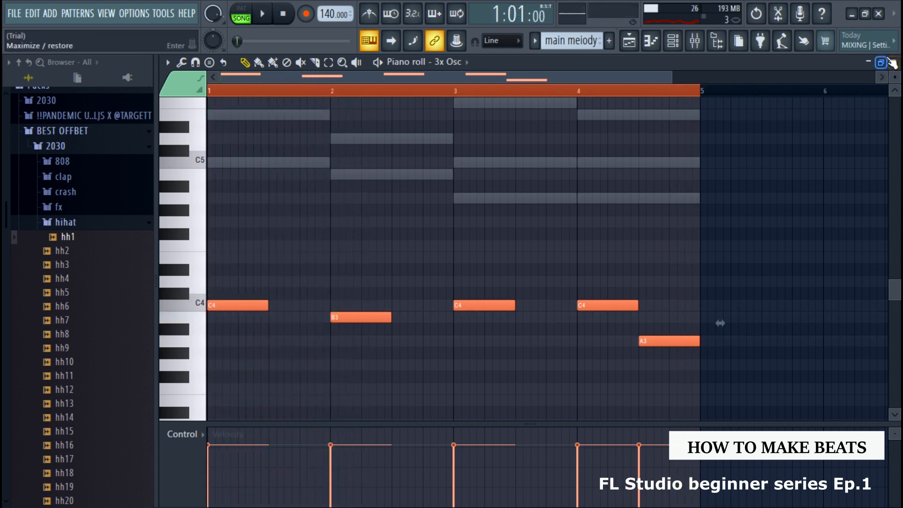
Close the piano roll and cut the 3x Osc notes out of the main melody pattern.
click(894, 63)
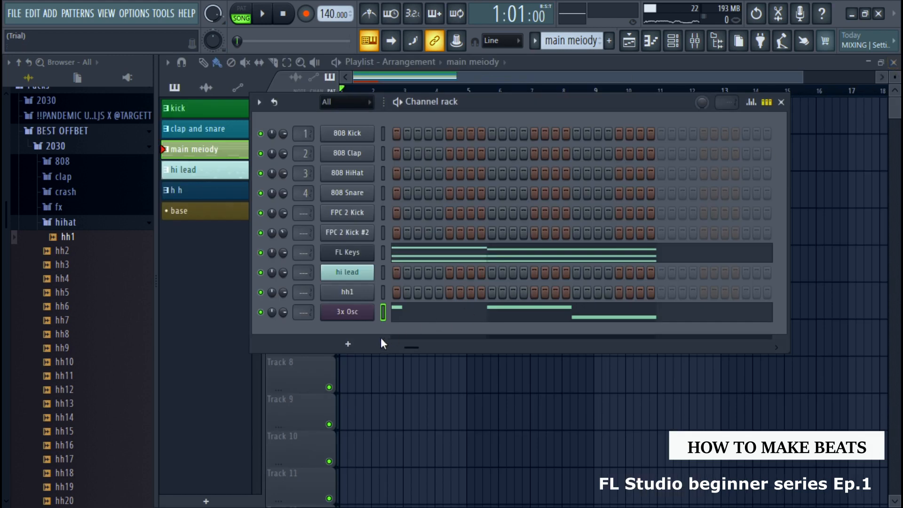
right_click(365, 315)
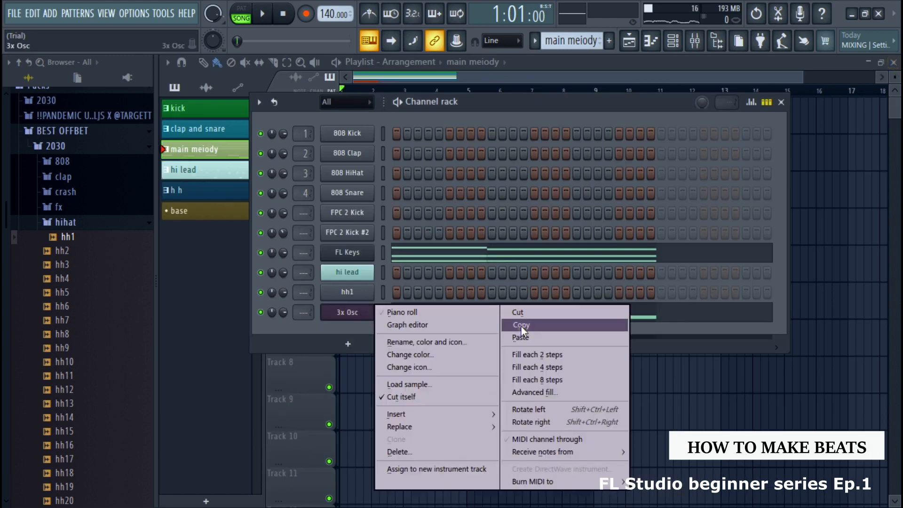
click(521, 310)
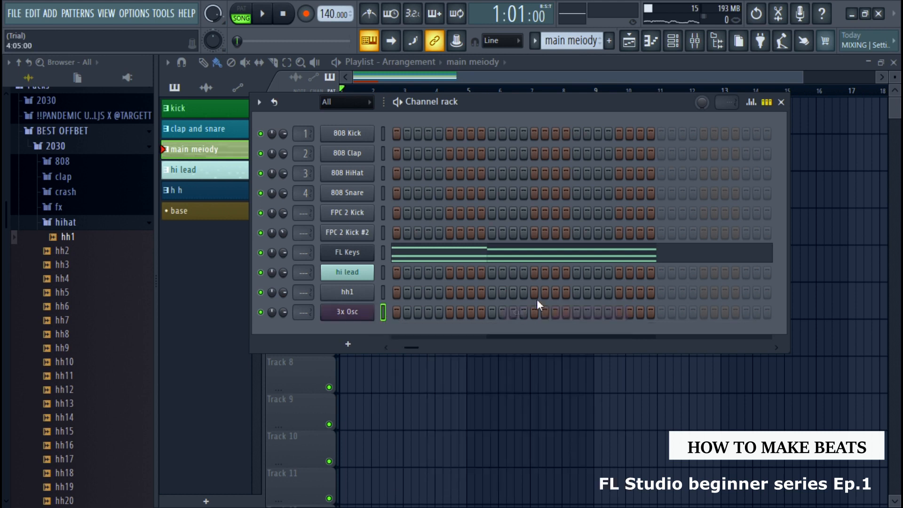
Paste the cut notes into the 3x Osc channel of the base pattern and play the arrangement.
click(650, 47)
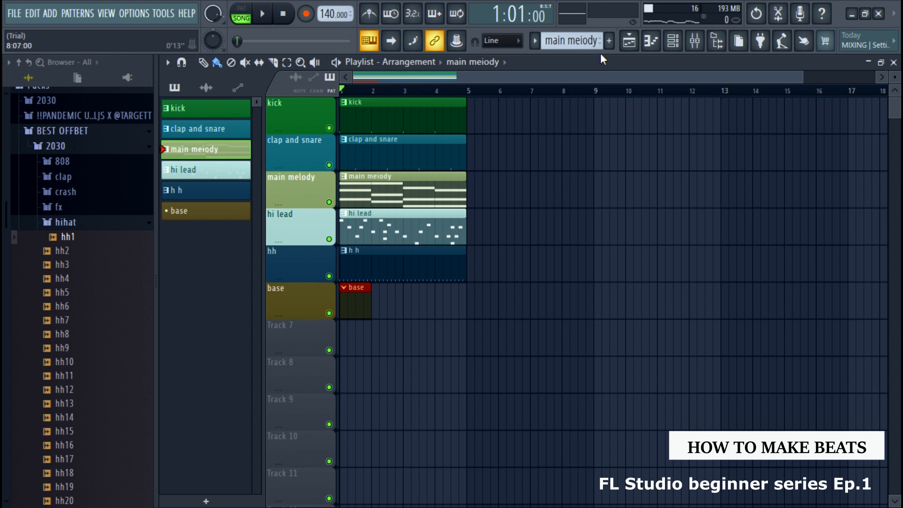
click(572, 41)
click(558, 117)
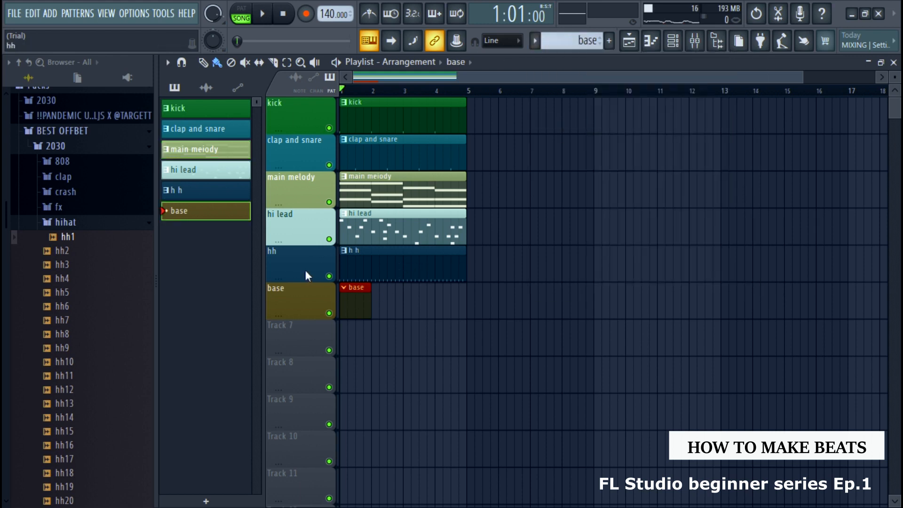
click(675, 41)
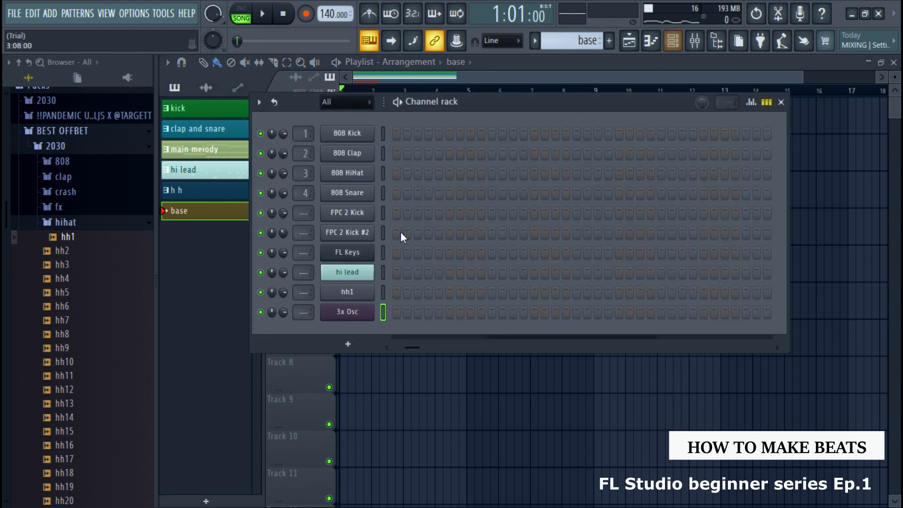
right_click(356, 311)
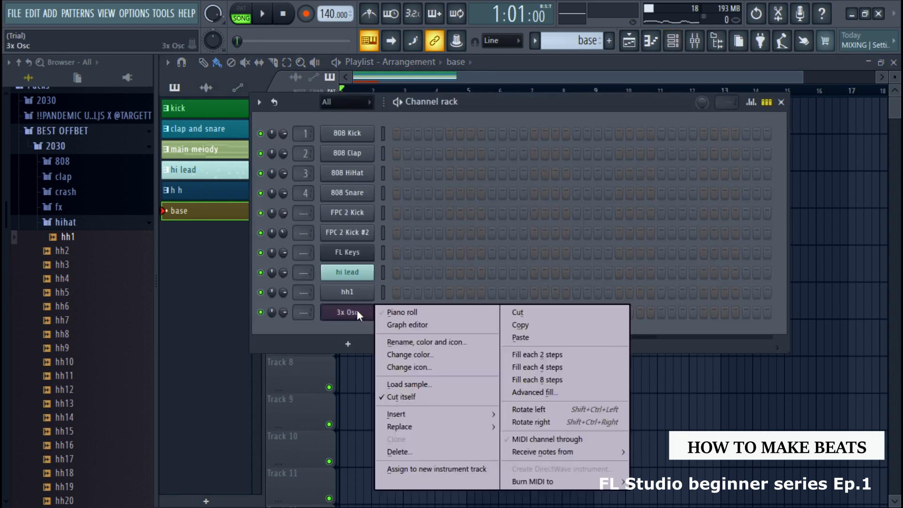
click(520, 337)
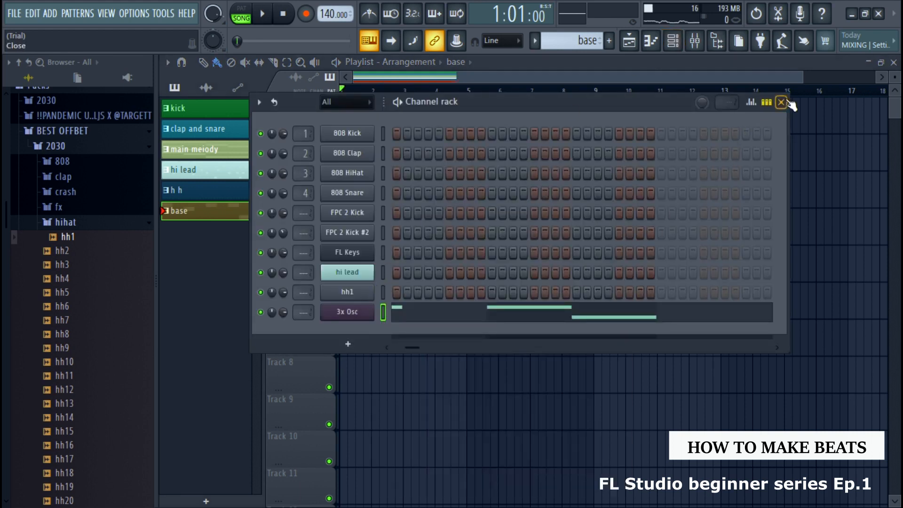
click(784, 103)
key(space)
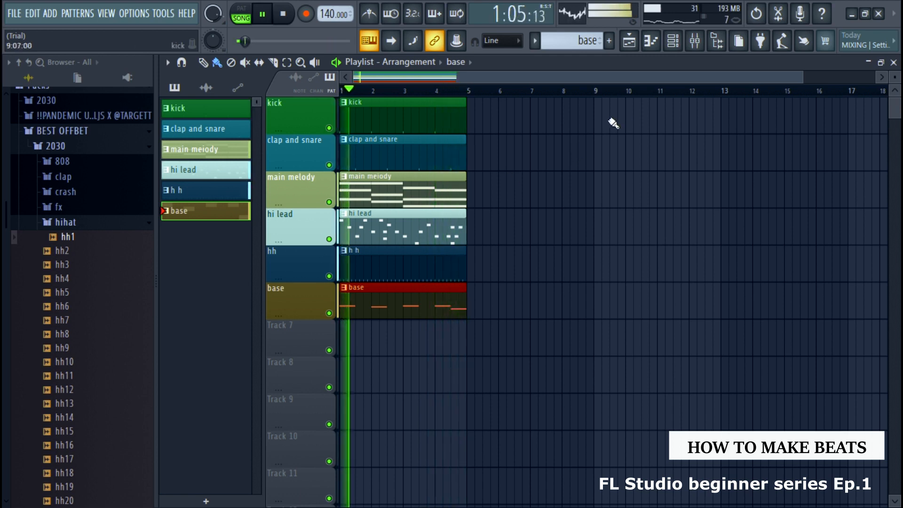
key(space)
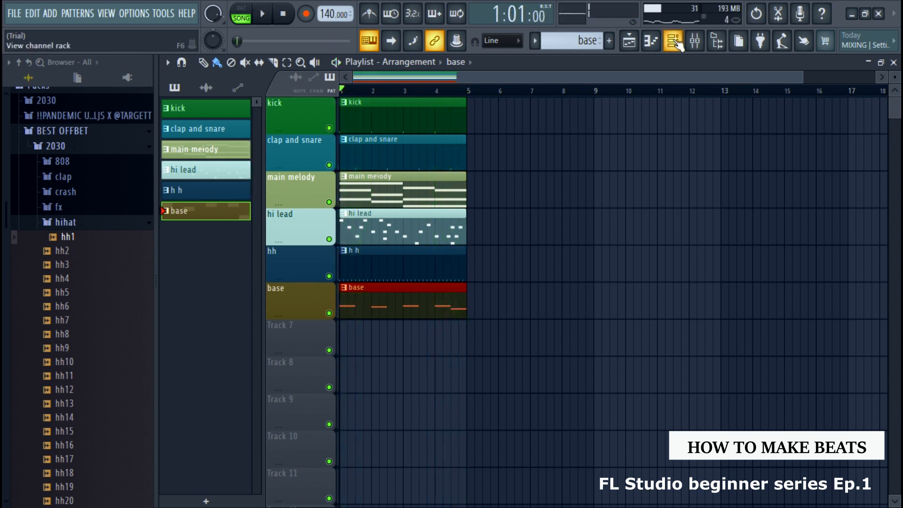
Route the channels from FPC 2 Kick to 3x Osc to mixer tracks 5 to 10 and close the channel rack.
click(675, 45)
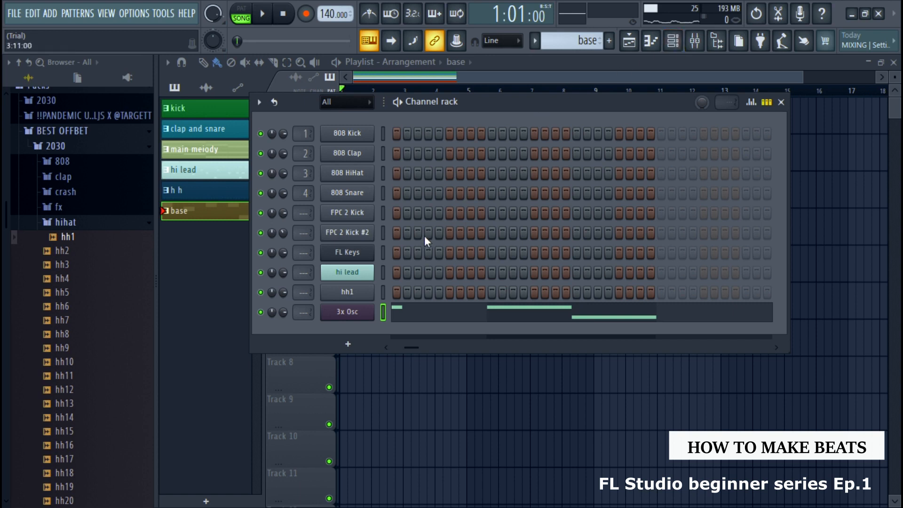
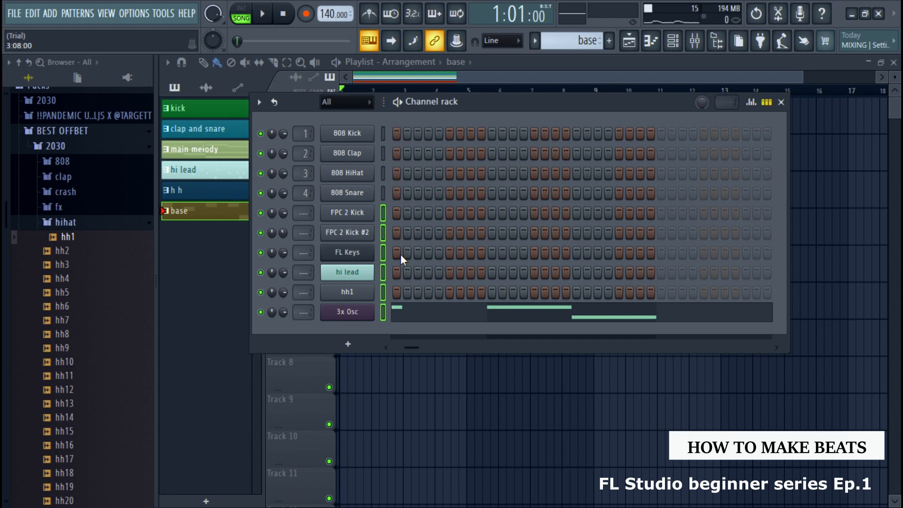
key(ctrl+l)
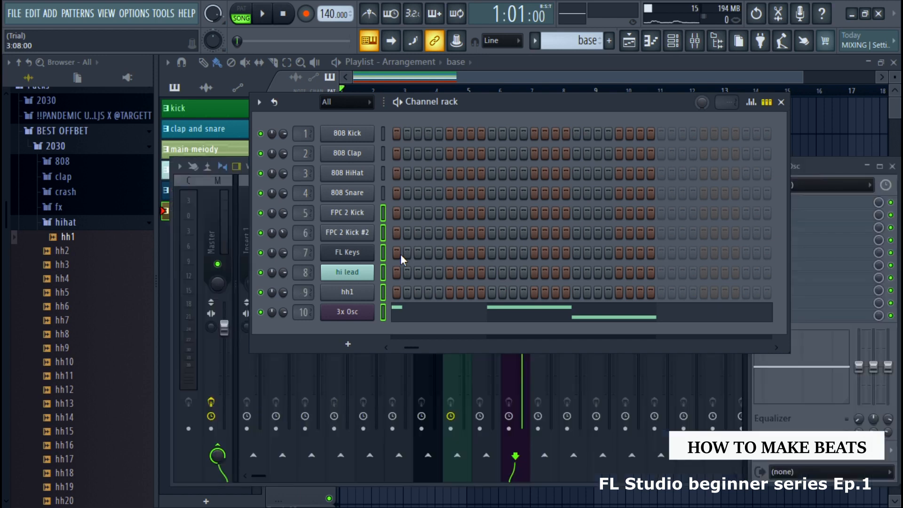
click(781, 102)
click(672, 45)
click(781, 102)
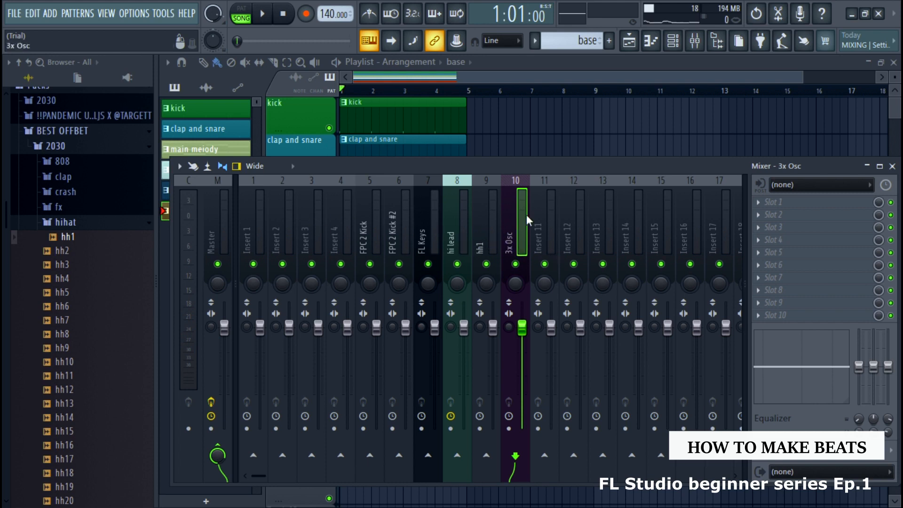
Examine the mixer levels during playback, the channels' mixer track numbers and the Master track's effect slots.
key(space)
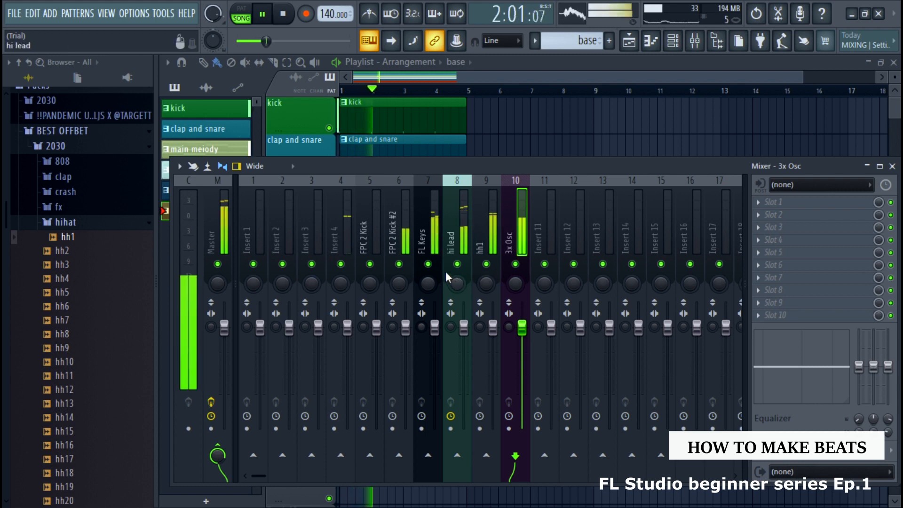
key(space)
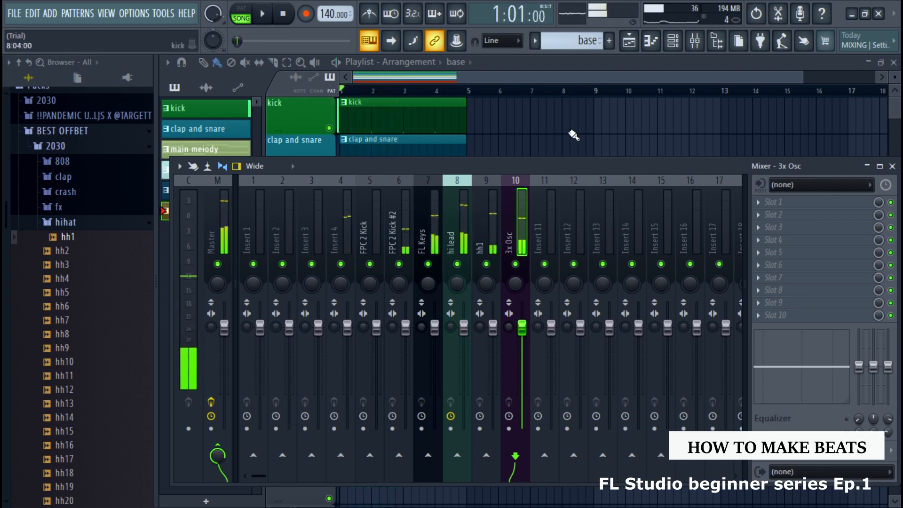
click(677, 46)
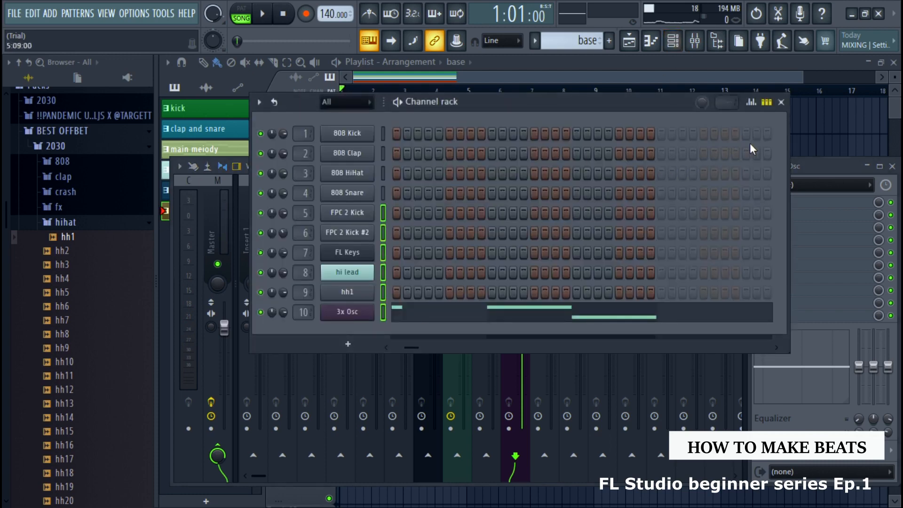
click(781, 102)
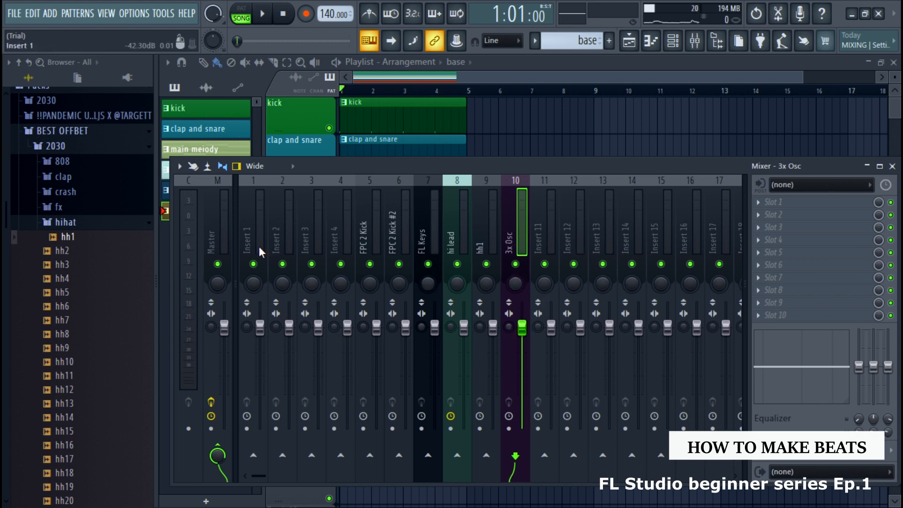
click(224, 240)
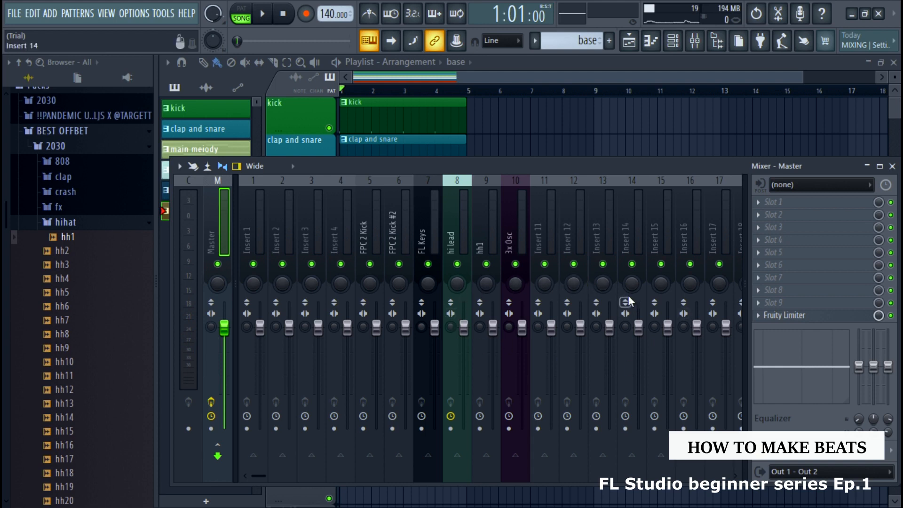
click(892, 167)
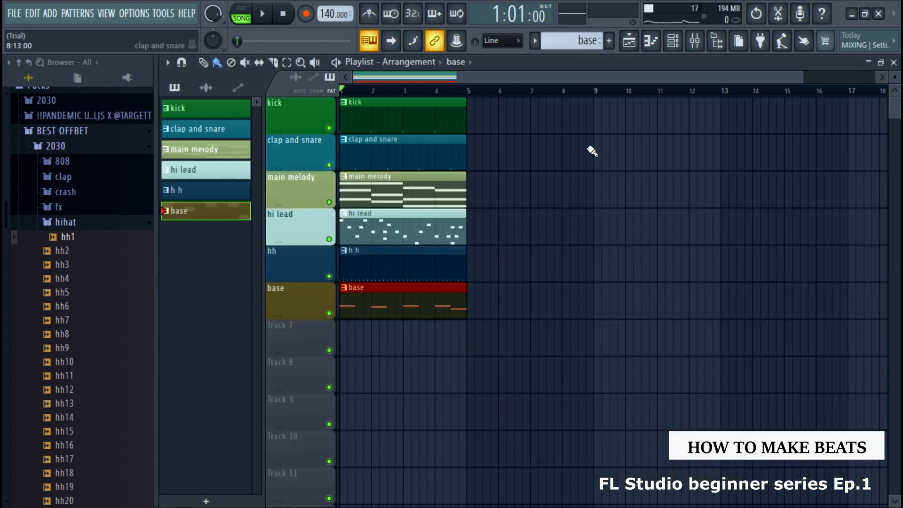
Reopen the channel rack and mixer, select the FL Keys track and solo it during playback.
click(673, 42)
click(694, 42)
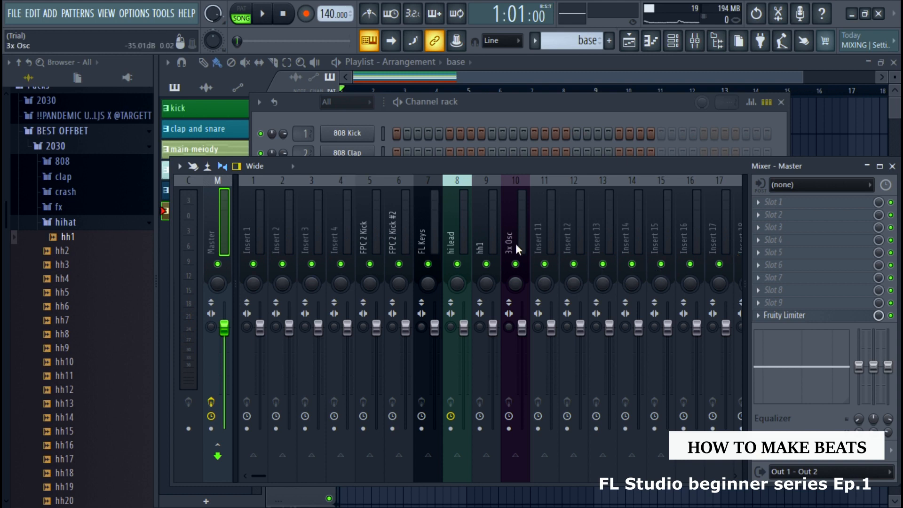
click(430, 231)
key(space)
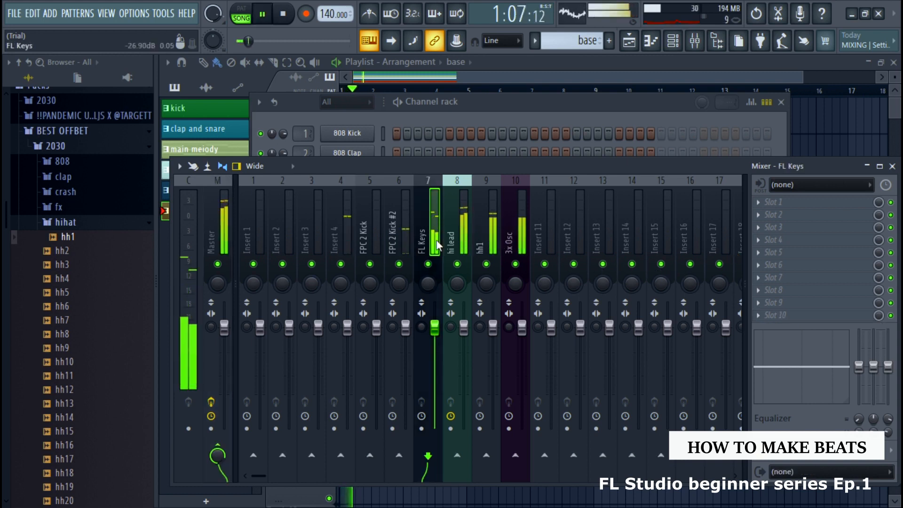
right_click(427, 264)
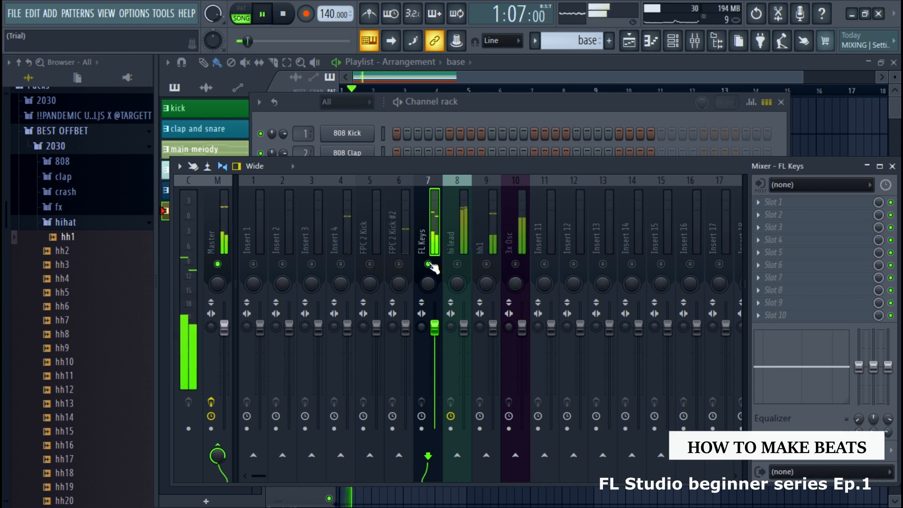
key(space)
key(space)
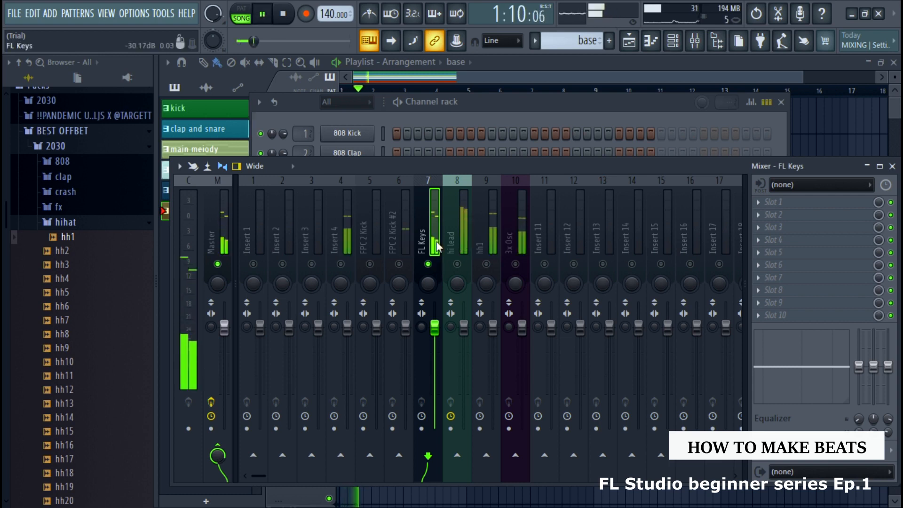
Load Fruity Parametric EQ 2 into the first effect slot of the FL Keys mixer track, reposition its window and stop playback.
click(762, 202)
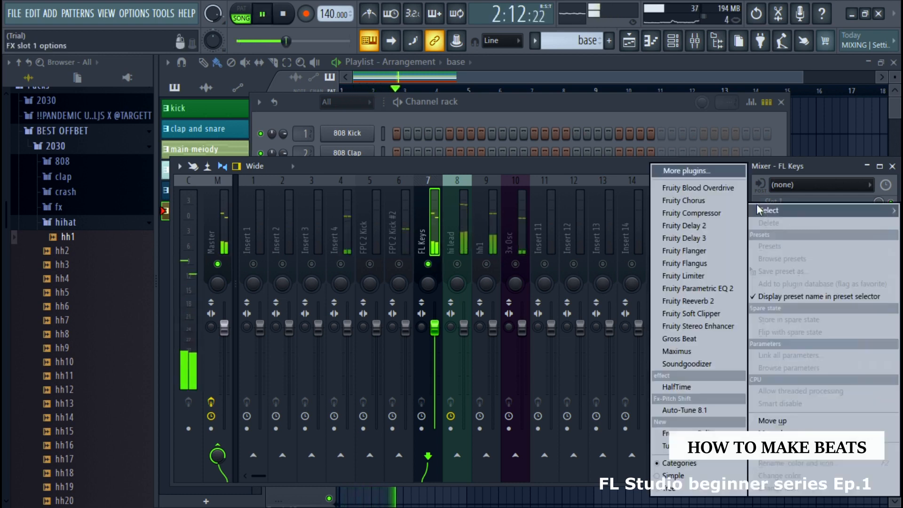
click(715, 287)
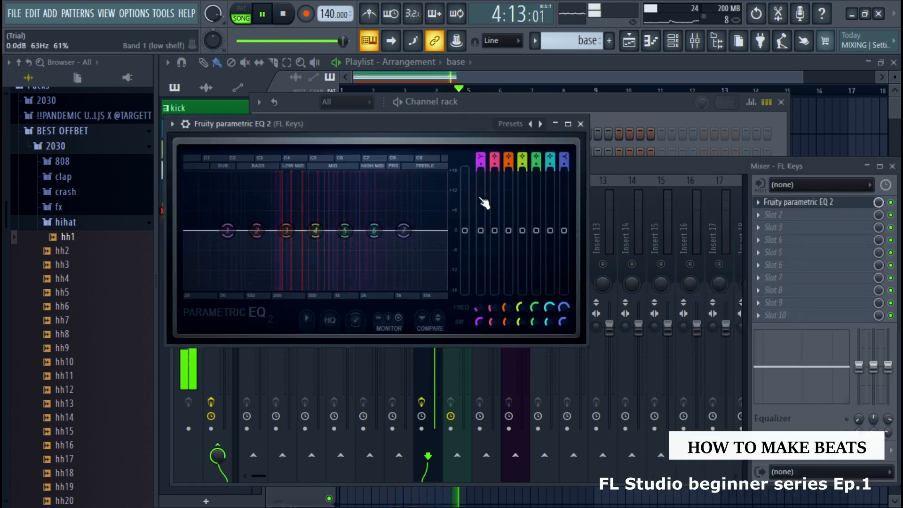
drag(419, 132, 520, 162)
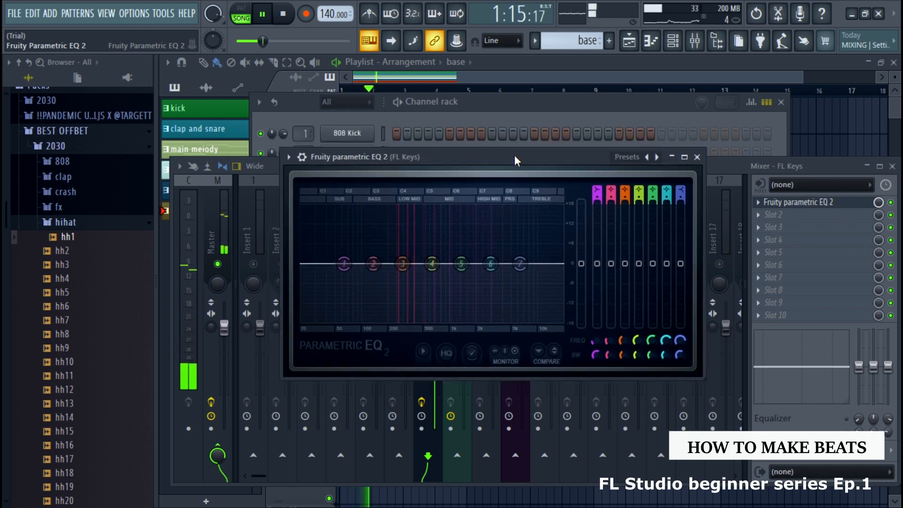
key(space)
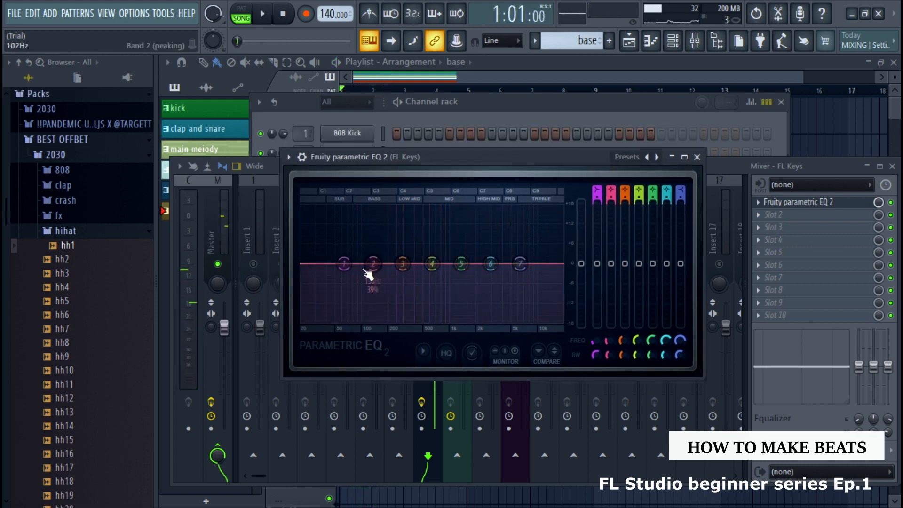
Apply the Radio preset to the Parametric EQ 2 on the FL Keys track.
right_click(344, 264)
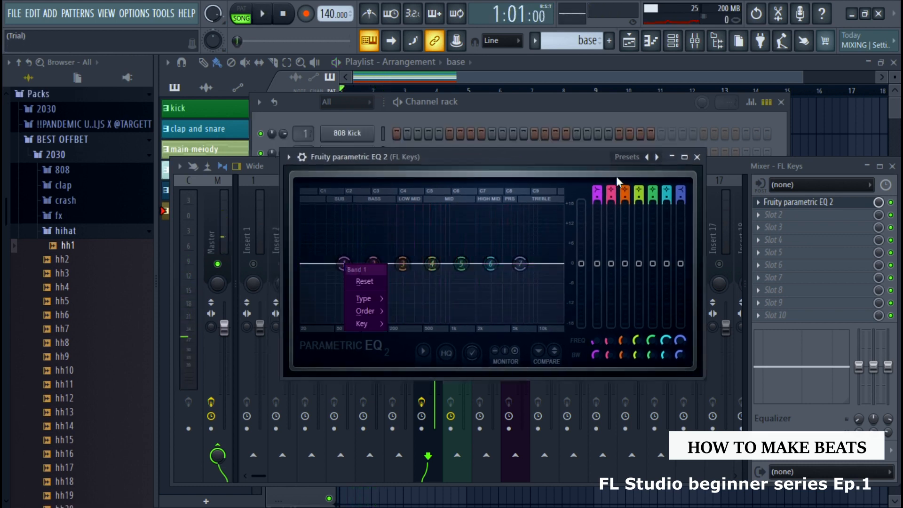
right_click(654, 160)
right_click(654, 160)
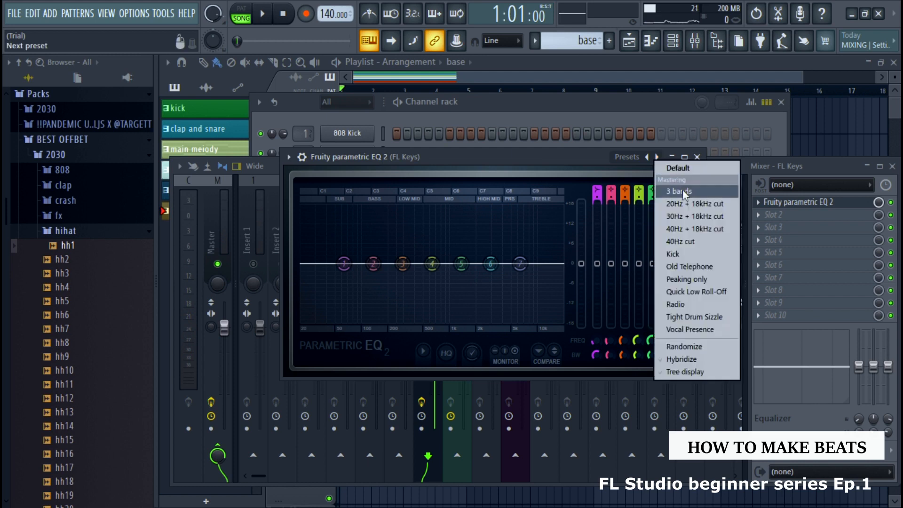
click(677, 303)
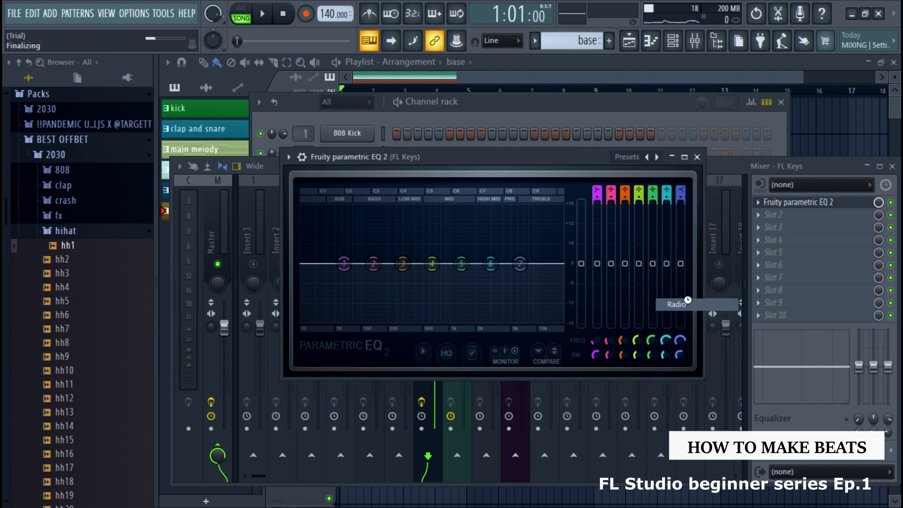
Shift band 1 of the EQ lower and band 7 slightly higher in frequency during playback, then close the EQ and stop.
key(space)
drag(406, 321, 389, 317)
drag(506, 322, 513, 322)
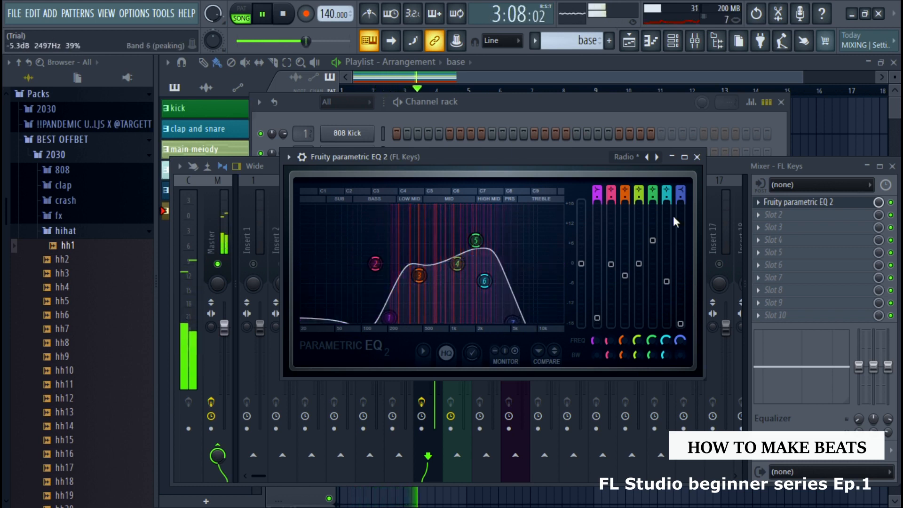
click(697, 156)
key(space)
Load Fruity Reeverb 2 into the second FL Keys effect slot, adjust its room size and wet level during playback and close it.
click(757, 213)
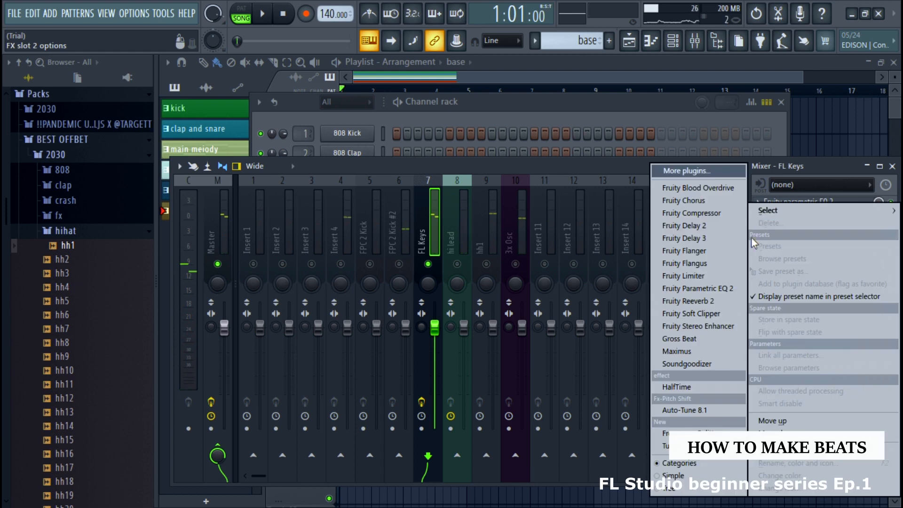
click(692, 301)
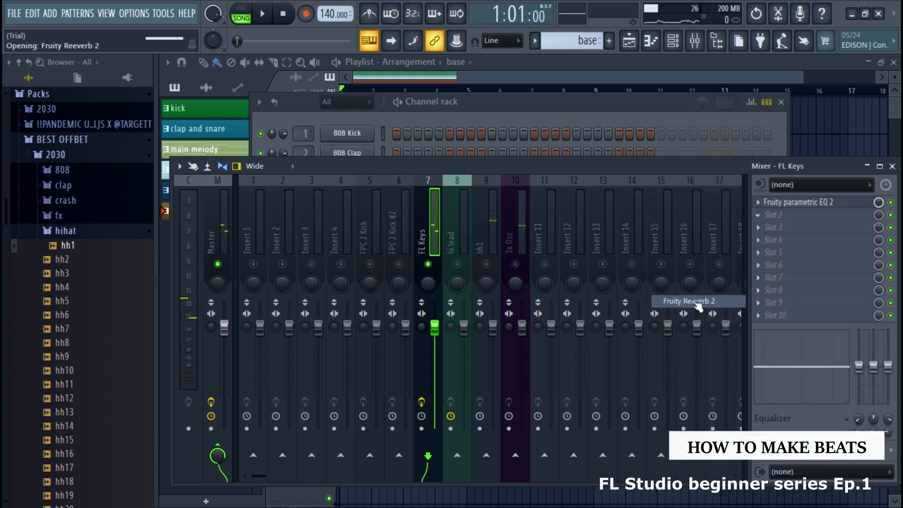
key(space)
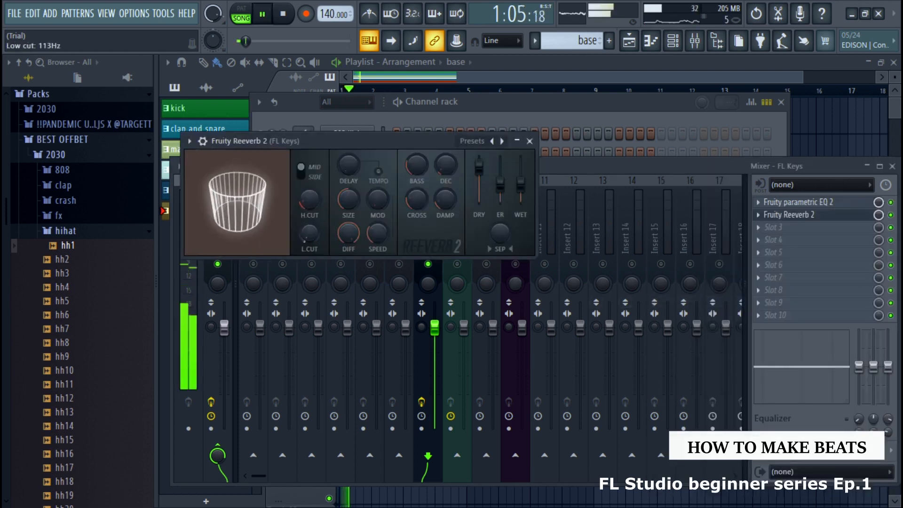
drag(349, 198, 349, 179)
mouse_move(521, 184)
mouse_down()
mouse_move(521, 165)
mouse_move(505, 188)
mouse_up()
click(530, 140)
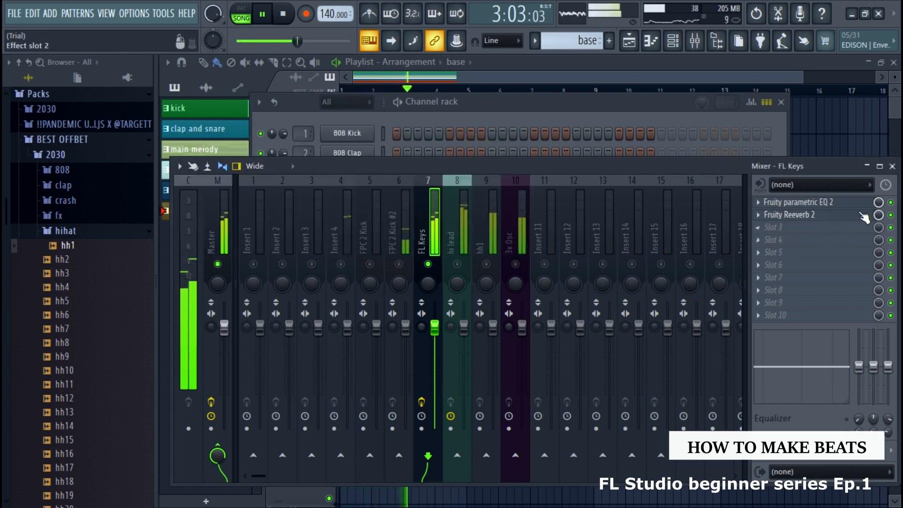
Compare FL Keys with its effects bypassed and enabled during playback, then stop and leave only the playlist open.
click(892, 166)
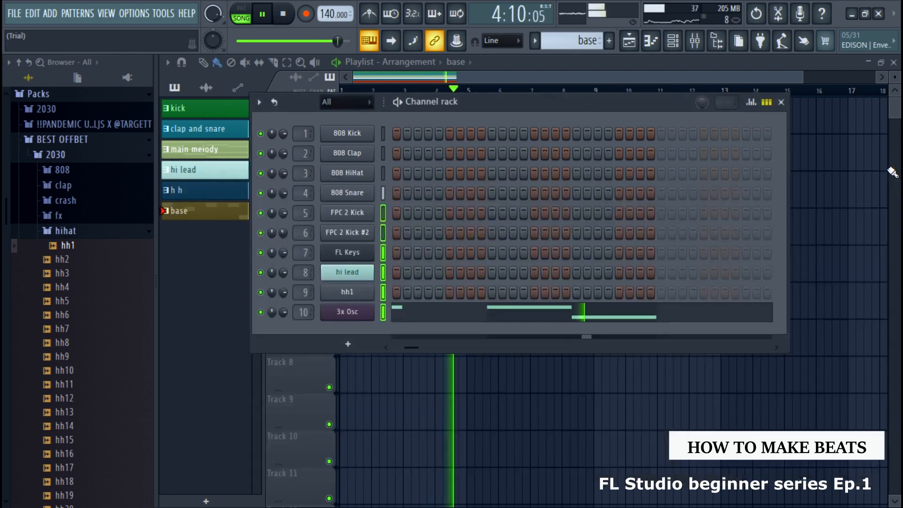
click(682, 43)
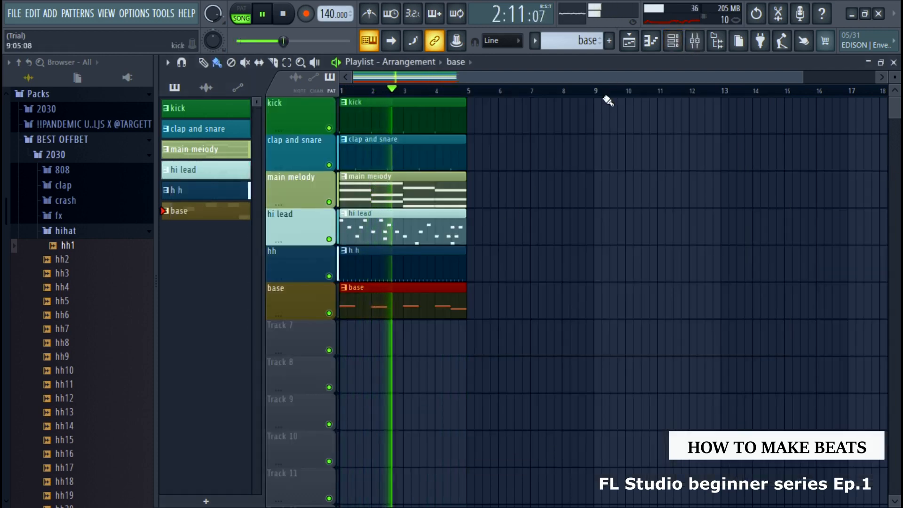
click(694, 41)
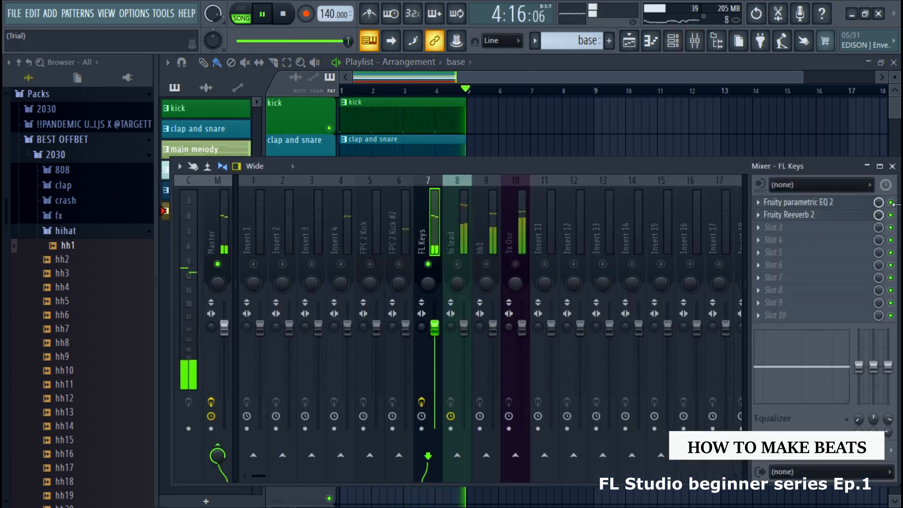
click(890, 203)
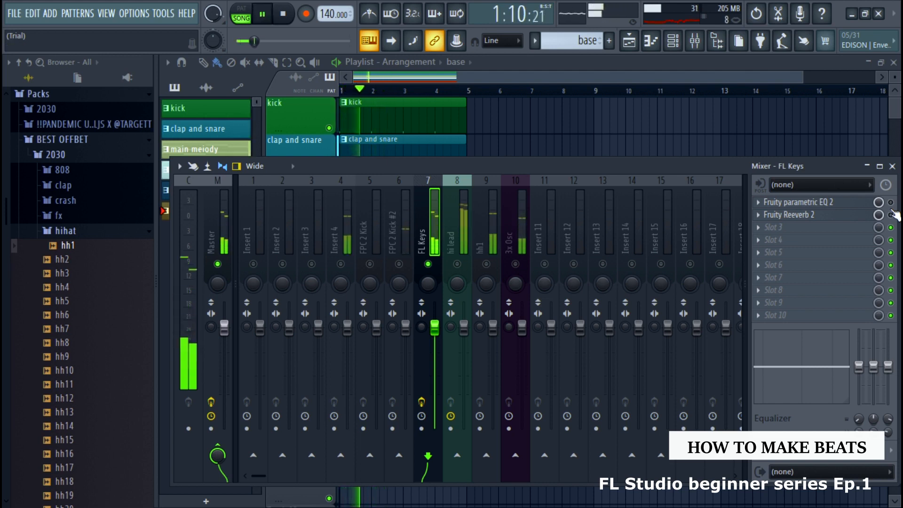
click(891, 202)
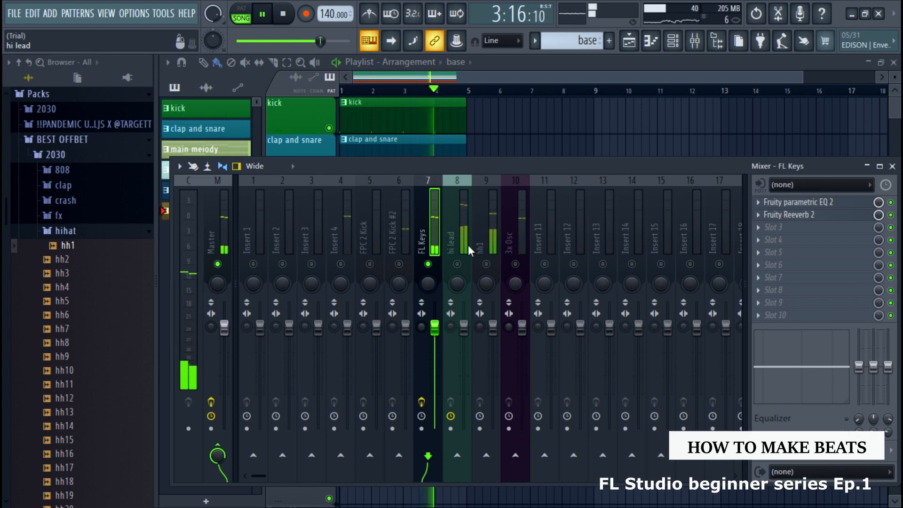
key(space)
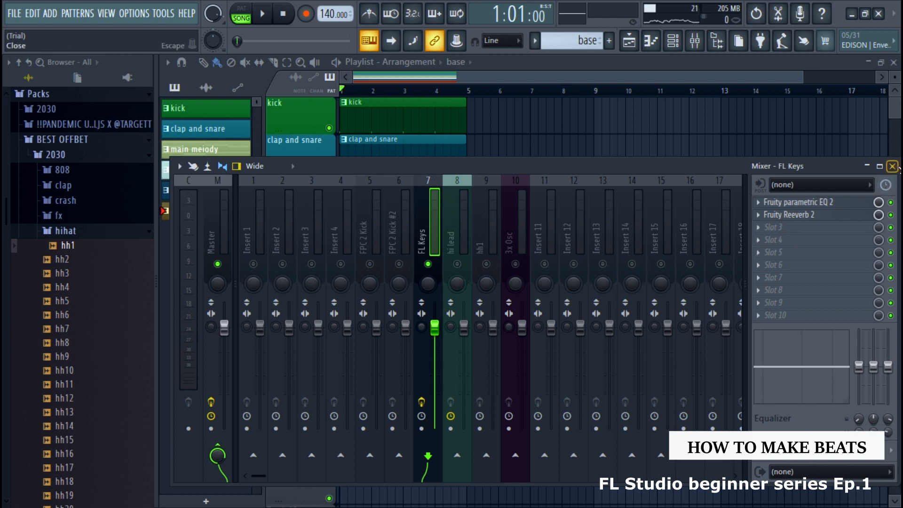
click(892, 167)
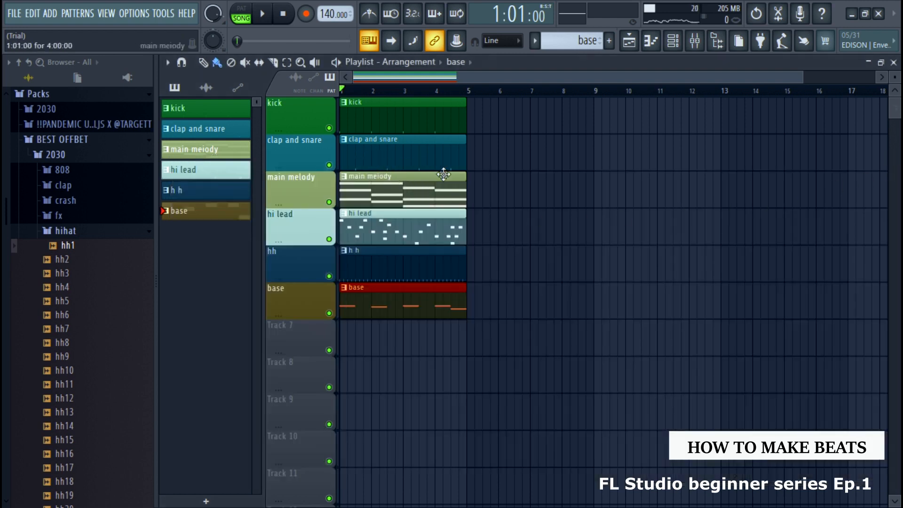
Duplicate all playlist clips four times in a row to extend the arrangement through bar 20, and clear the selection.
scroll(520, 188, down, 3)
scroll(476, 178, up, 3)
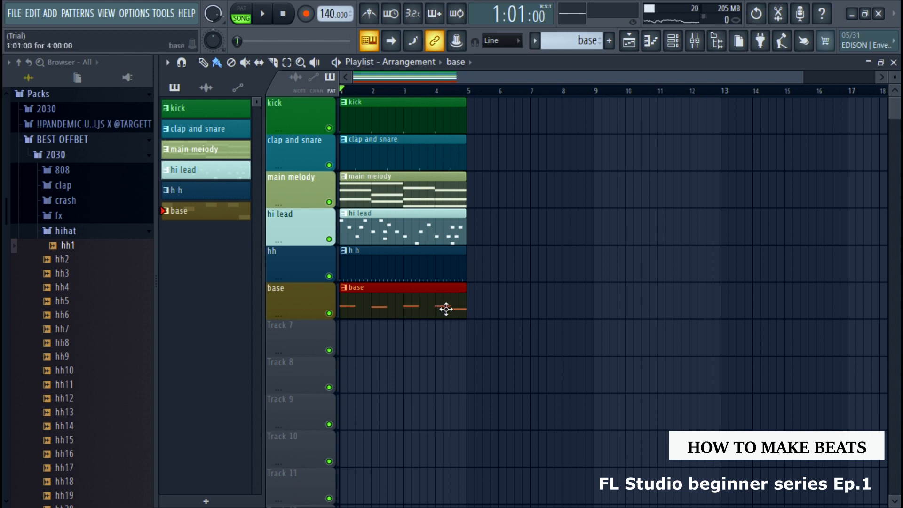
key(ctrl+a)
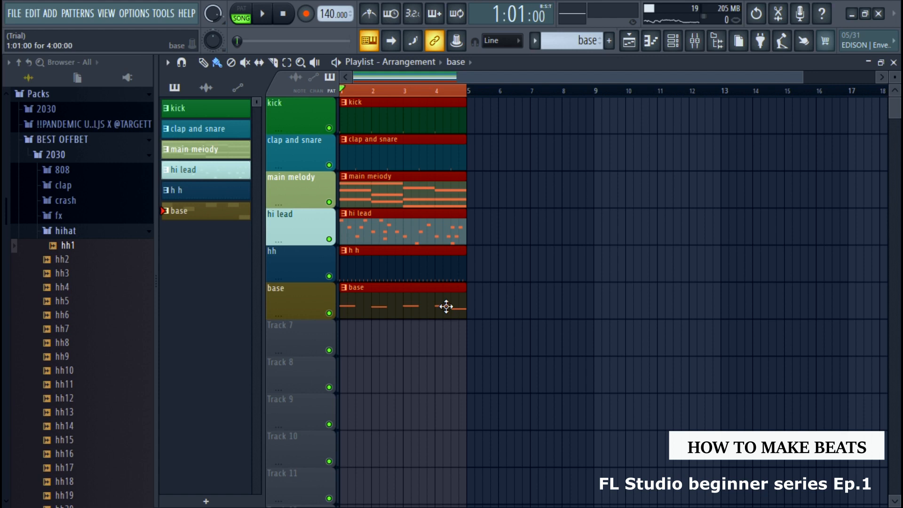
key(ctrl+b)
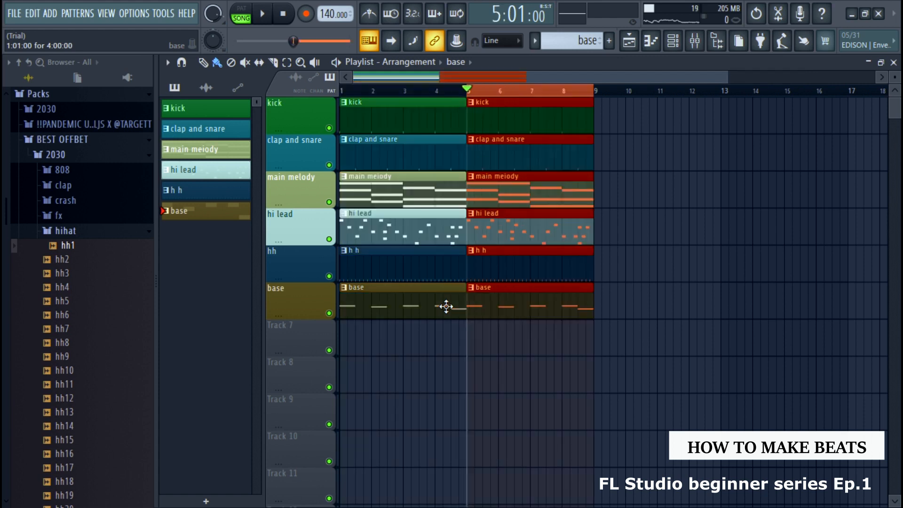
key(ctrl+b)
key(ctrl+b)
key(ctrl+b)
click(488, 333)
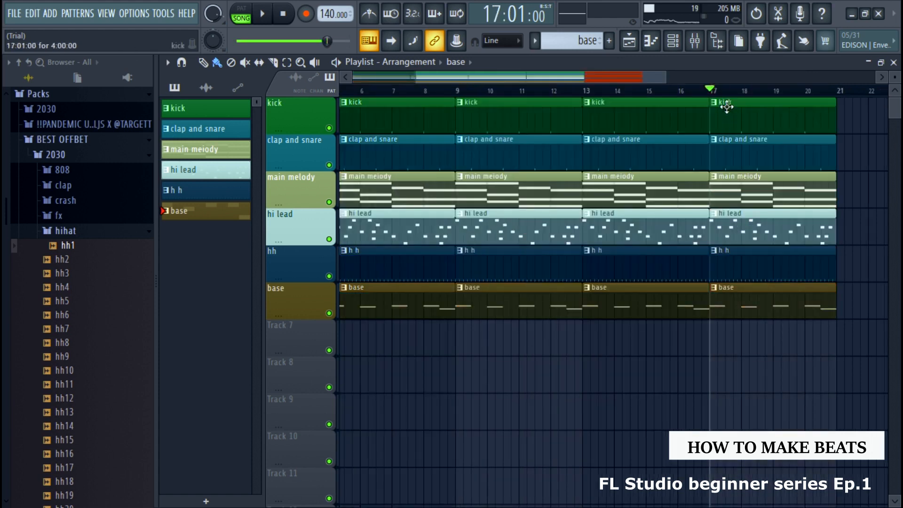
Delete the kick, hh and base clips from bars 1 to 8 and the clap and snare and hi lead clips from bars 1 to 4.
drag(715, 94, 245, 111)
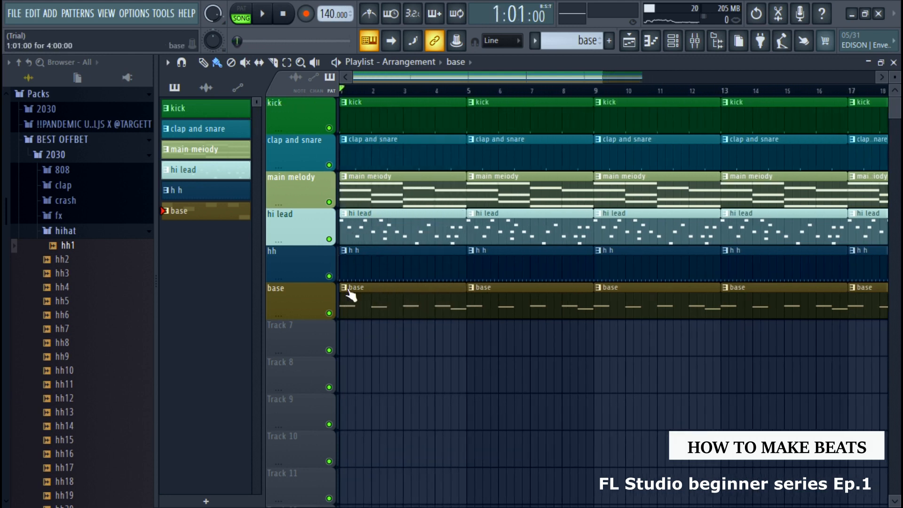
right_click(370, 276)
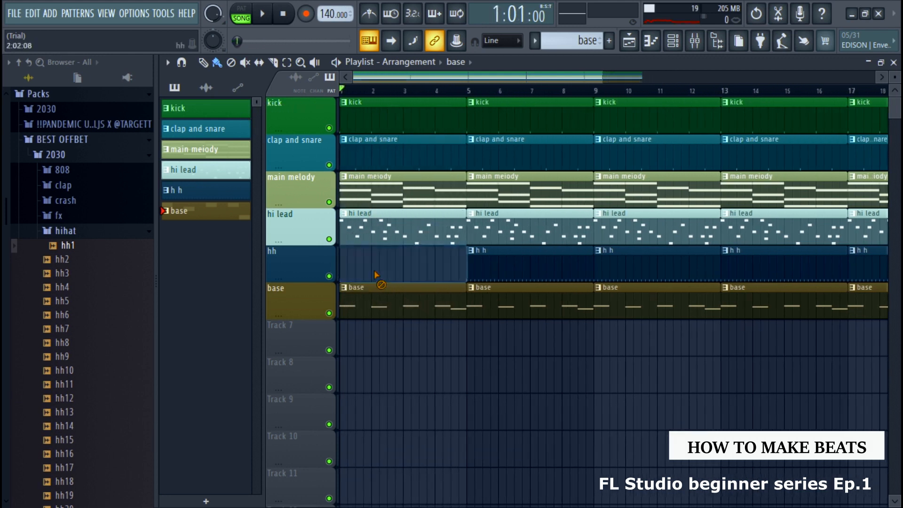
right_click(389, 295)
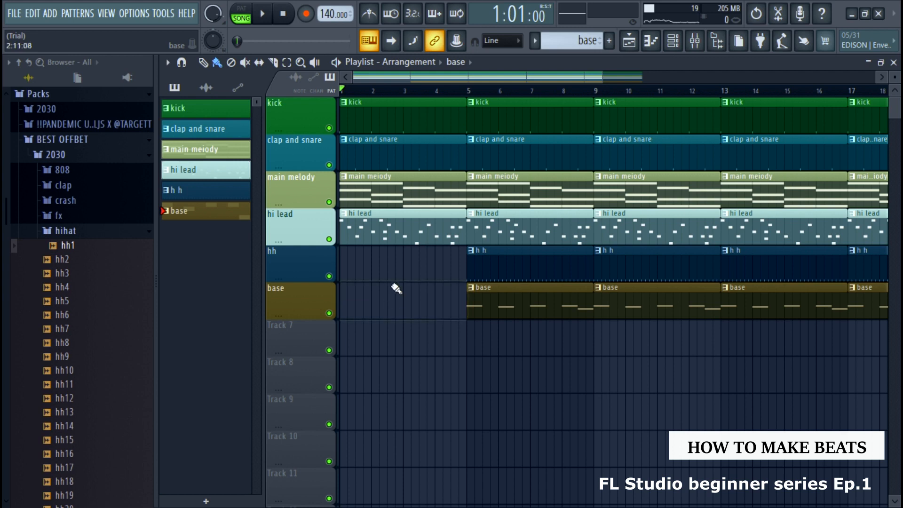
right_click(401, 233)
right_click(397, 160)
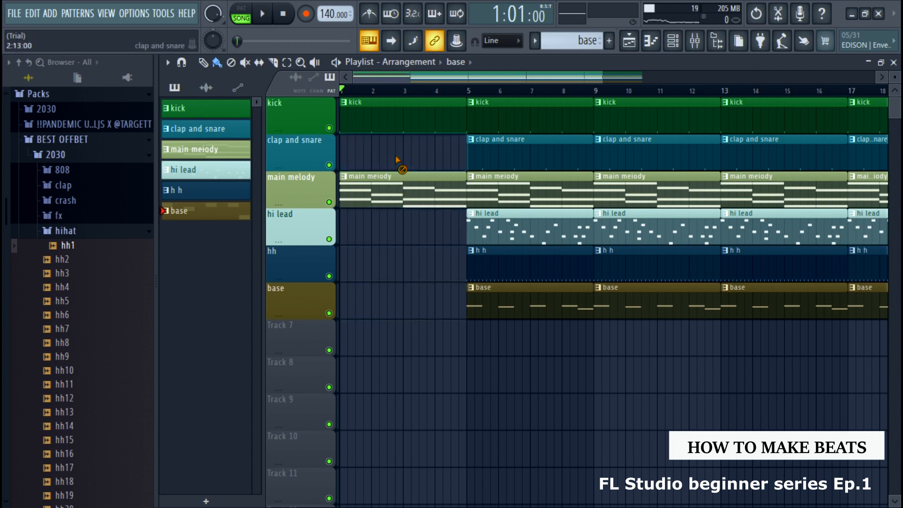
right_click(395, 131)
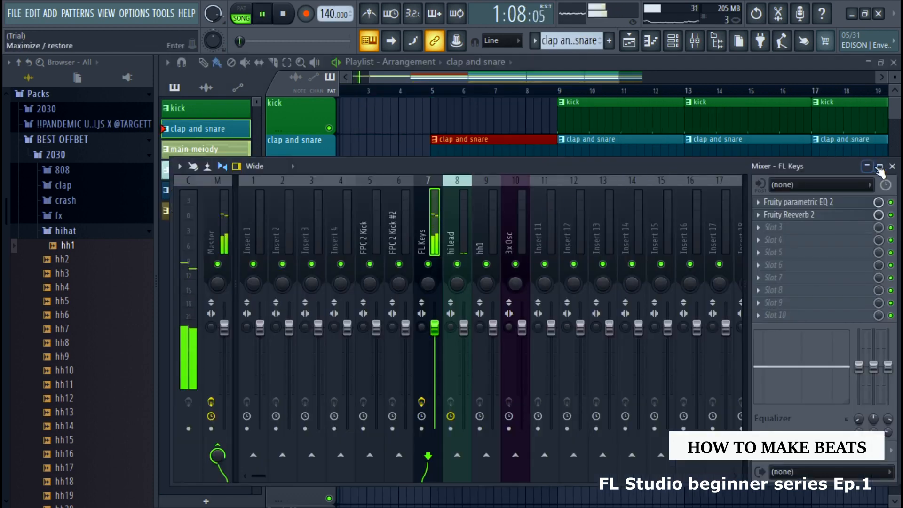
Close the mixer, delete the base clip in bars 9 to 12 and play the arrangement to near its end before stopping.
click(891, 166)
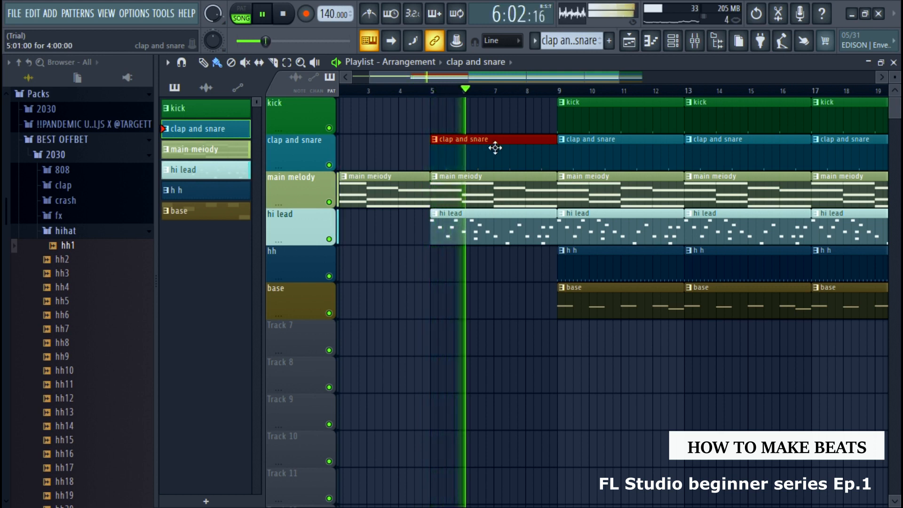
right_click(594, 304)
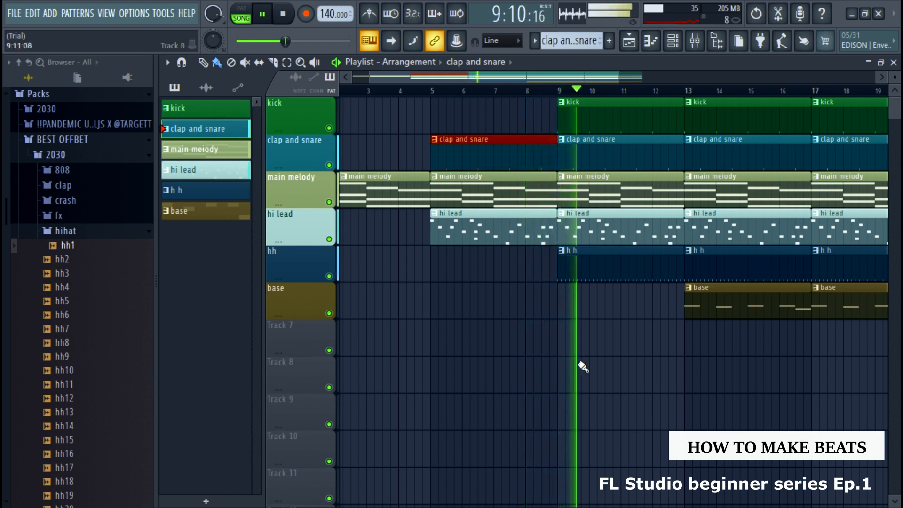
drag(466, 75, 568, 94)
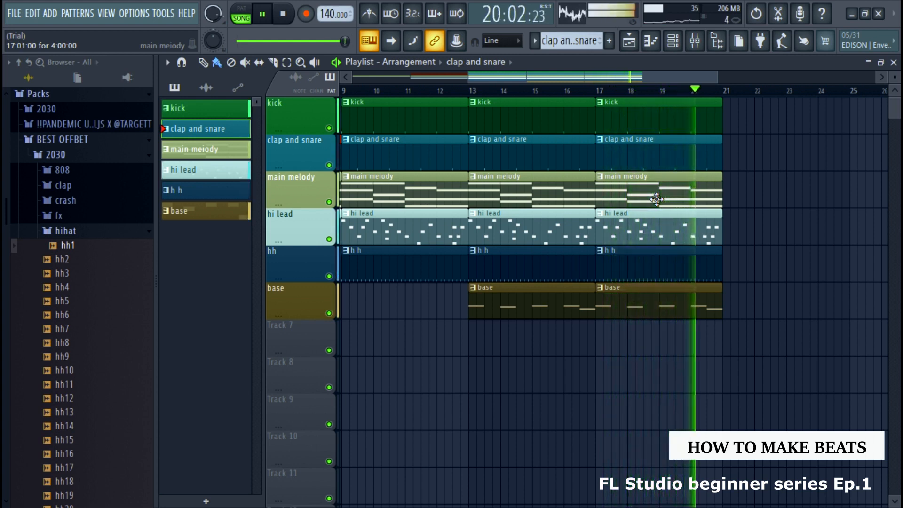
key(space)
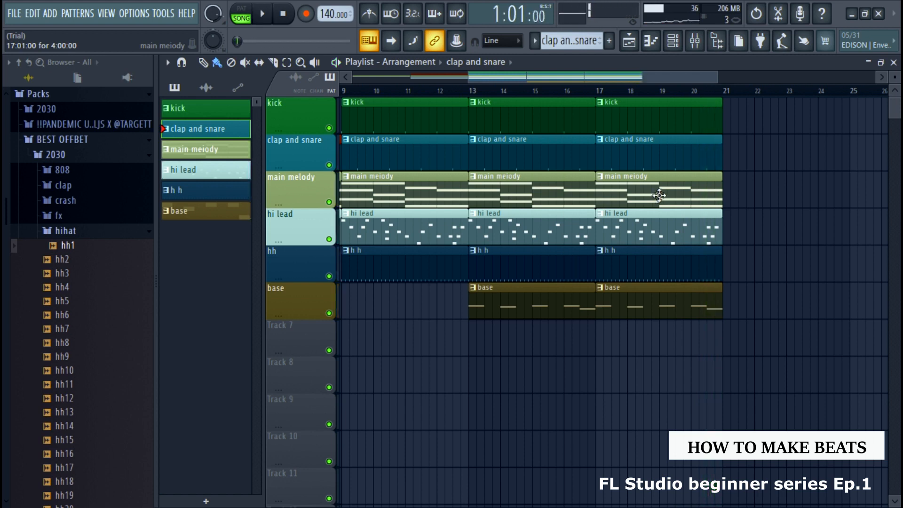
drag(663, 88, 813, 82)
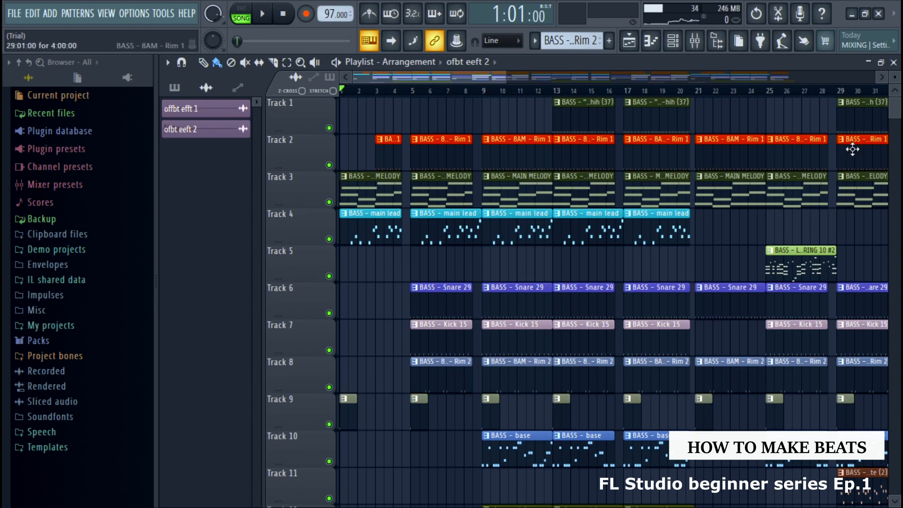
drag(490, 74, 423, 89)
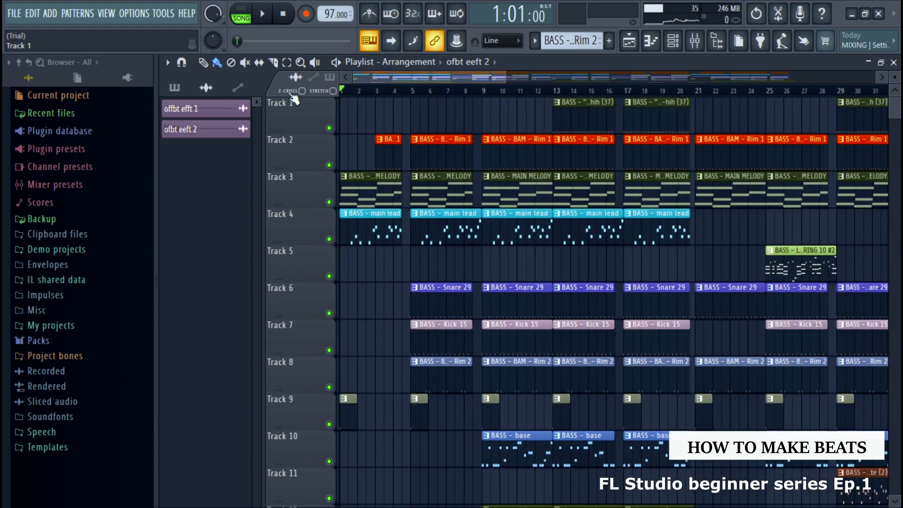
Export the full song as an MP3 file named fl sample and start rendering it with the current render settings.
click(15, 13)
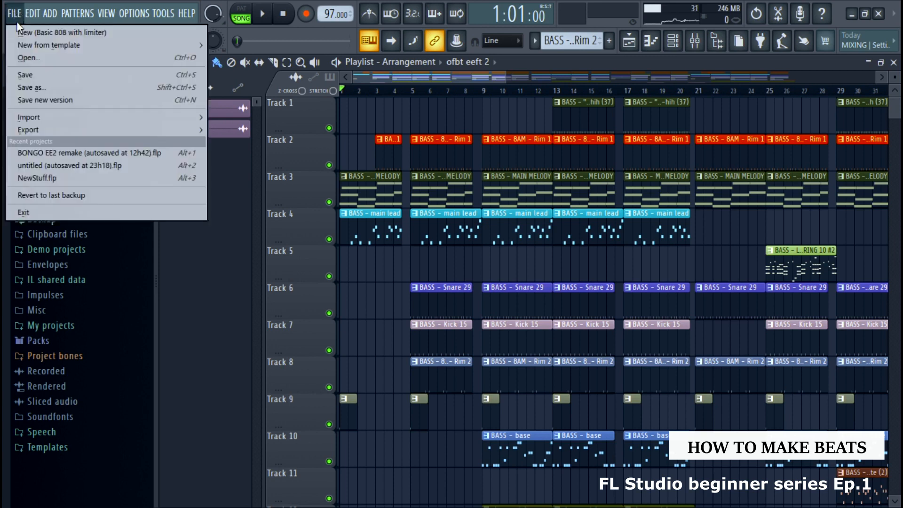
mouse_move(35, 131)
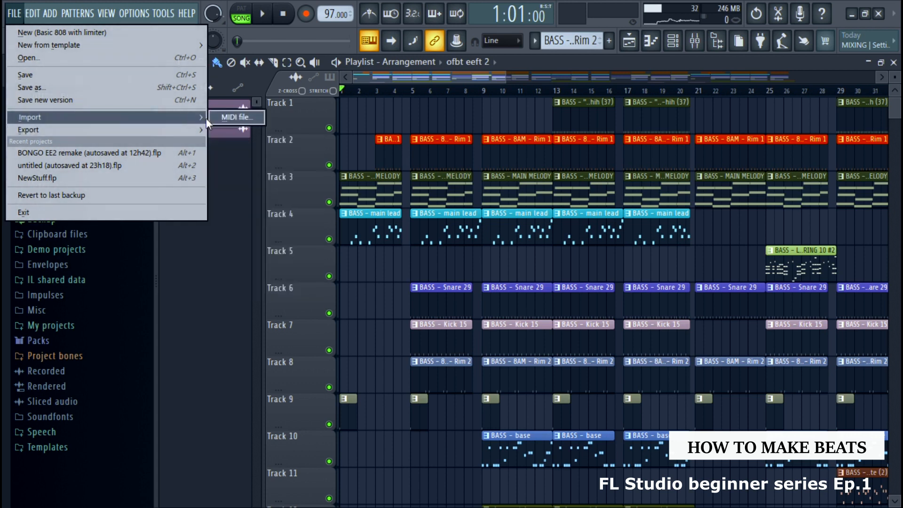
mouse_move(76, 126)
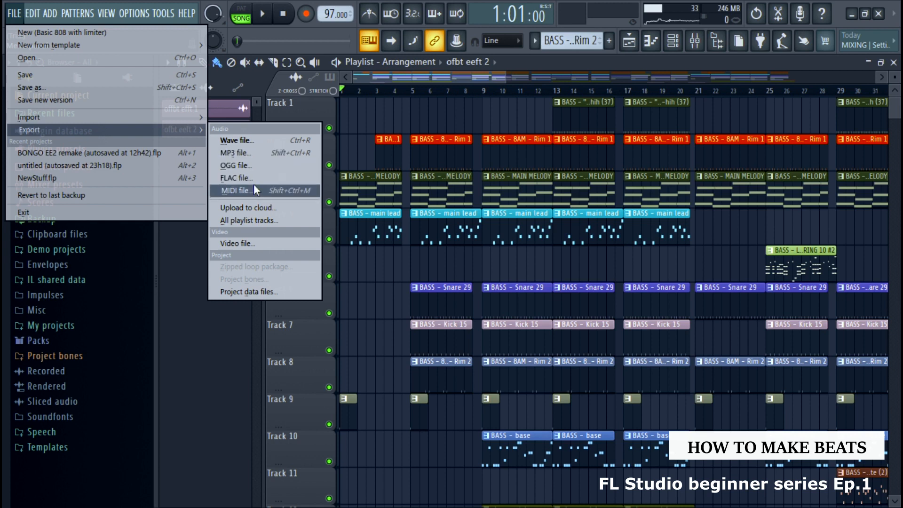
click(252, 155)
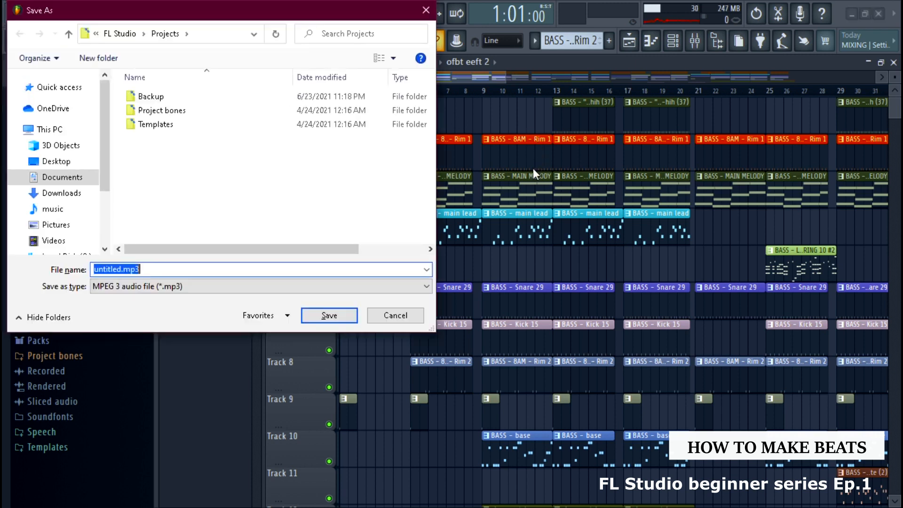
key(BackSpace)
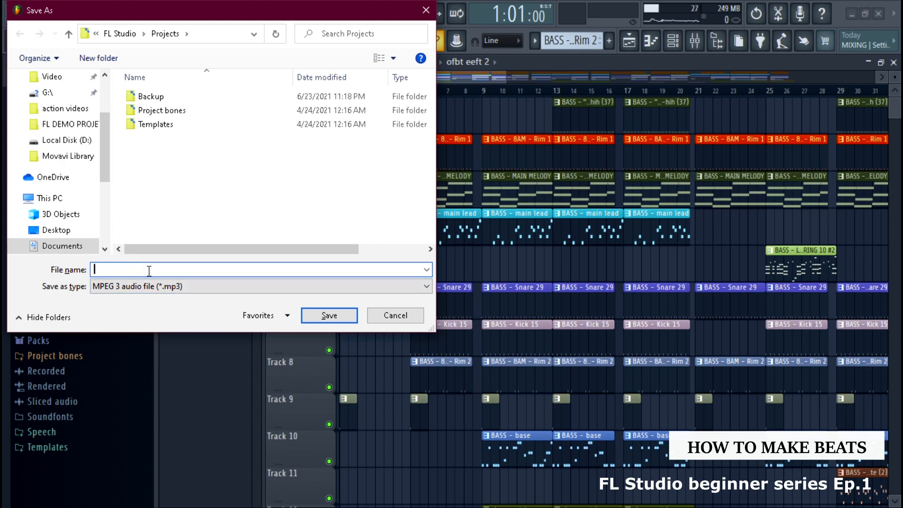
text(fl sample)
click(329, 315)
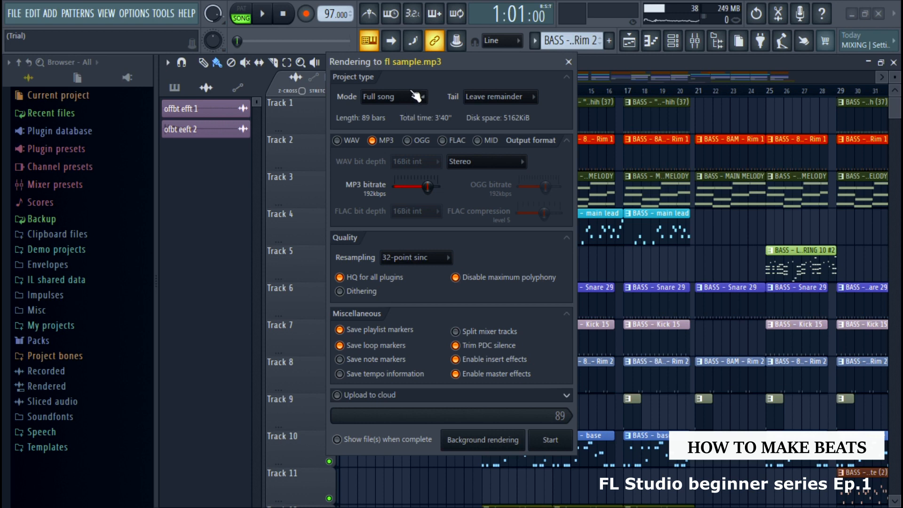
mouse_move(477, 61)
mouse_down()
mouse_move(502, 81)
mouse_move(492, 52)
mouse_up()
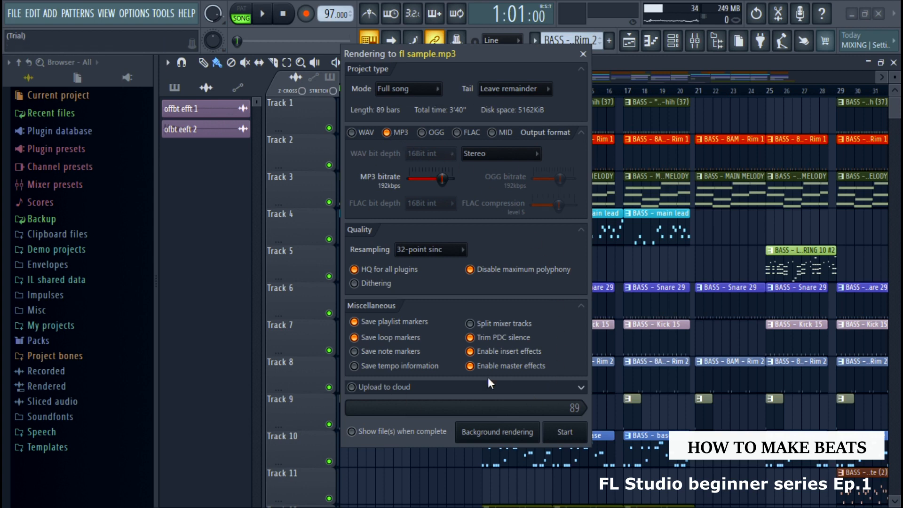
click(565, 433)
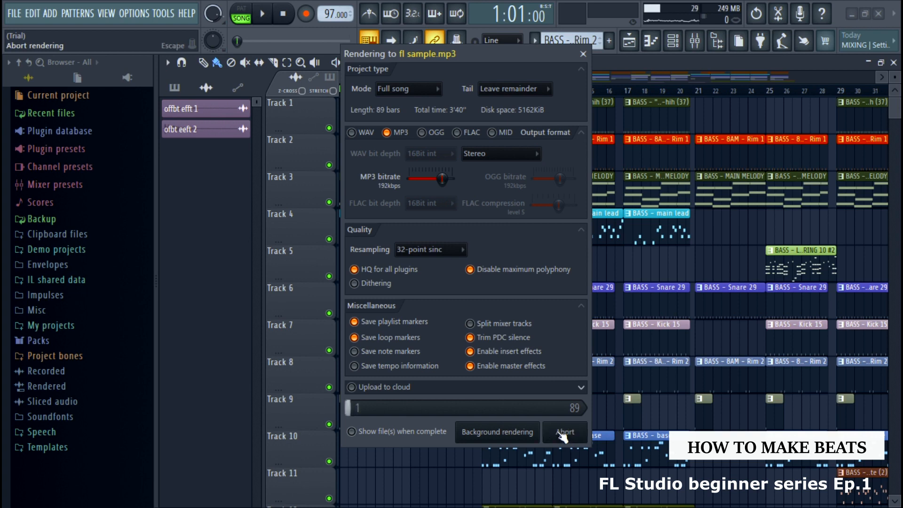